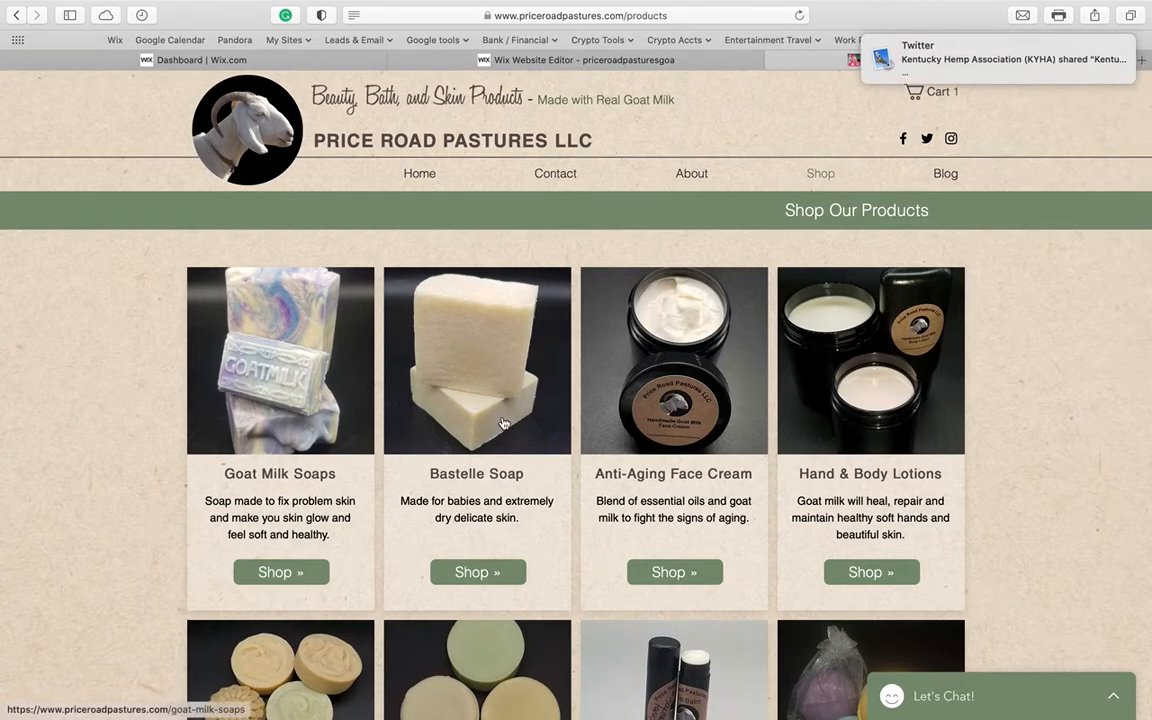
Switch to the Price Road Pastures site dashboard and open the store's product collections
{"action": "scroll", "coordinate": [457, 515], "scroll_direction": "down", "scroll_amount": 2}
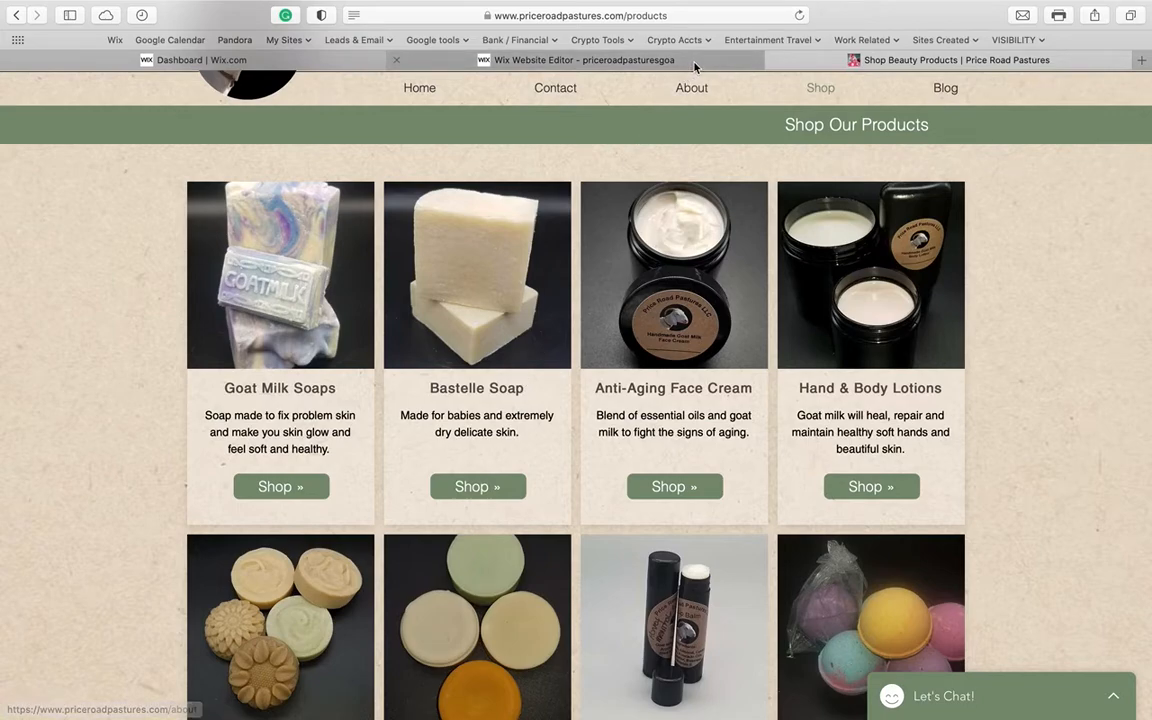
{"action": "left_click", "coordinate": [625, 58]}
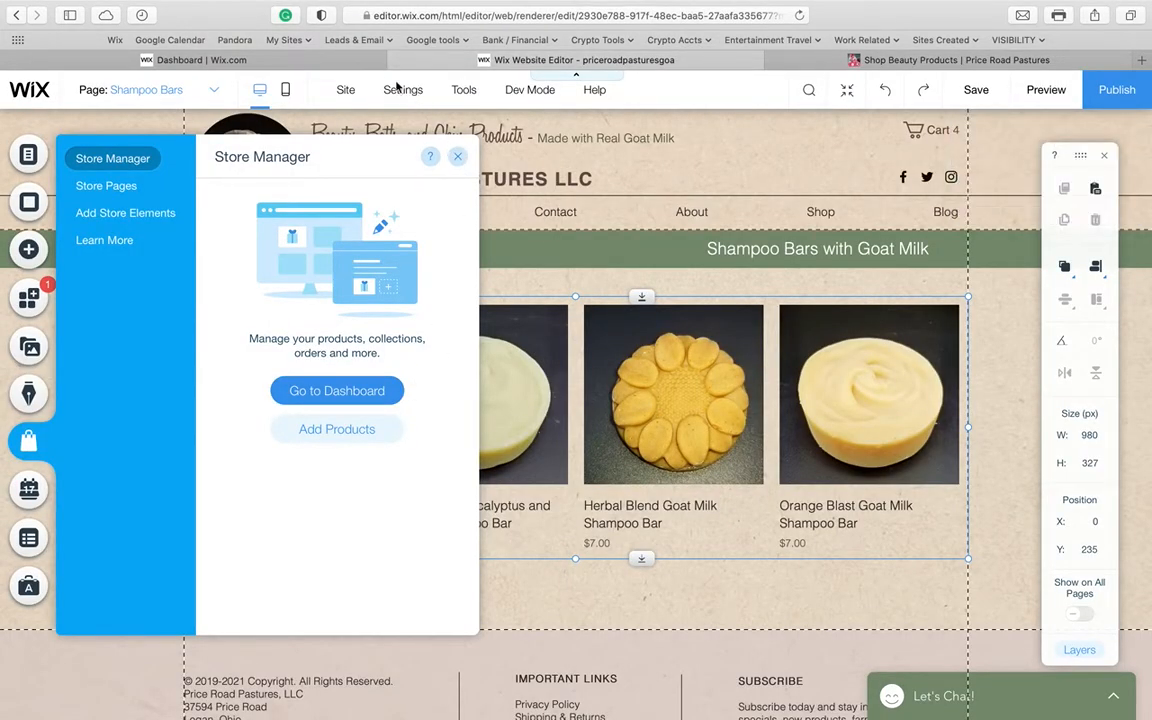
{"action": "left_click", "coordinate": [330, 60]}
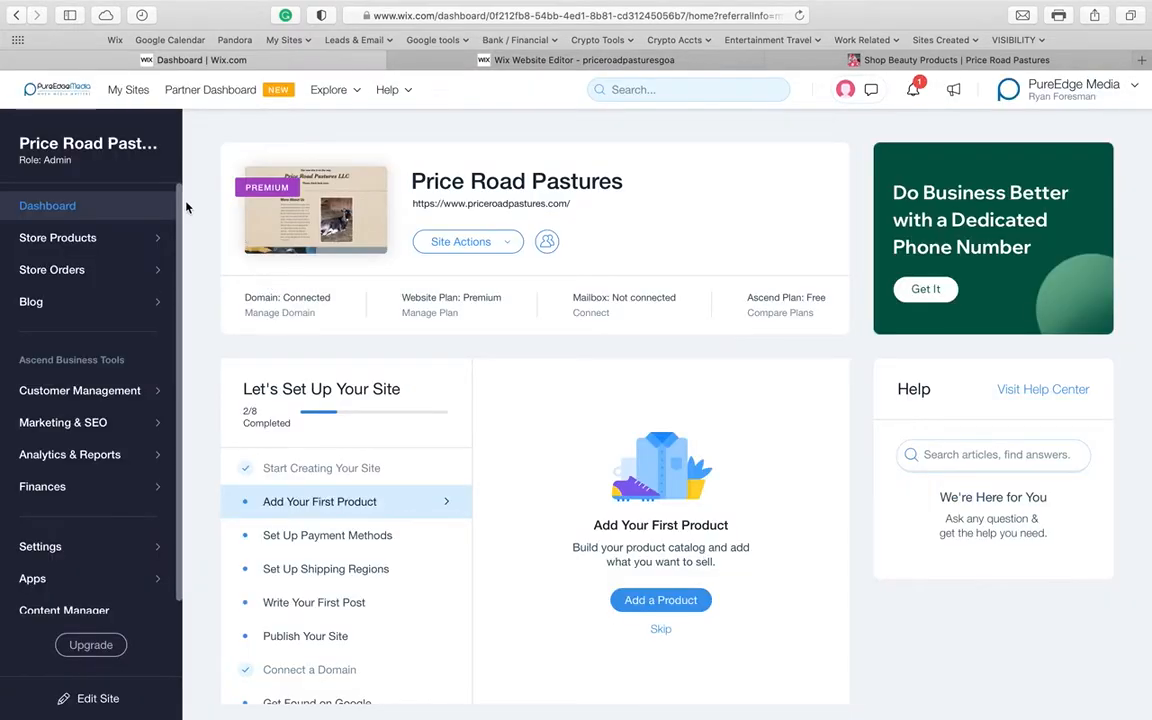
{"action": "mouse_move", "coordinate": [84, 248]}
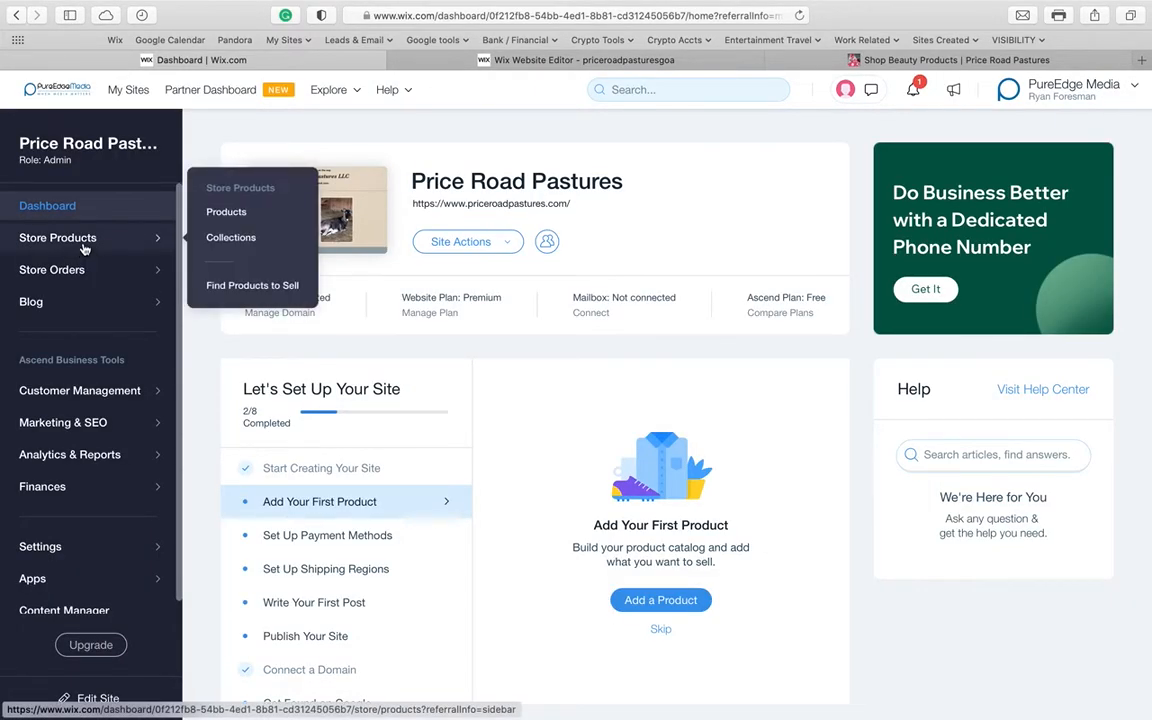
{"action": "left_click", "coordinate": [231, 240]}
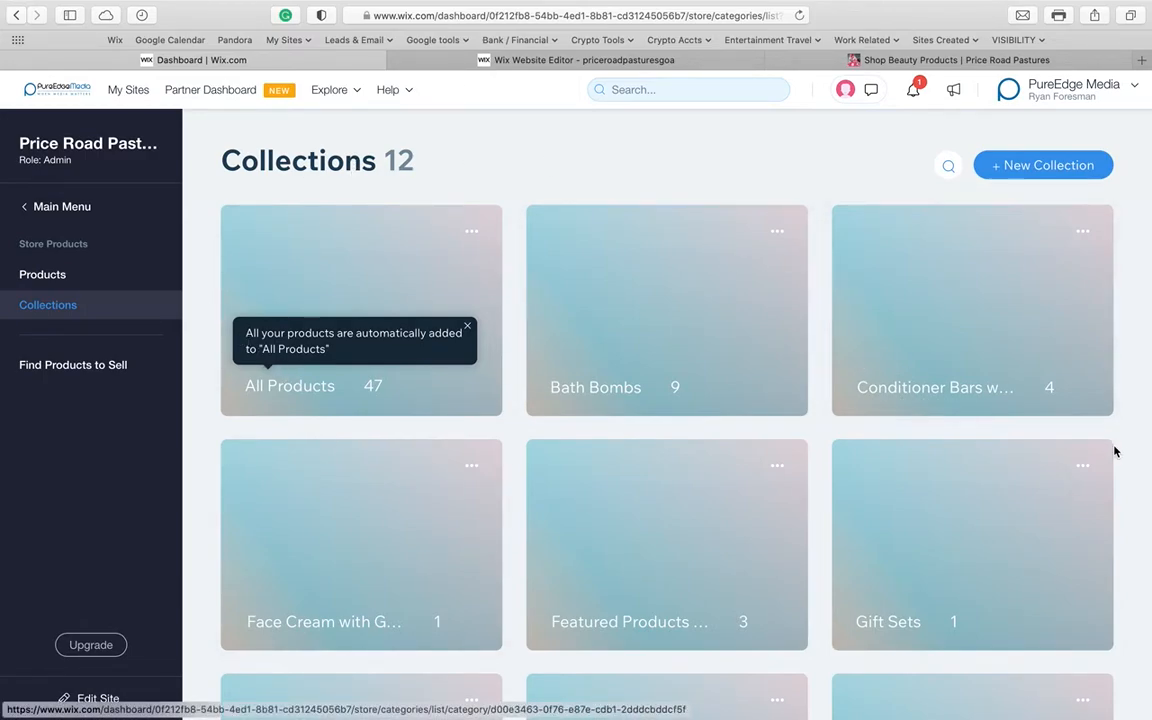
Look through all existing store collections to check which product categories already have one
{"action": "scroll", "coordinate": [1113, 450], "scroll_direction": "down", "scroll_amount": 5}
{"action": "scroll", "coordinate": [1115, 452], "scroll_direction": "down", "scroll_amount": 3}
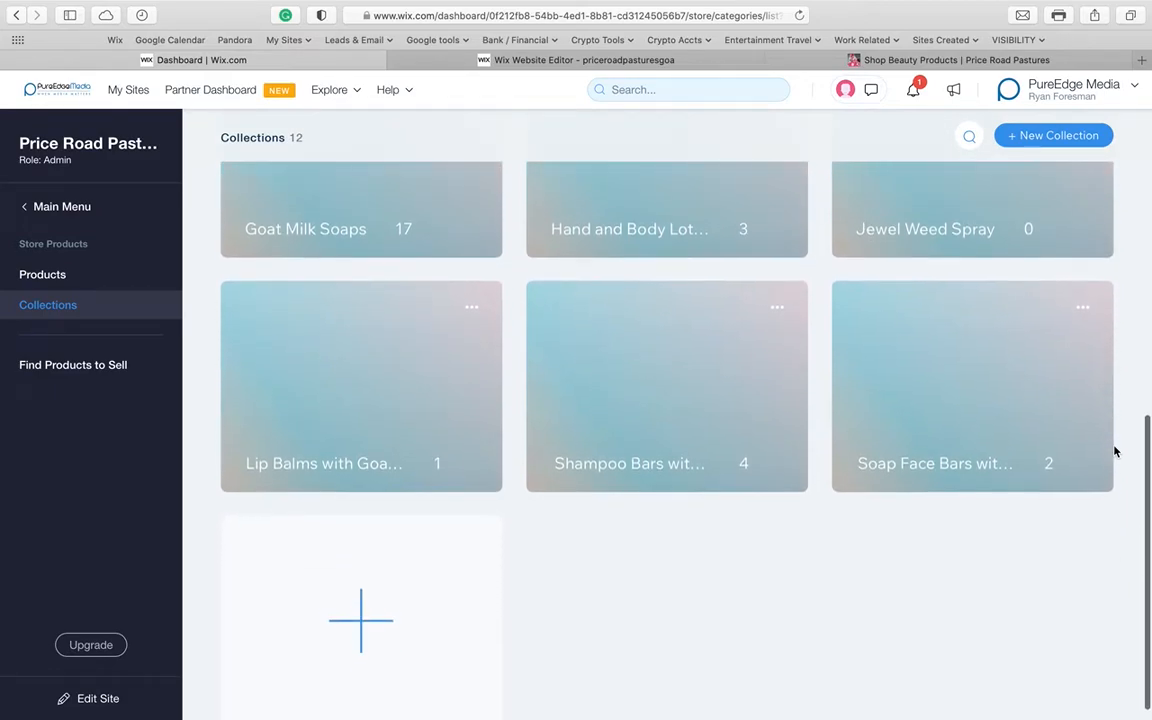
{"action": "scroll", "coordinate": [1115, 452], "scroll_direction": "up", "scroll_amount": 8}
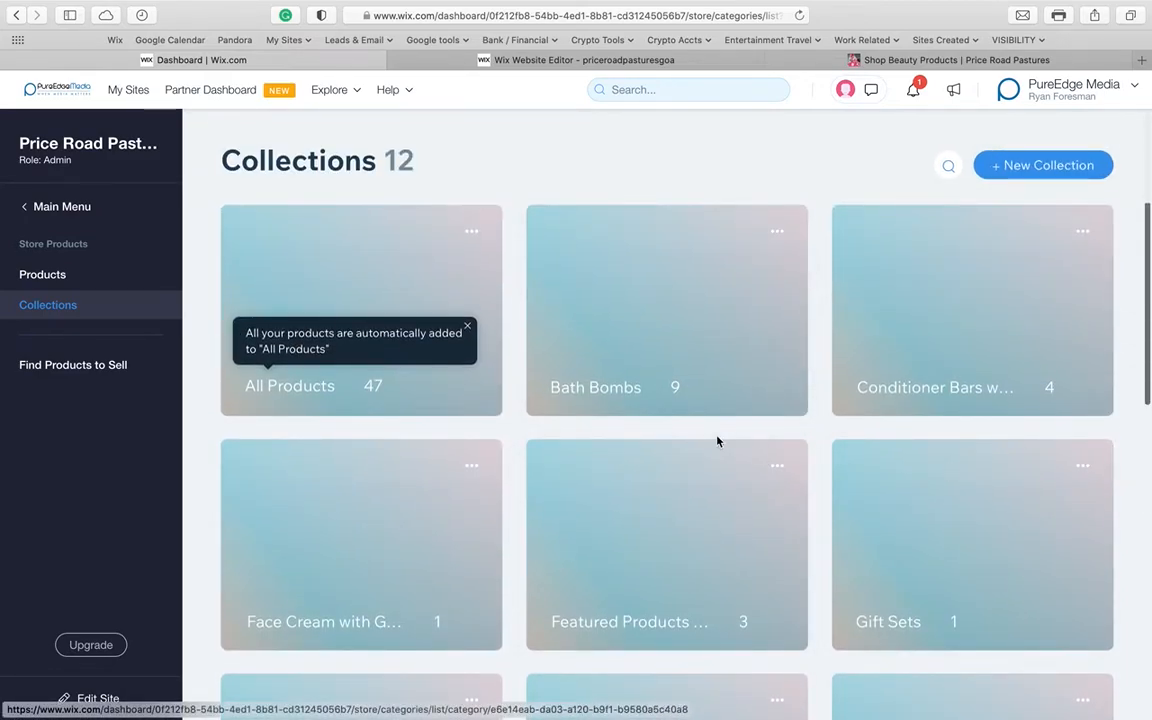
{"action": "scroll", "coordinate": [717, 440], "scroll_direction": "down", "scroll_amount": 3}
{"action": "scroll", "coordinate": [717, 445], "scroll_direction": "down", "scroll_amount": 1}
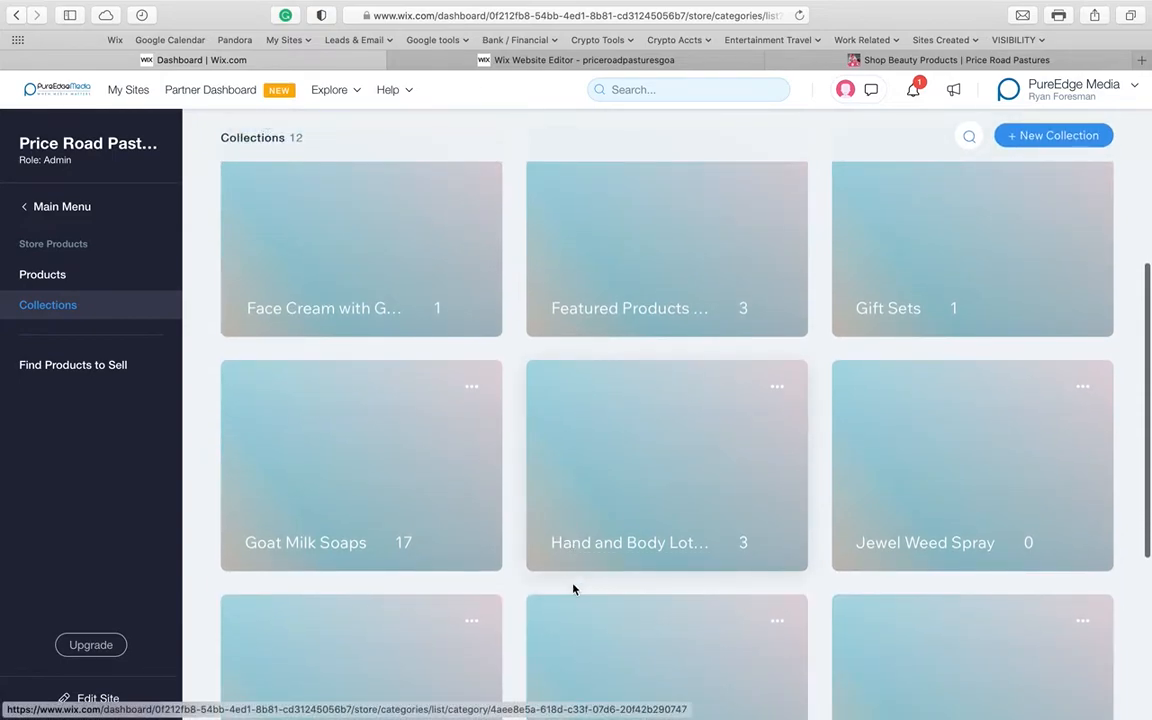
{"action": "scroll", "coordinate": [499, 650], "scroll_direction": "down", "scroll_amount": 3}
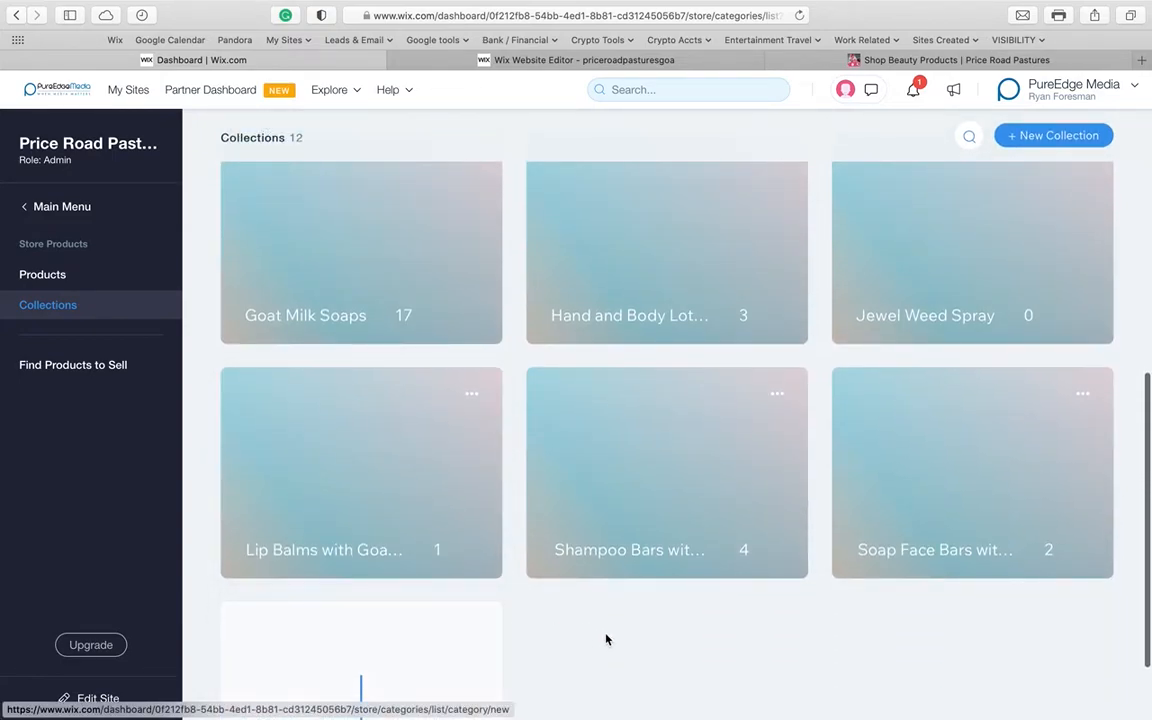
{"action": "scroll", "coordinate": [606, 640], "scroll_direction": "down", "scroll_amount": 1}
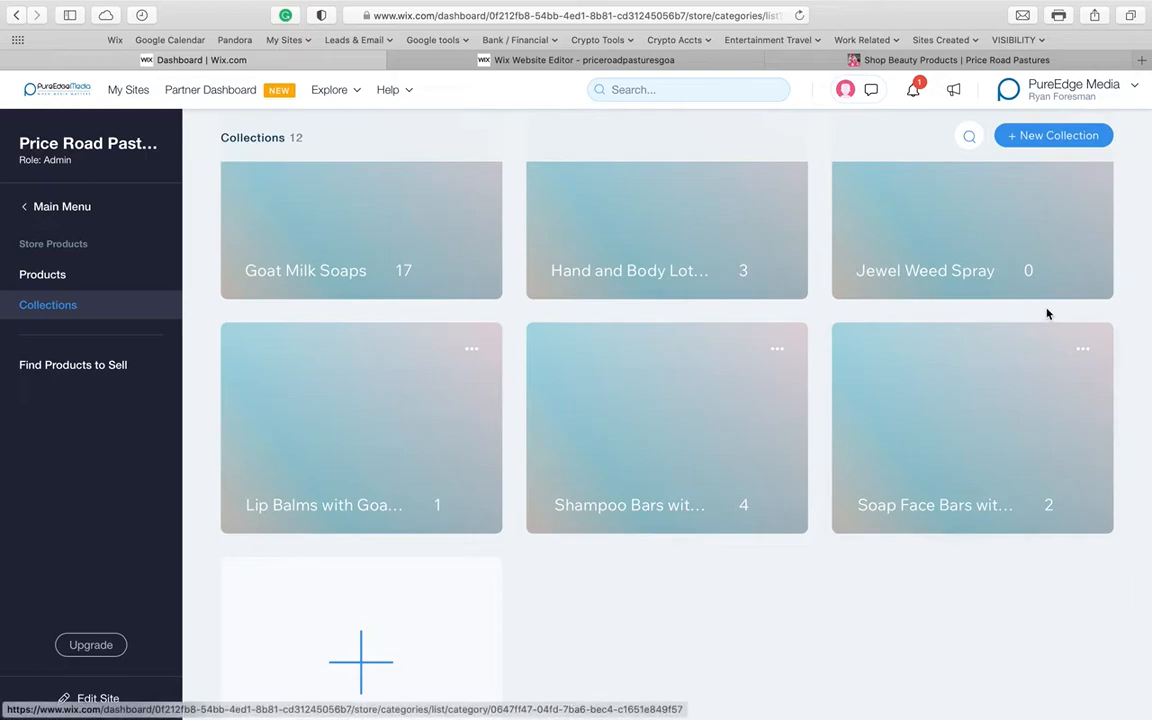
{"action": "scroll", "coordinate": [918, 225], "scroll_direction": "down", "scroll_amount": 1}
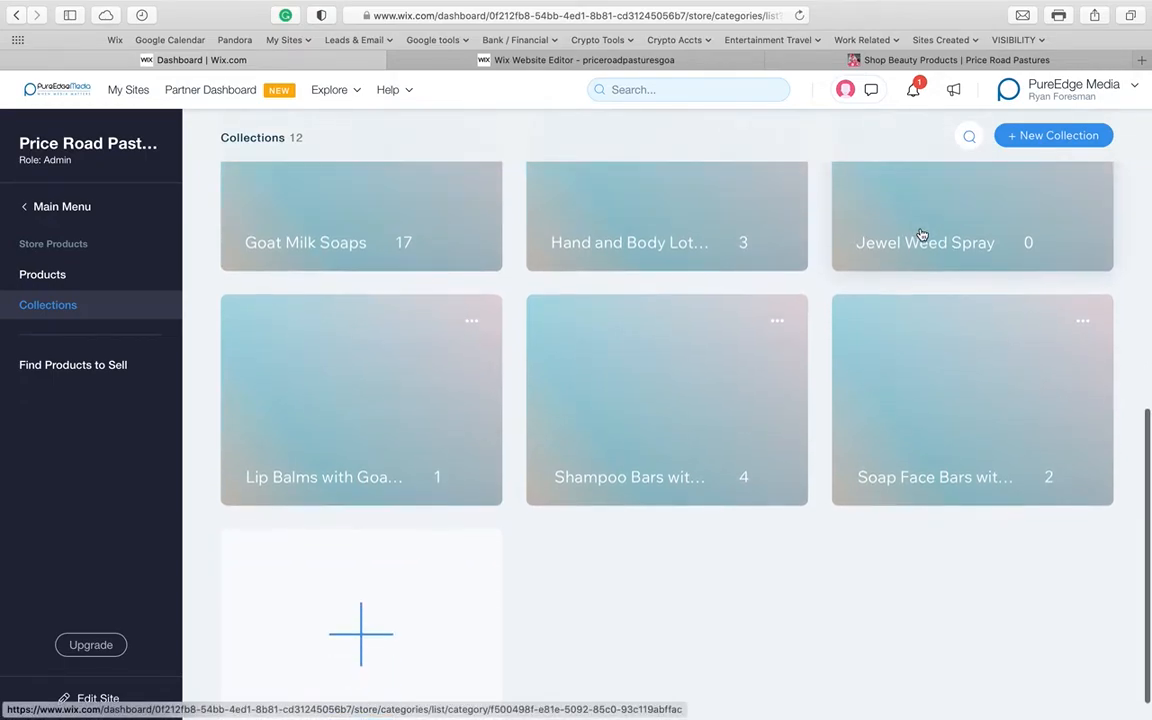
{"action": "scroll", "coordinate": [674, 530], "scroll_direction": "up", "scroll_amount": 10}
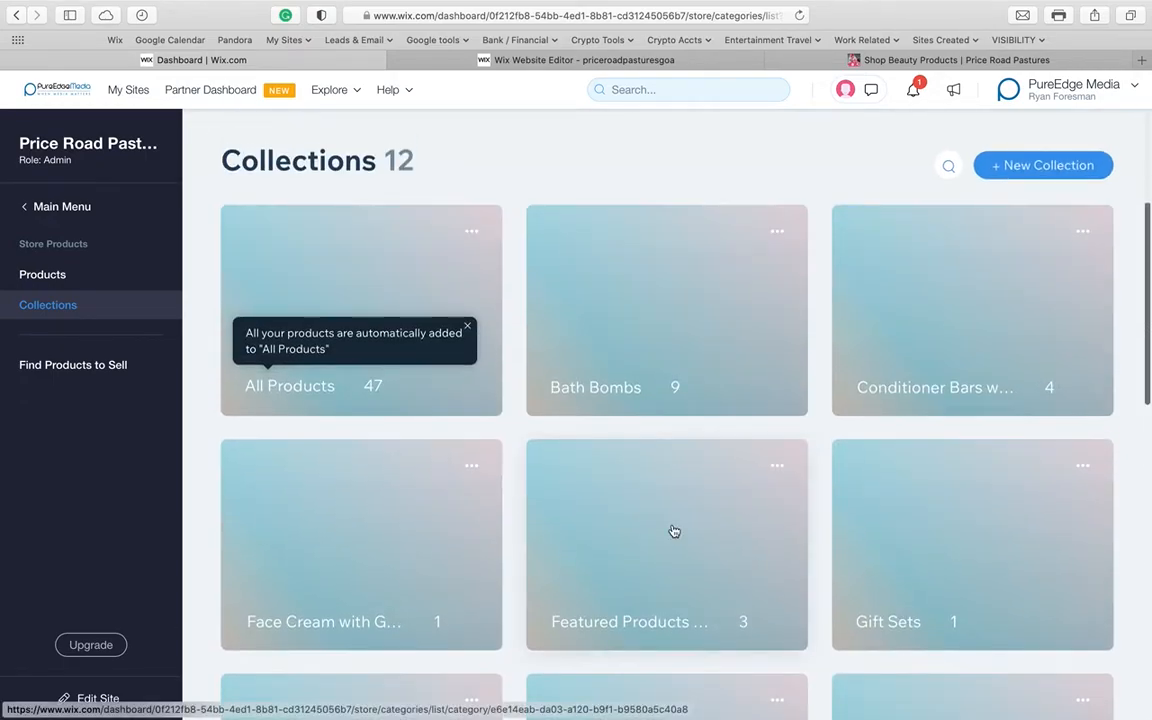
Check the product categories on the live shop page, and return to the collections list in the dashboard
{"action": "key", "text": "ctrl+Right"}
{"action": "key", "text": "ctrl+Left"}
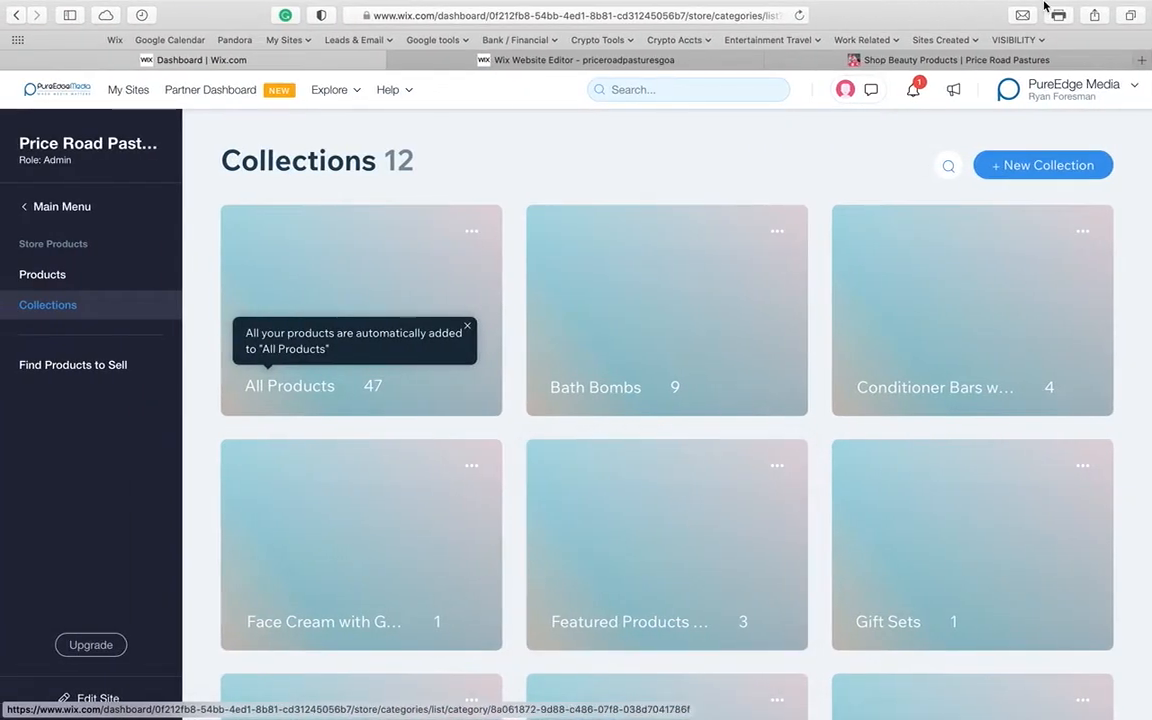
{"action": "left_click", "coordinate": [1003, 60]}
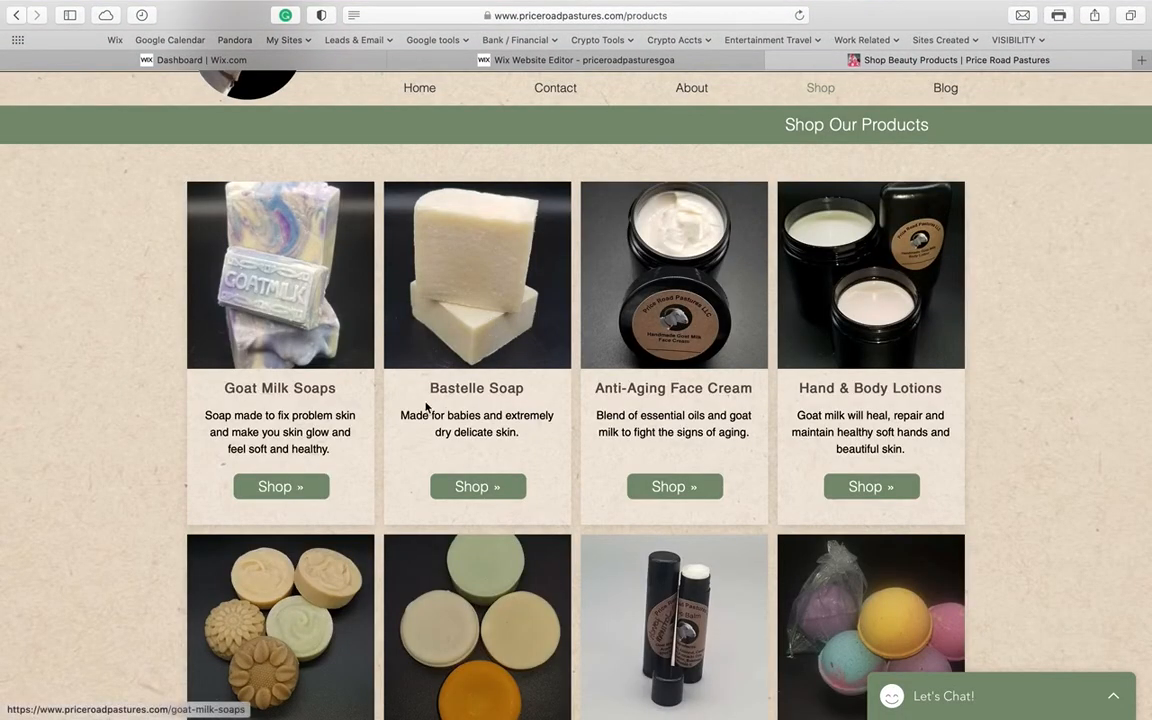
{"action": "left_click", "coordinate": [573, 60]}
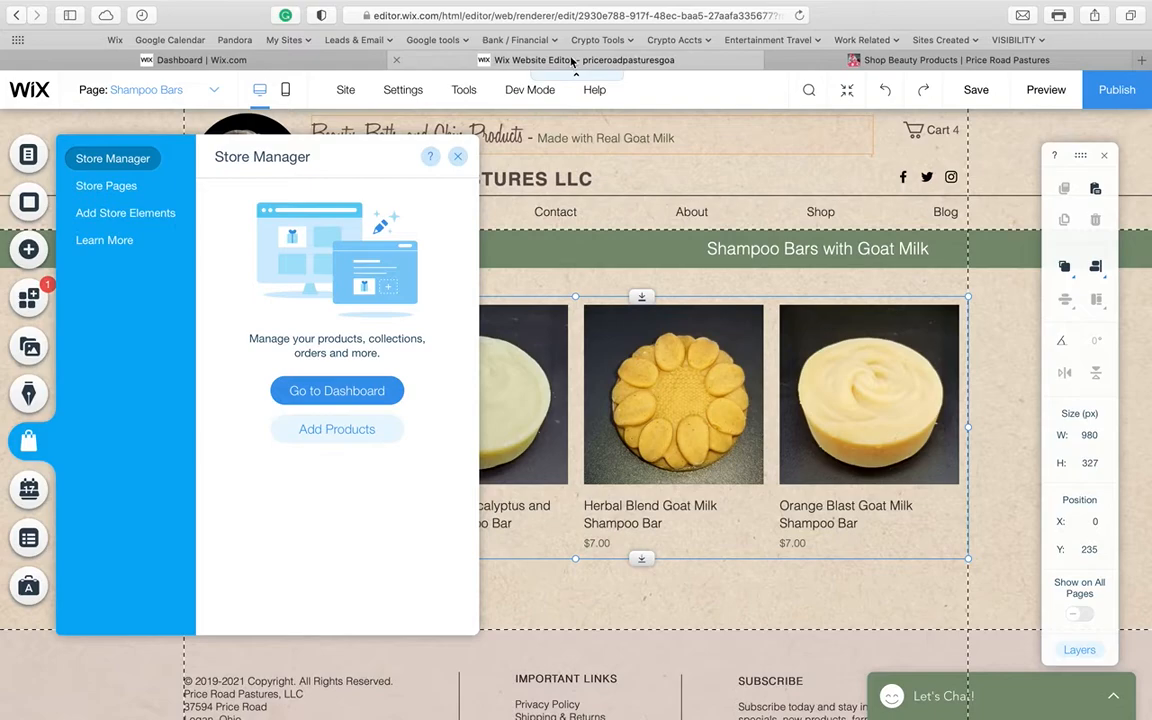
{"action": "left_click", "coordinate": [265, 59]}
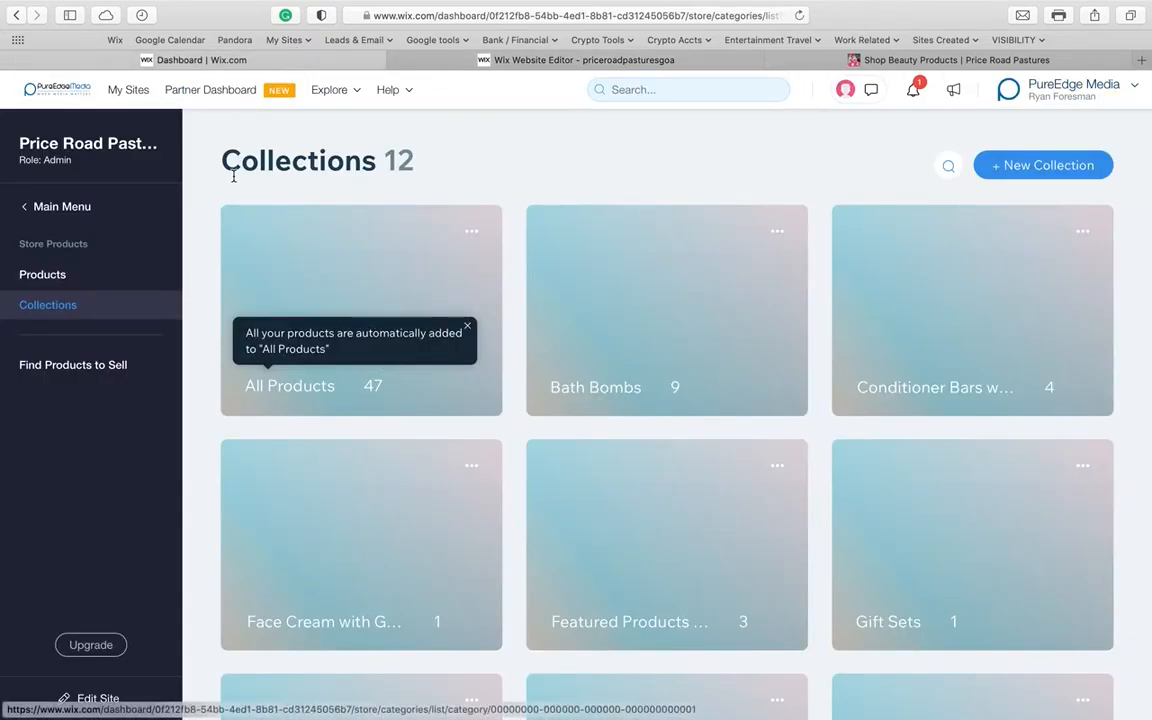
Create a new collection named "Bastelle Soap"
{"action": "left_click", "coordinate": [1017, 168]}
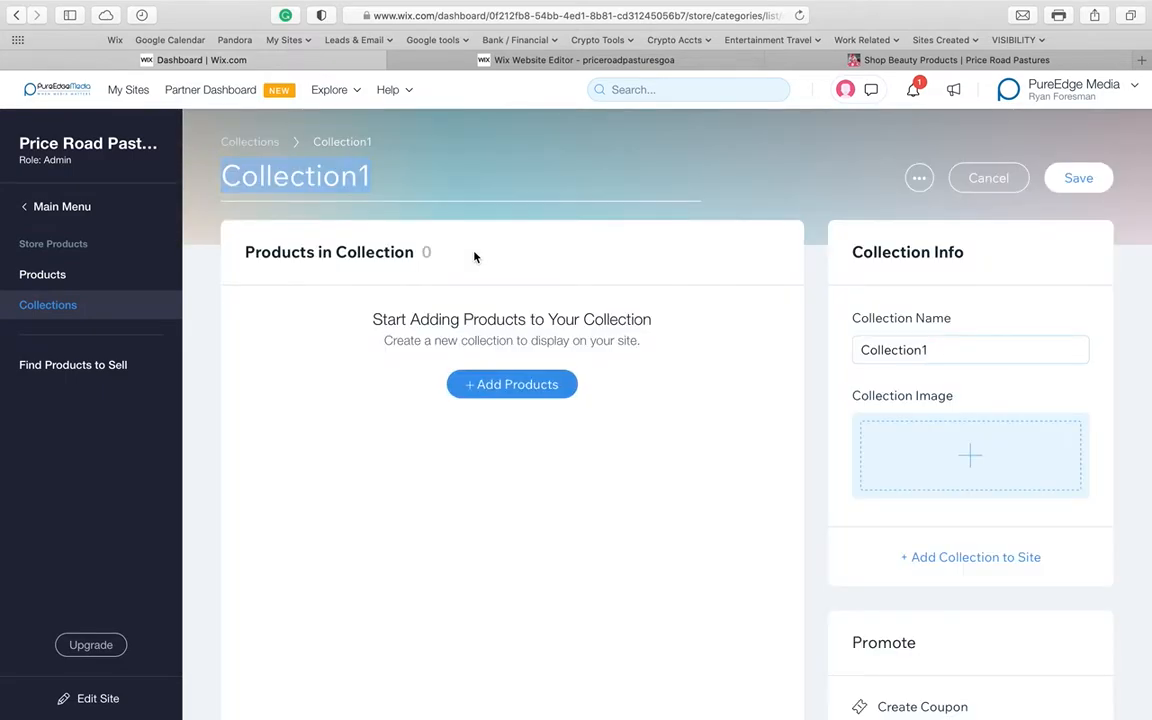
{"action": "type", "text": "Bastelle Soap"}
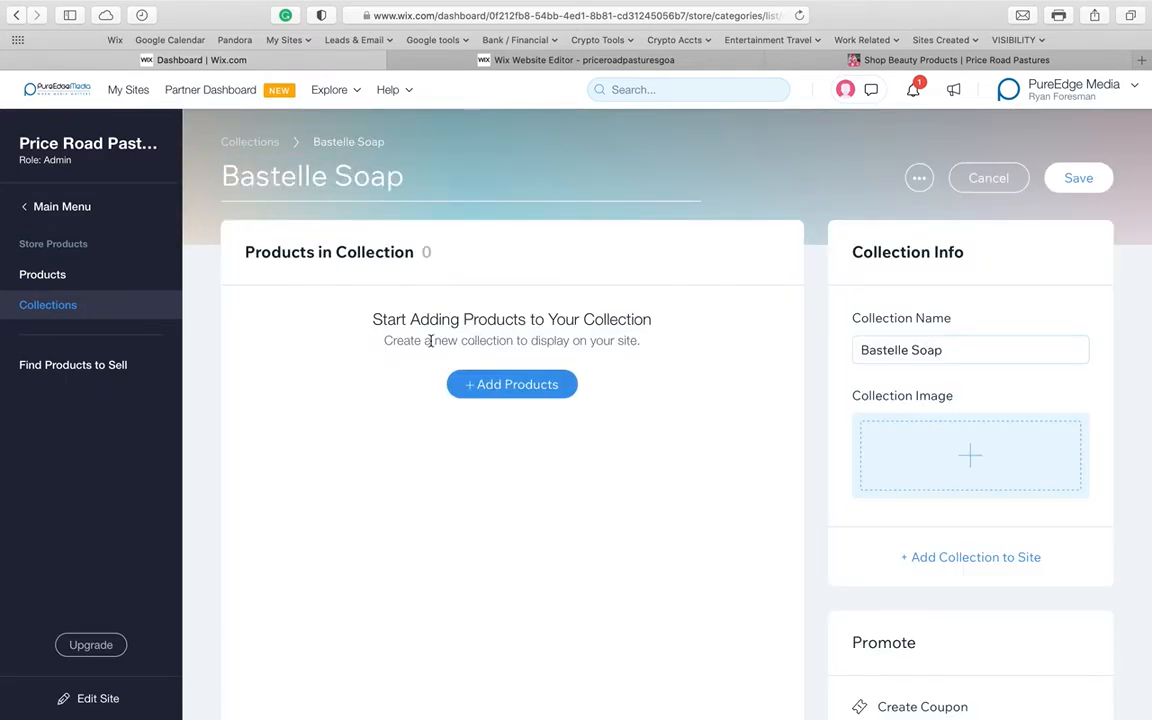
{"action": "left_click", "coordinate": [446, 448]}
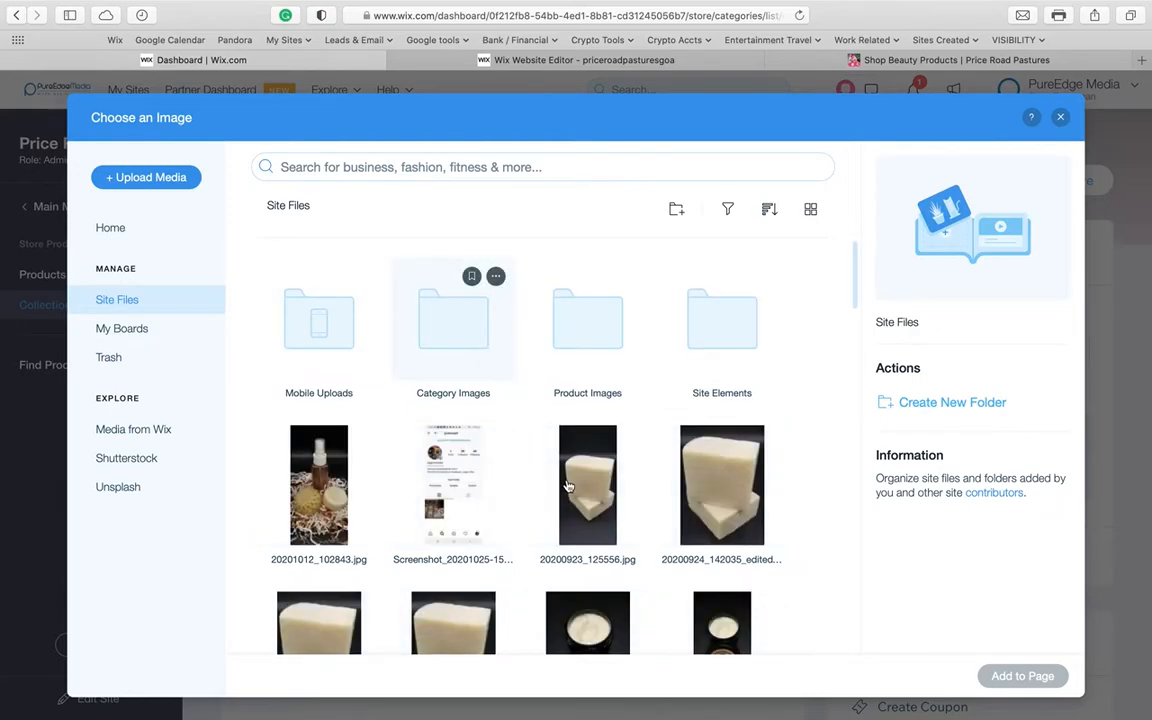
Set the collection image to the second 20200924_142035.jpg soap photo from Site Files
{"action": "left_click", "coordinate": [587, 458]}
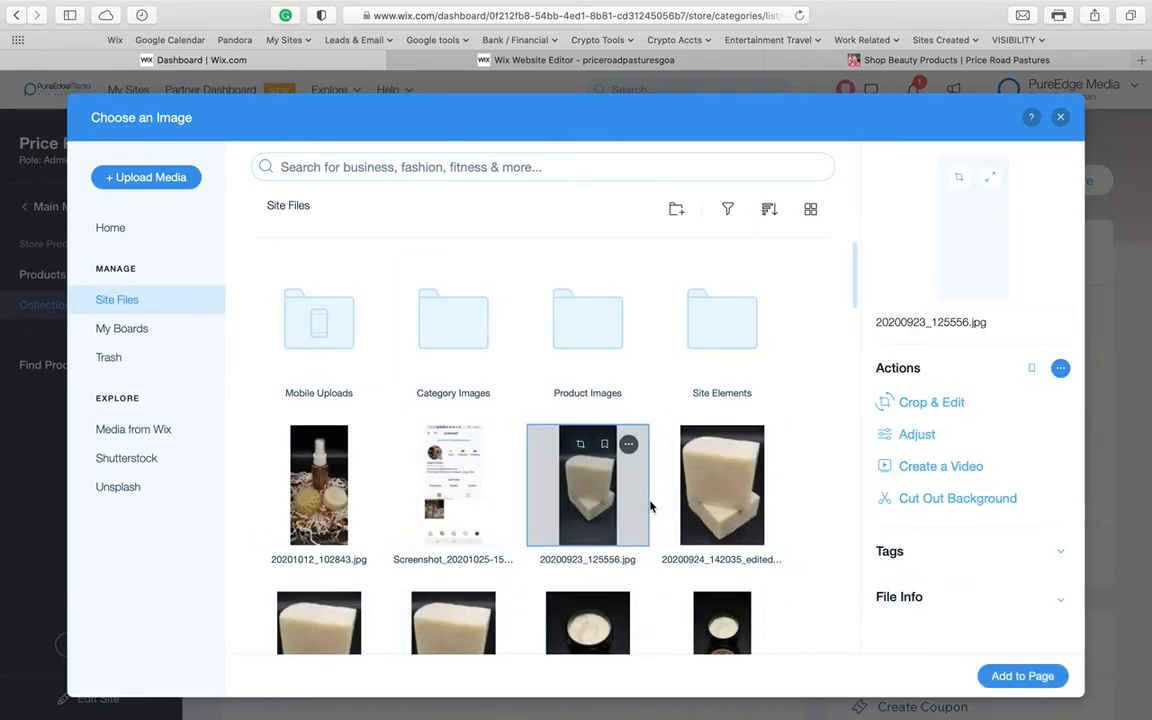
{"action": "scroll", "coordinate": [419, 560], "scroll_direction": "down", "scroll_amount": 2}
{"action": "left_click", "coordinate": [442, 570]}
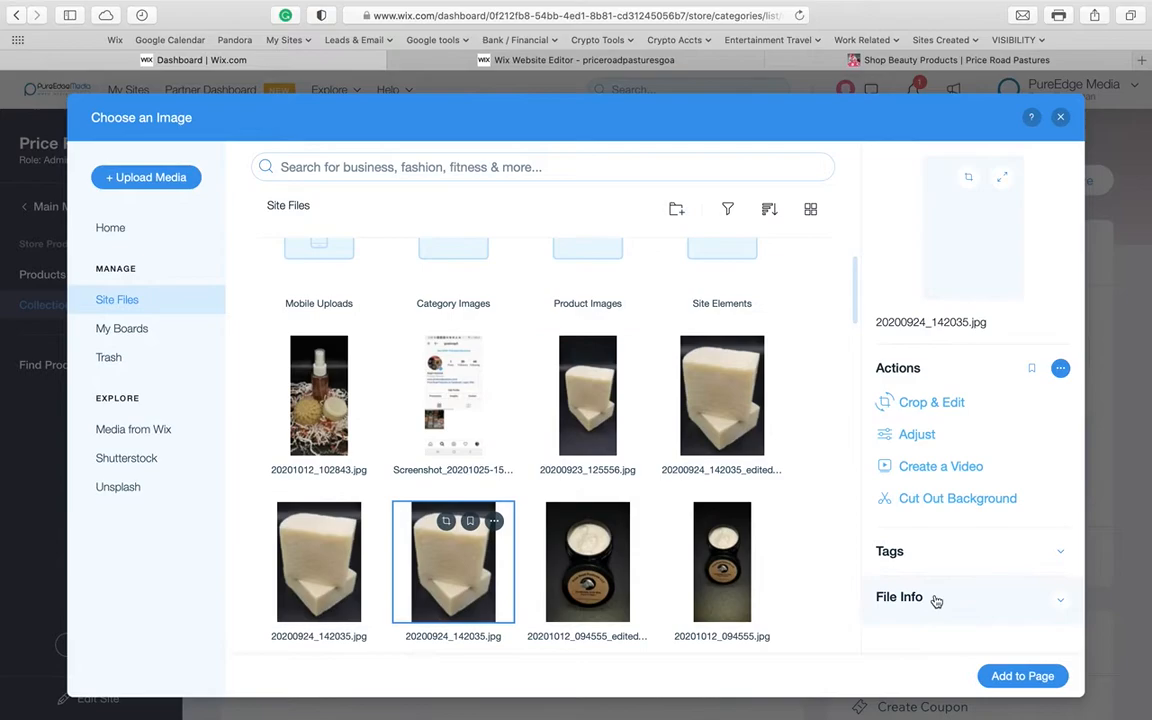
{"action": "left_click", "coordinate": [1018, 676]}
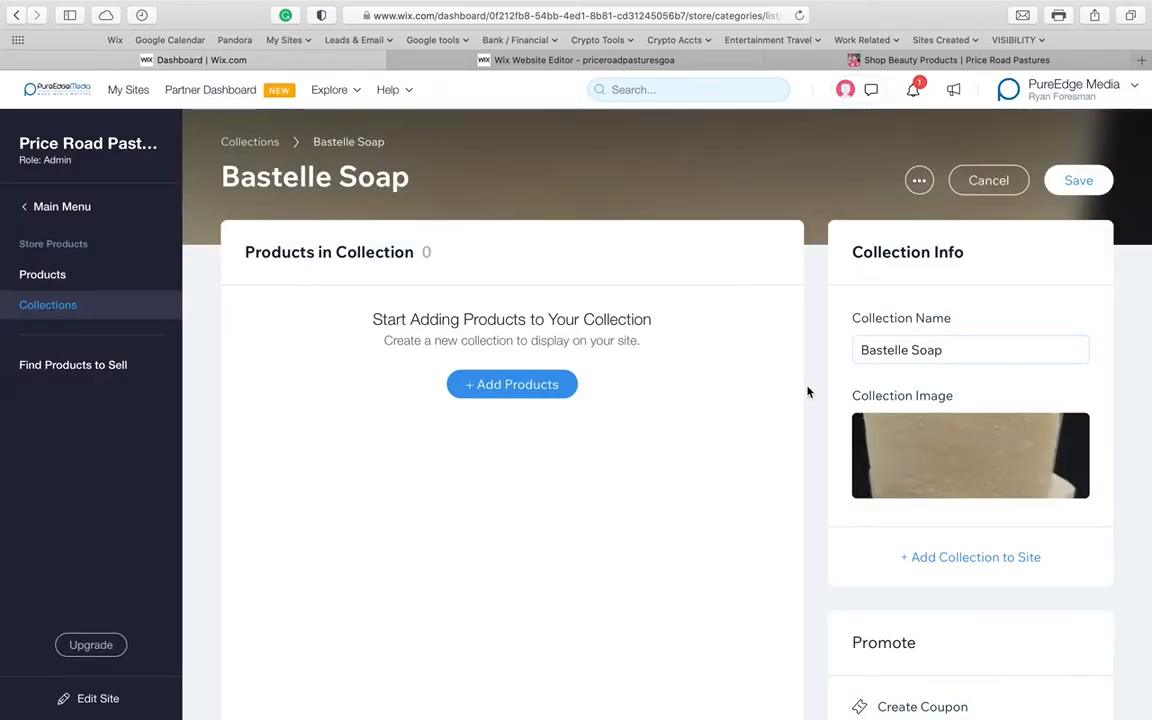
Start adding products to the collection and search the product list for "Bastelle"
{"action": "left_click", "coordinate": [533, 390]}
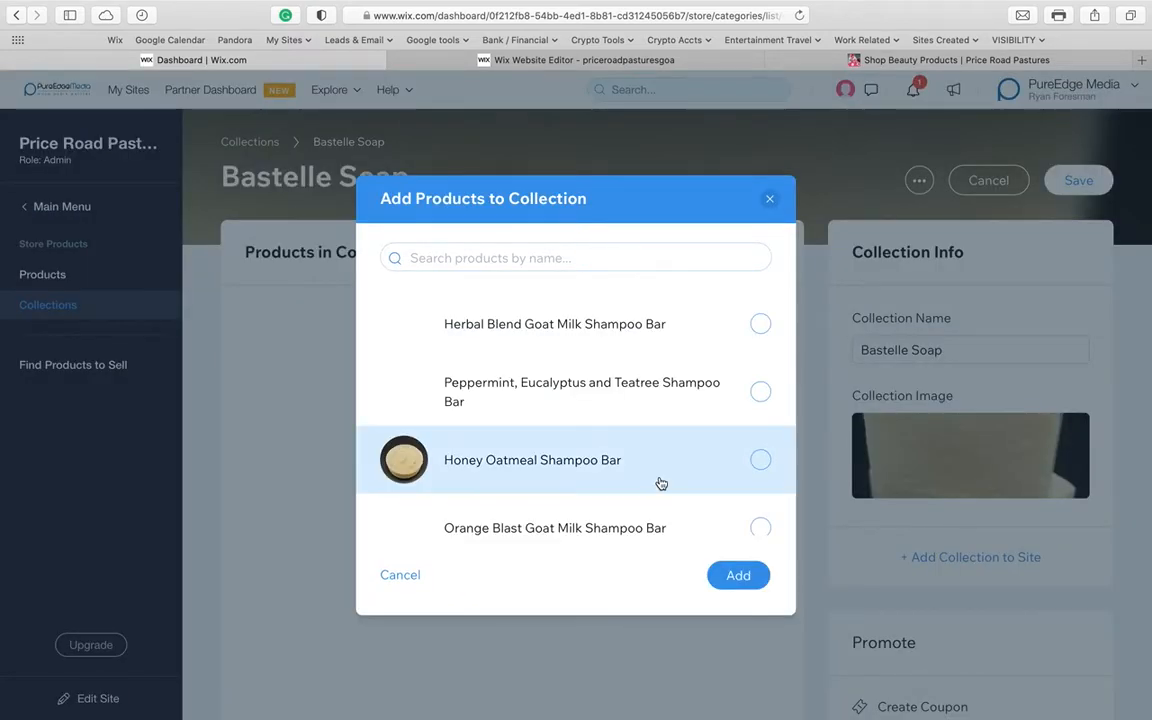
{"action": "left_click", "coordinate": [520, 260]}
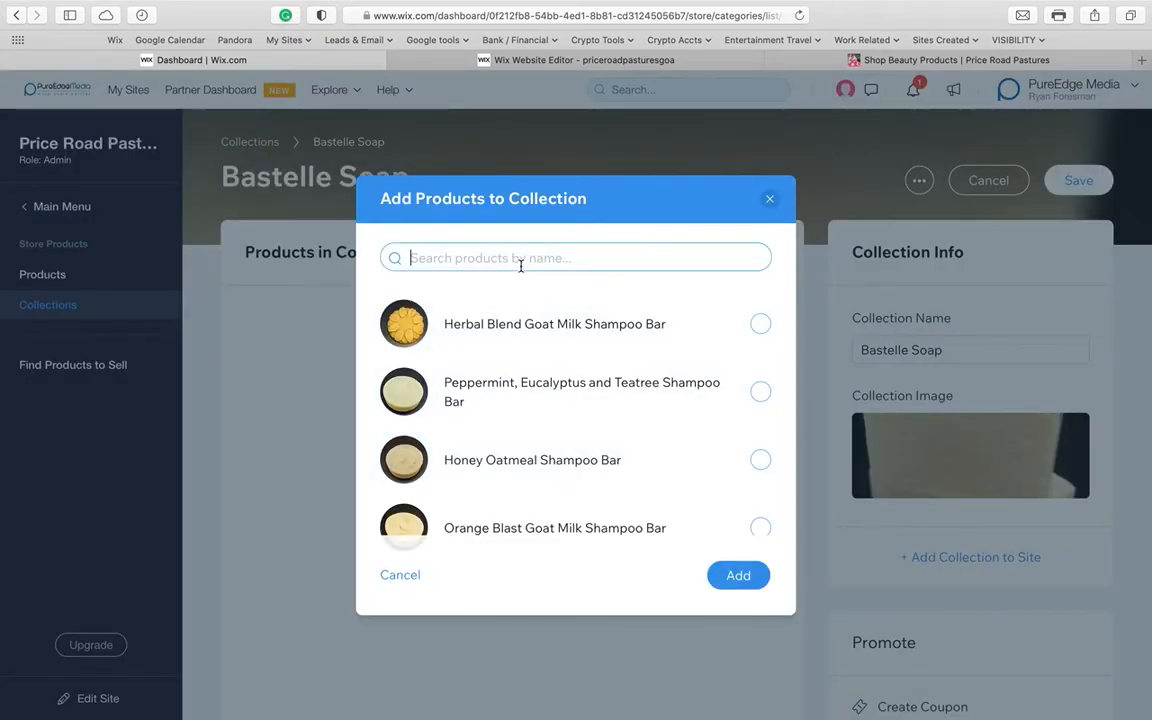
{"action": "type", "text": "Bastelle Soap"}
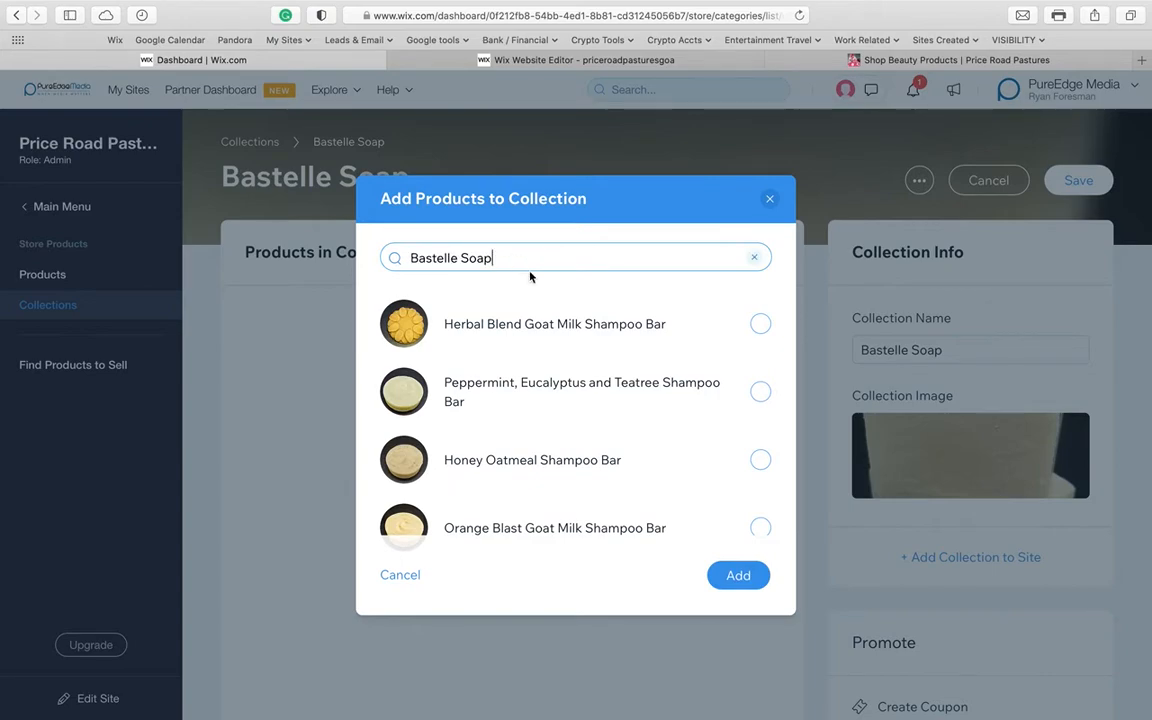
{"action": "key", "text": "BackSpace"}
{"action": "key", "text": "BackSpace"}
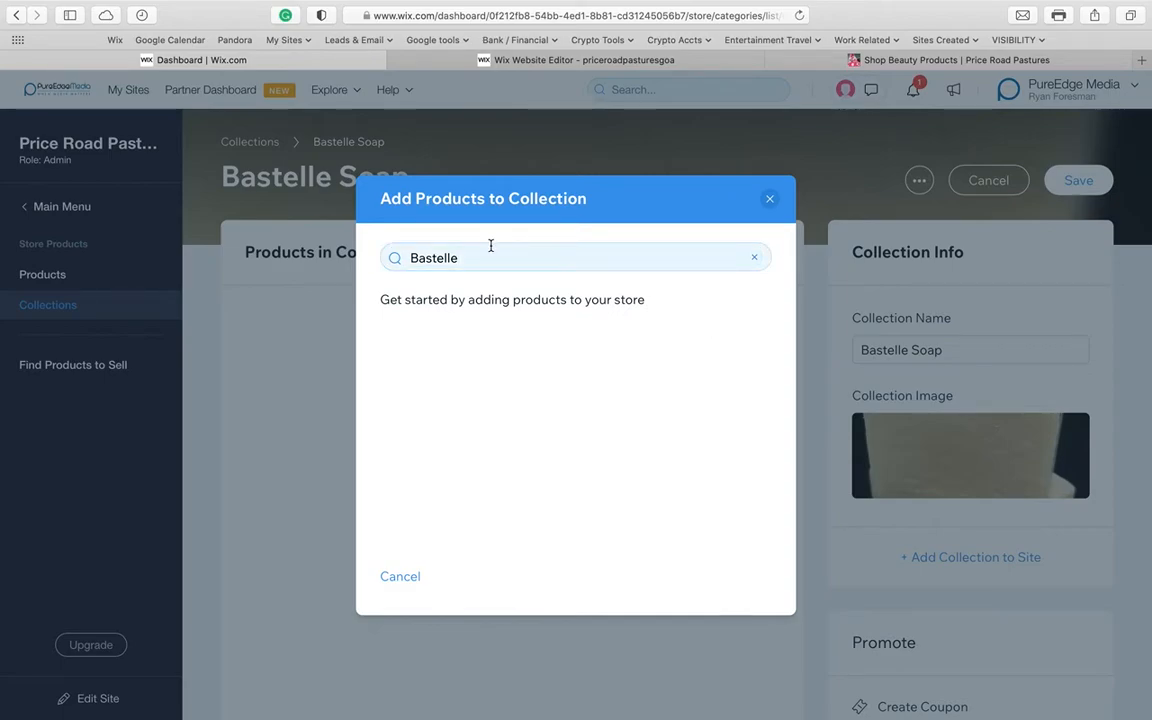
Search the product list for "soap" and add "Bastille Soap for babies and dry skin" to the collection
{"action": "double_click", "coordinate": [457, 257]}
{"action": "type", "text": "soap"}
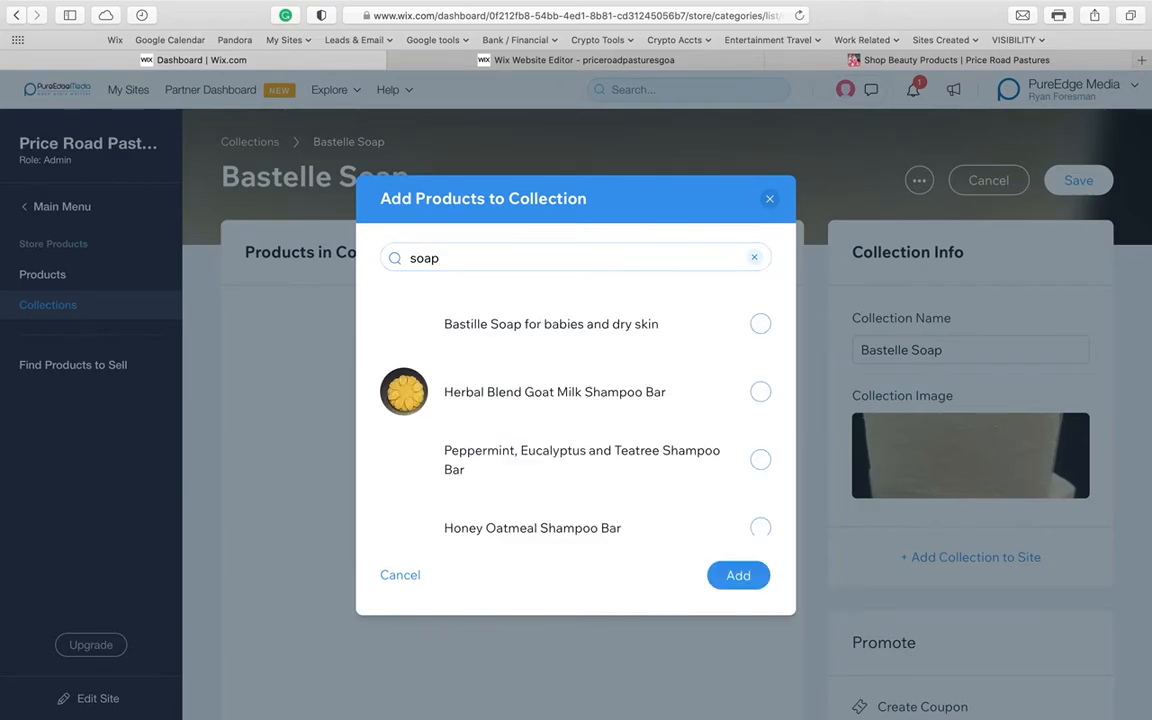
{"action": "left_click", "coordinate": [759, 323]}
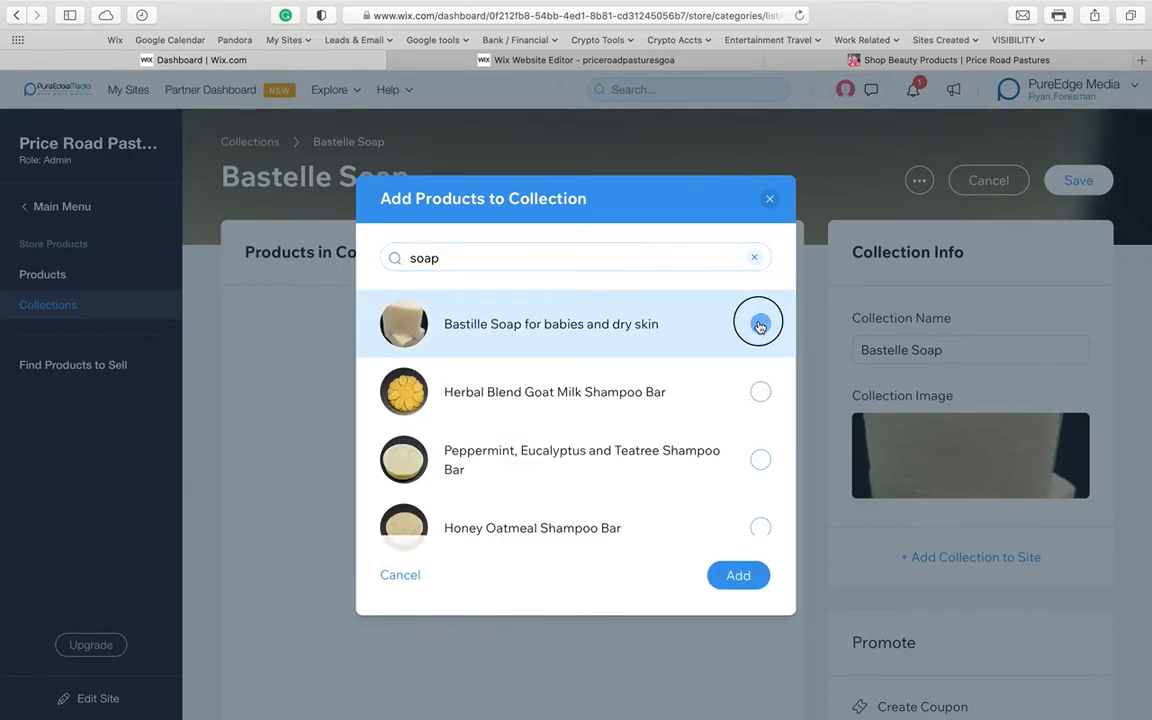
{"action": "scroll", "coordinate": [583, 366], "scroll_direction": "down", "scroll_amount": 5}
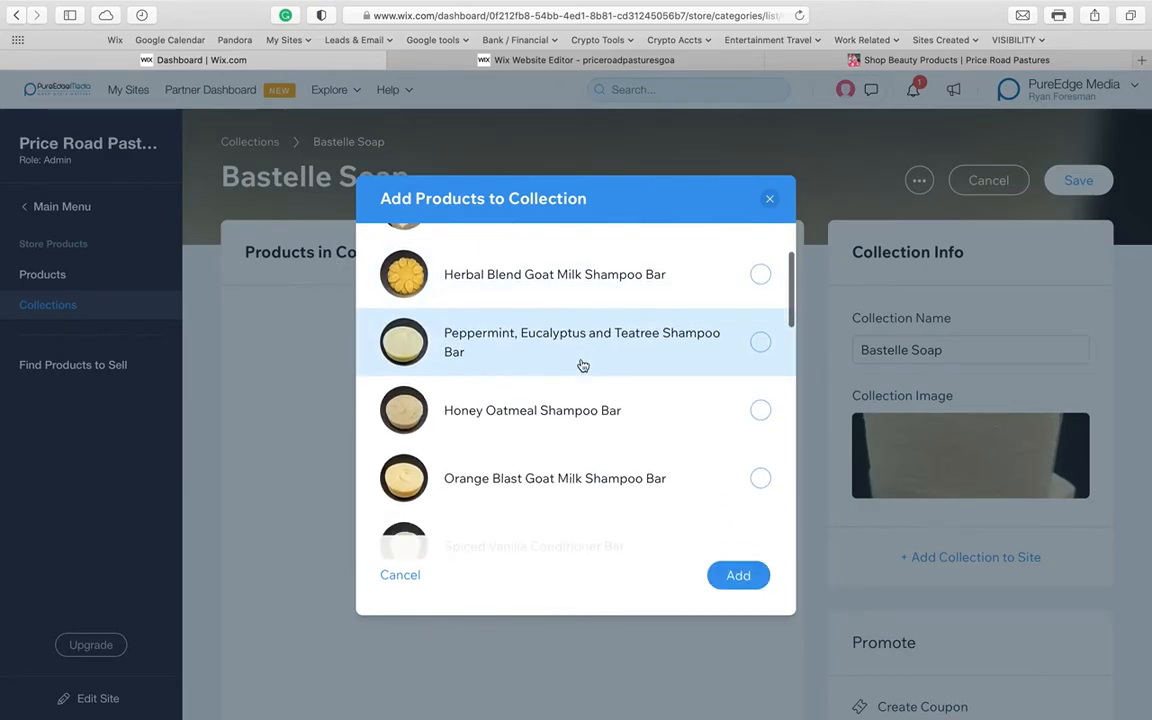
{"action": "scroll", "coordinate": [583, 366], "scroll_direction": "down", "scroll_amount": 5}
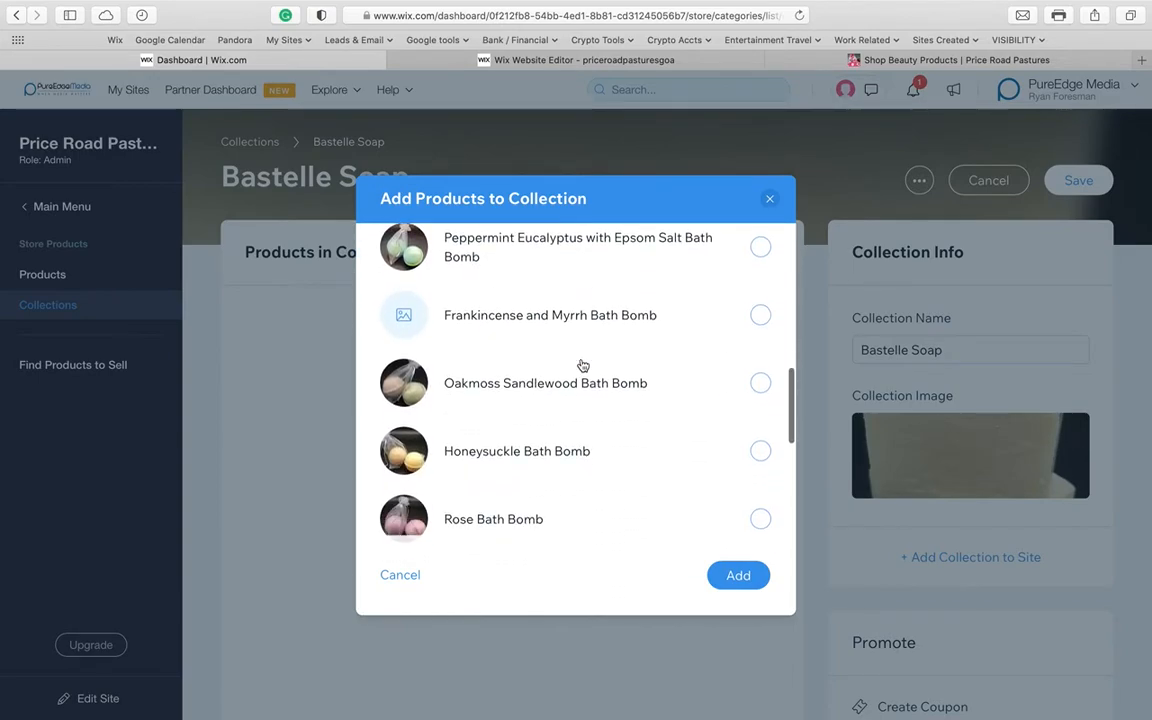
{"action": "scroll", "coordinate": [583, 366], "scroll_direction": "down", "scroll_amount": 4}
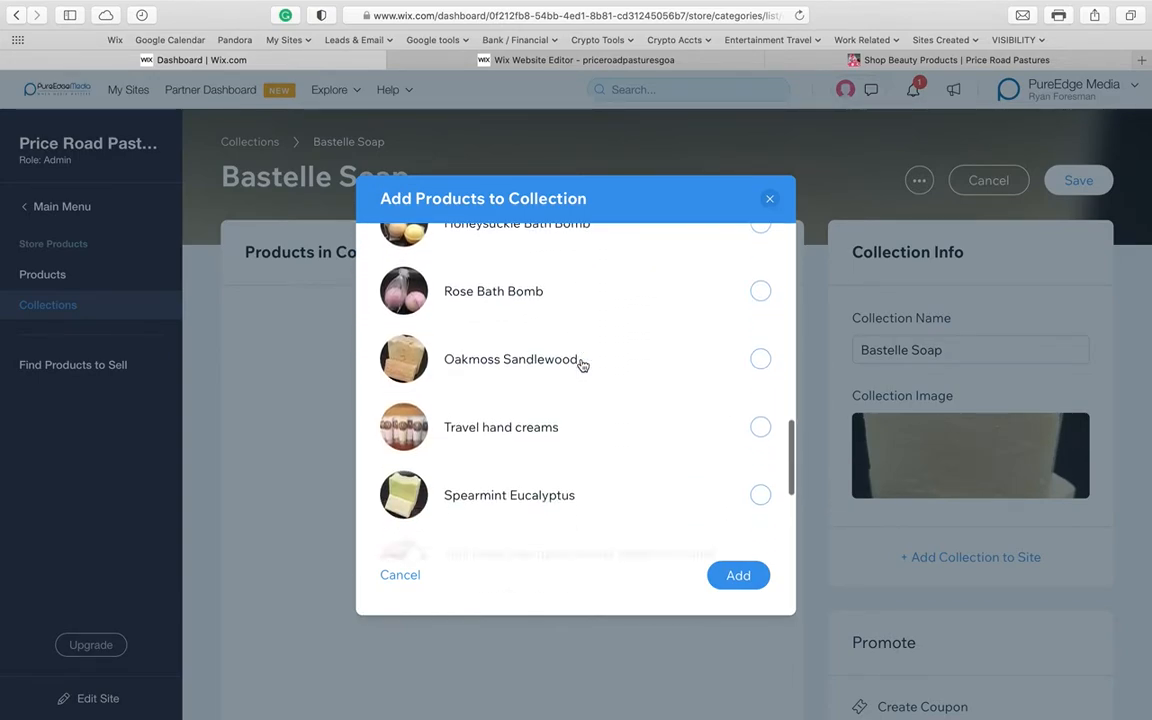
{"action": "scroll", "coordinate": [583, 366], "scroll_direction": "down", "scroll_amount": 3}
{"action": "scroll", "coordinate": [581, 366], "scroll_direction": "up", "scroll_amount": 15}
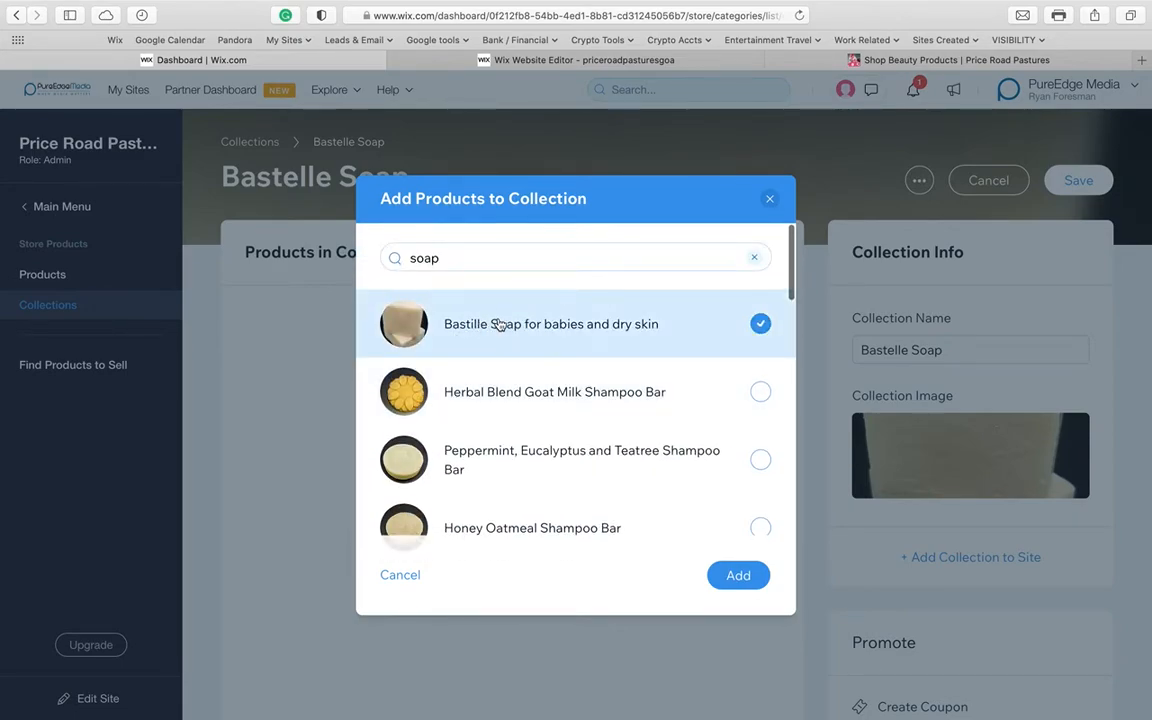
{"action": "left_click", "coordinate": [738, 574]}
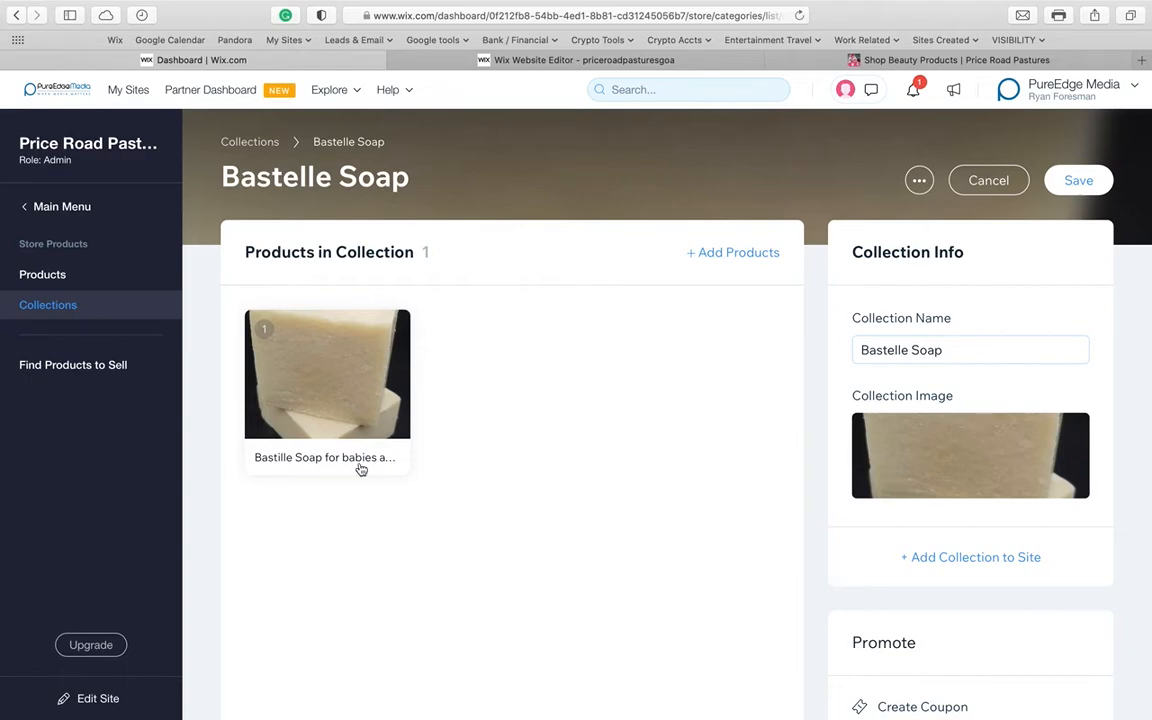
{"action": "scroll", "coordinate": [640, 466], "scroll_direction": "down", "scroll_amount": 3}
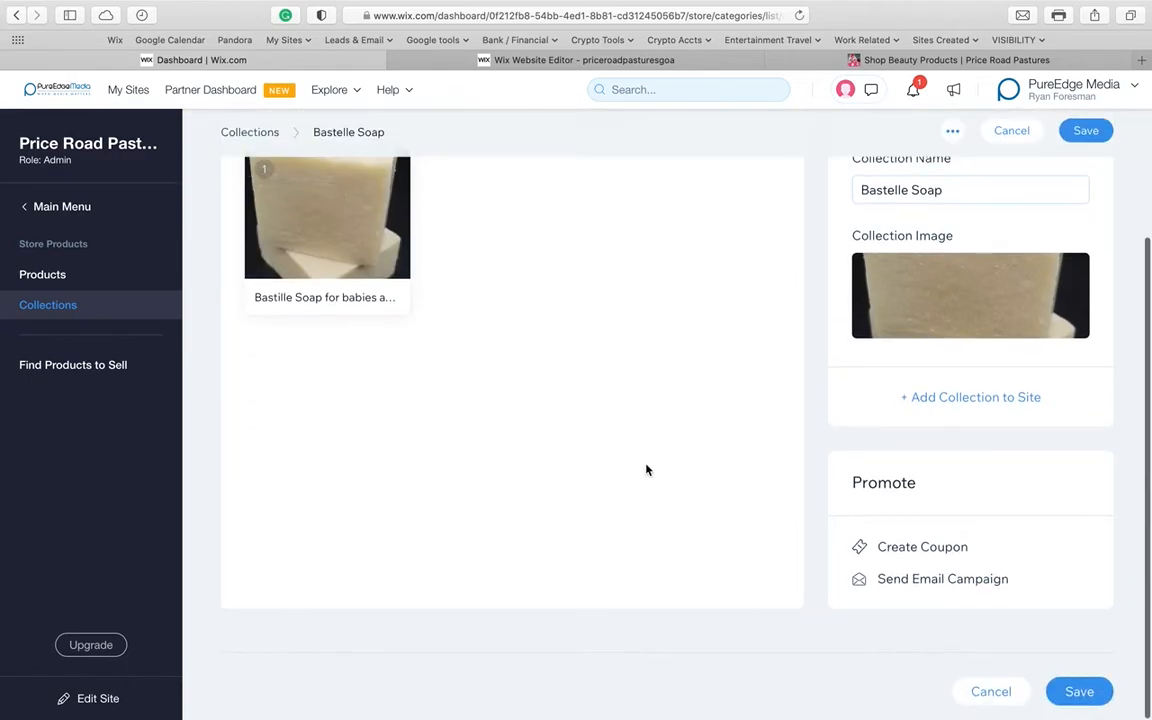
{"action": "scroll", "coordinate": [646, 470], "scroll_direction": "up", "scroll_amount": 3}
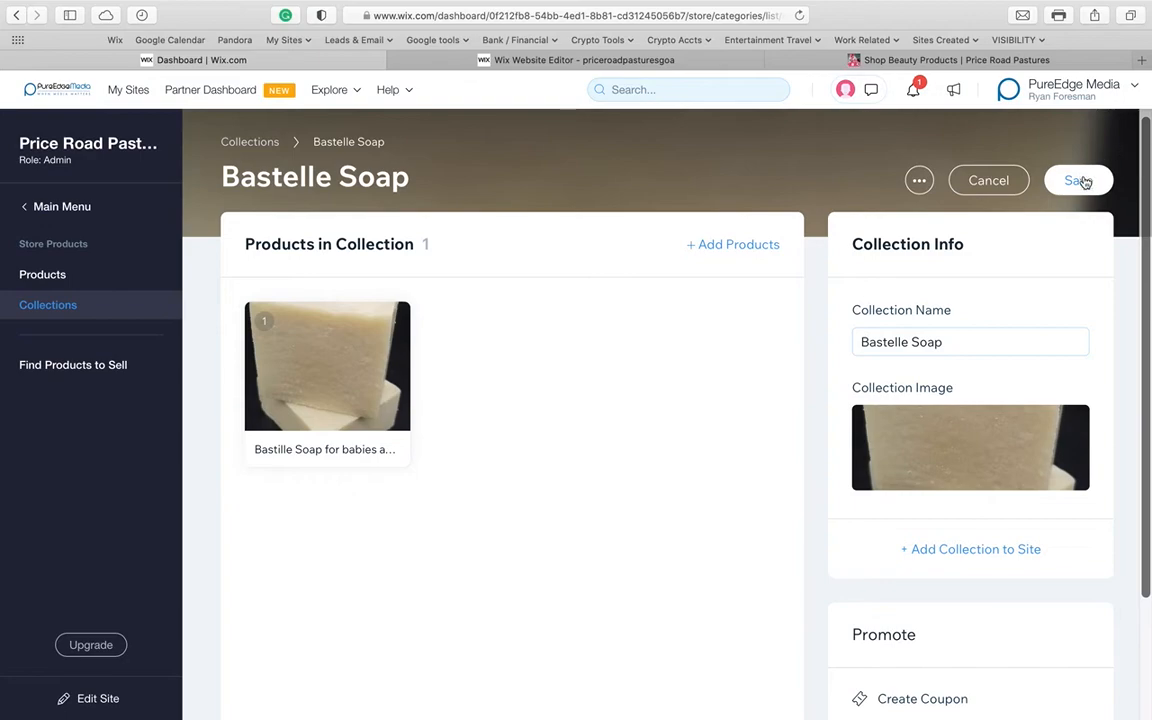
Save the Bastelle Soap collection and add it to the site on a new page named "Bastelle Soap"
{"action": "left_click", "coordinate": [1081, 181]}
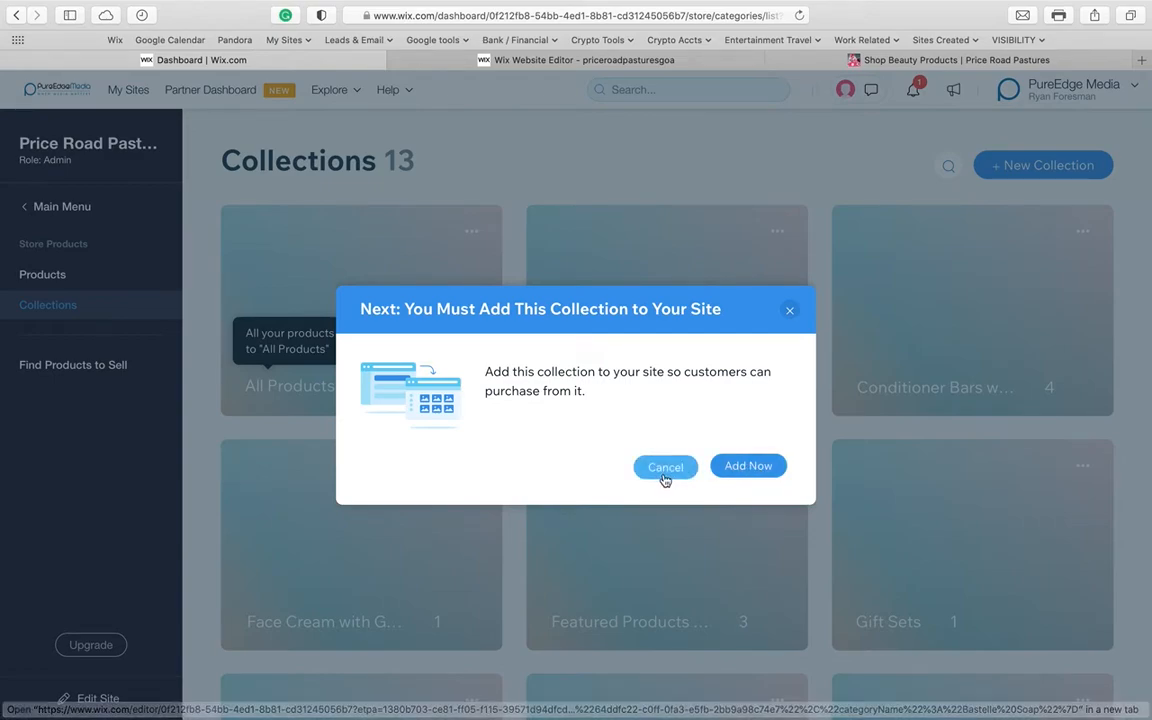
{"action": "left_click", "coordinate": [746, 470]}
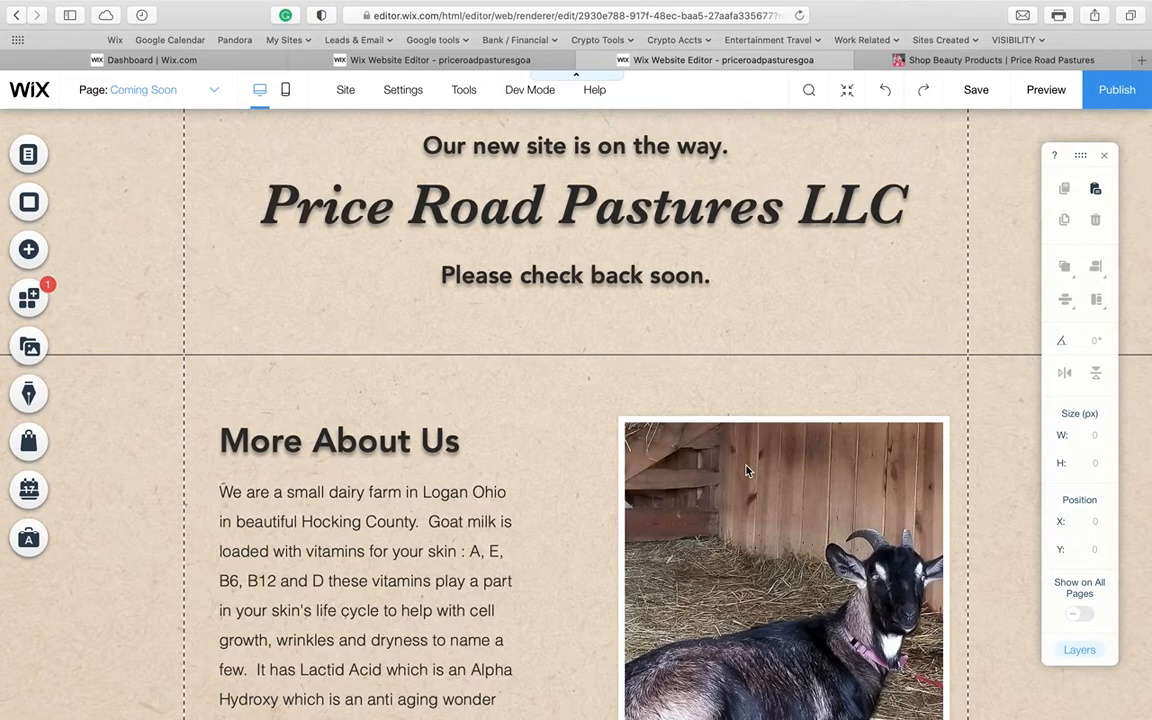
{"action": "scroll", "coordinate": [746, 471], "scroll_direction": "down", "scroll_amount": 4}
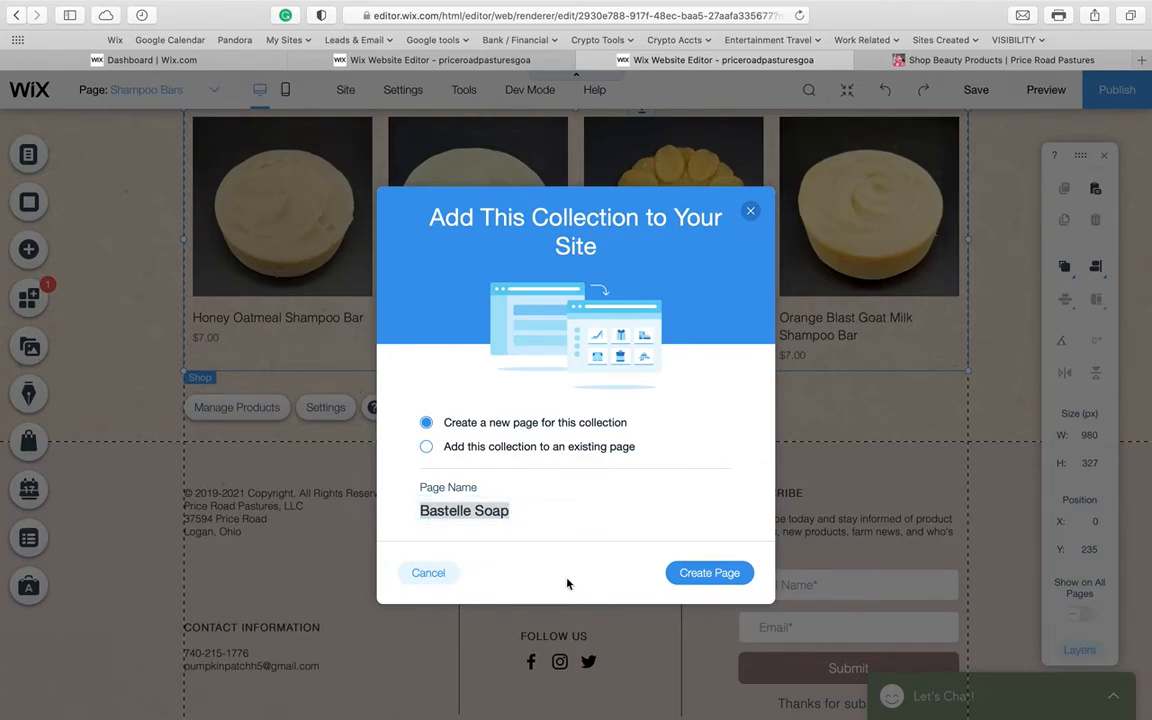
{"action": "left_click", "coordinate": [696, 574]}
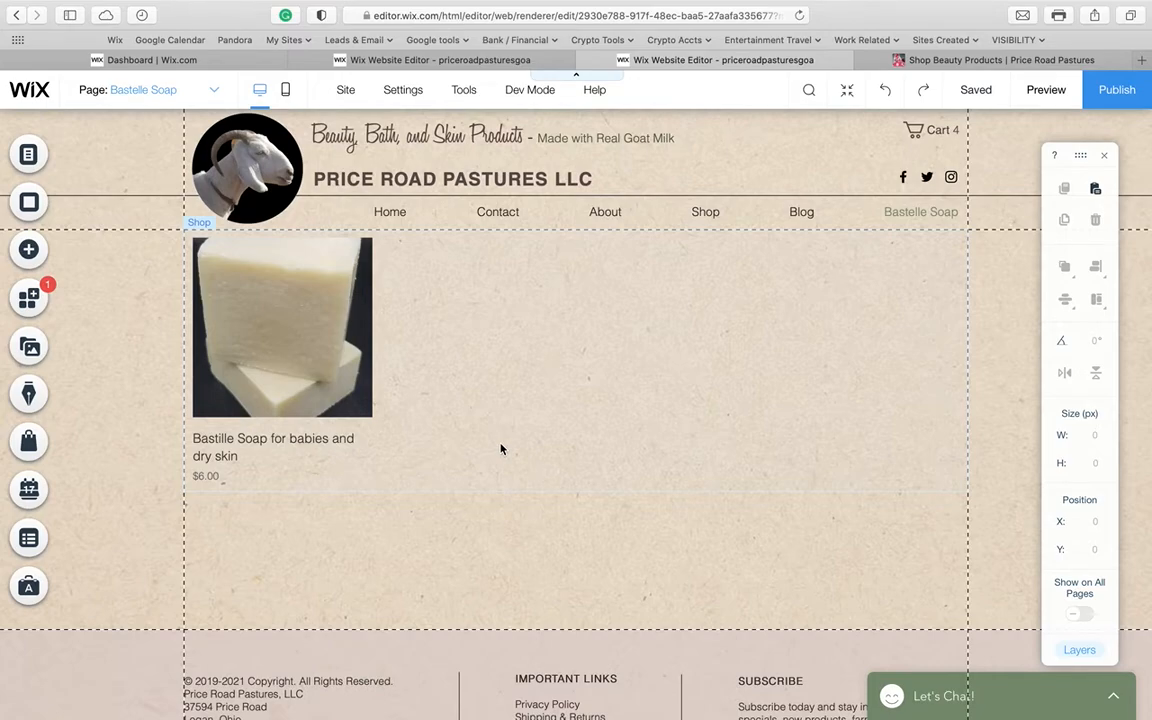
Open the Bath Bombs page and check its title's text settings, including the theme, font size and heading tag
{"action": "left_click", "coordinate": [185, 92]}
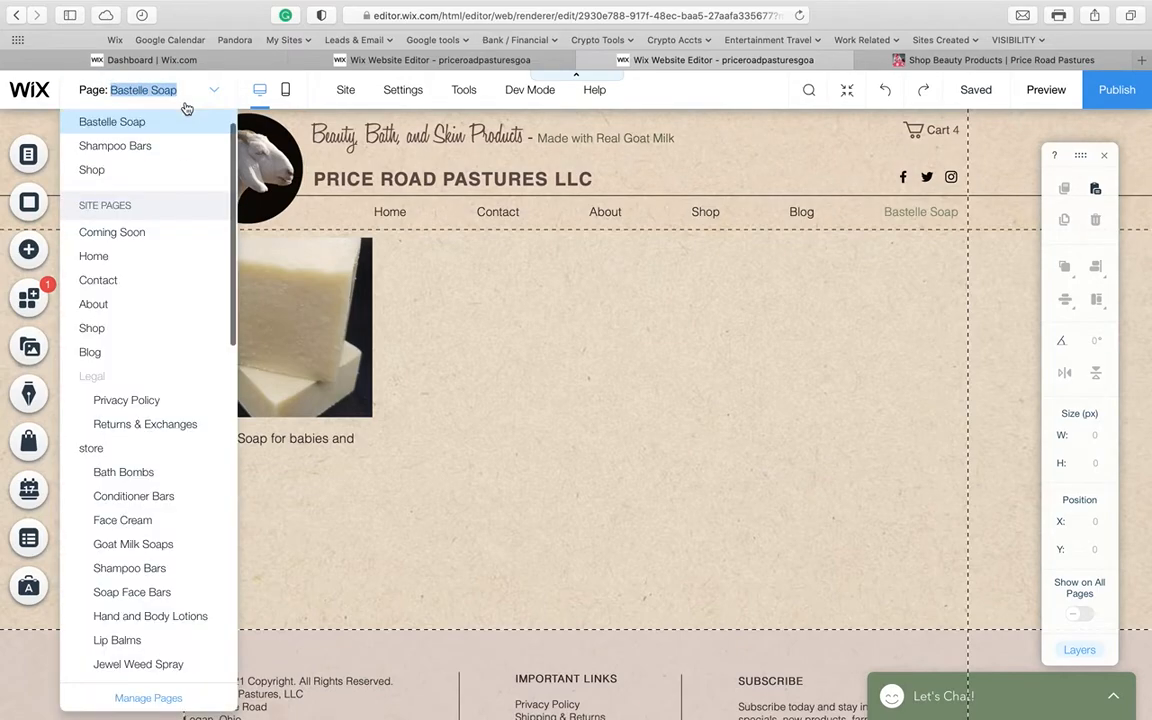
{"action": "left_click", "coordinate": [150, 474]}
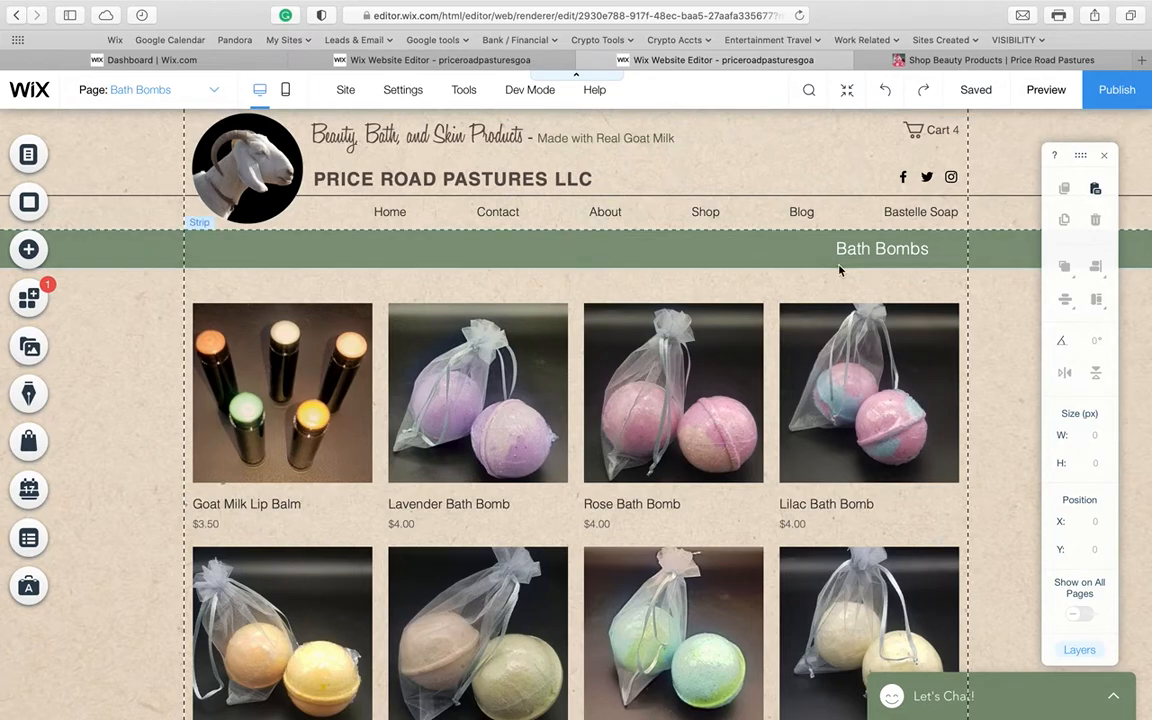
{"action": "left_click", "coordinate": [870, 252]}
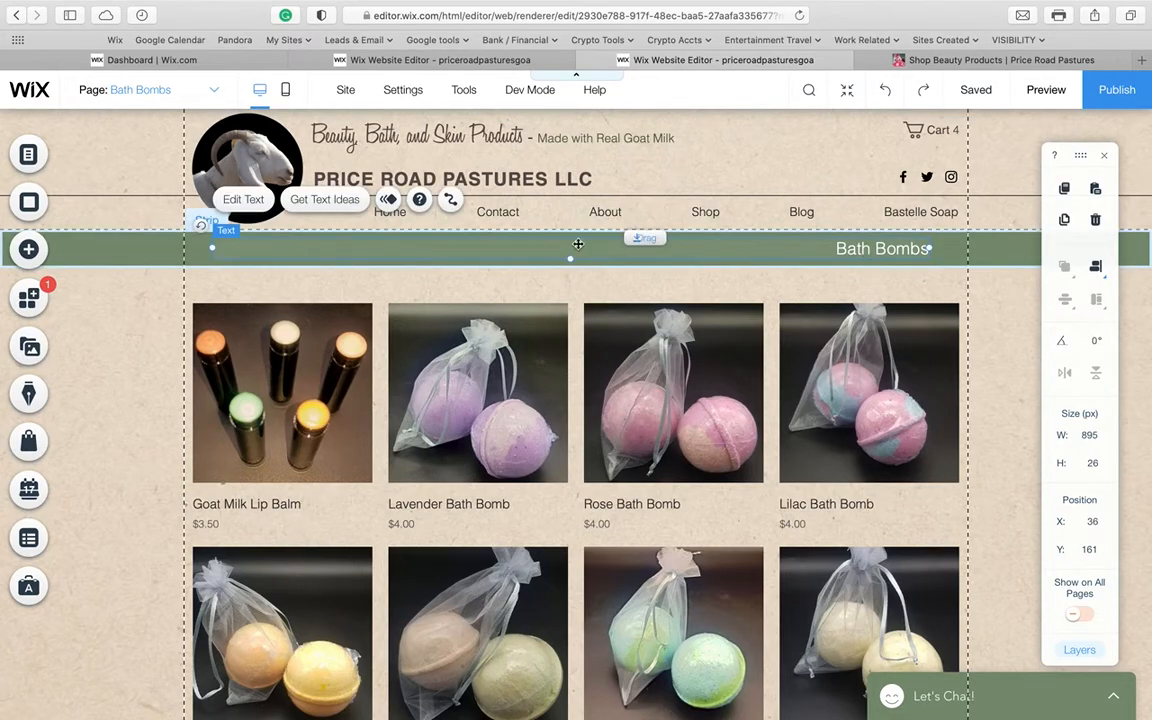
{"action": "left_click", "coordinate": [240, 199]}
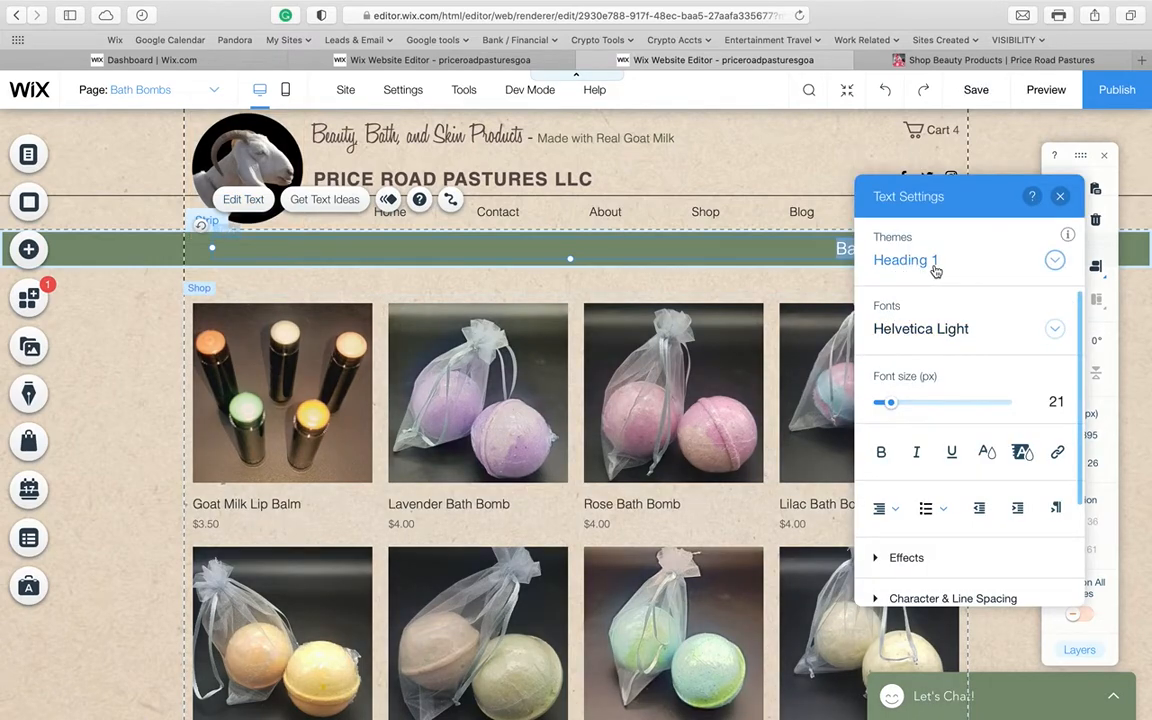
{"action": "scroll", "coordinate": [962, 476], "scroll_direction": "down", "scroll_amount": 3}
{"action": "left_click", "coordinate": [873, 545]}
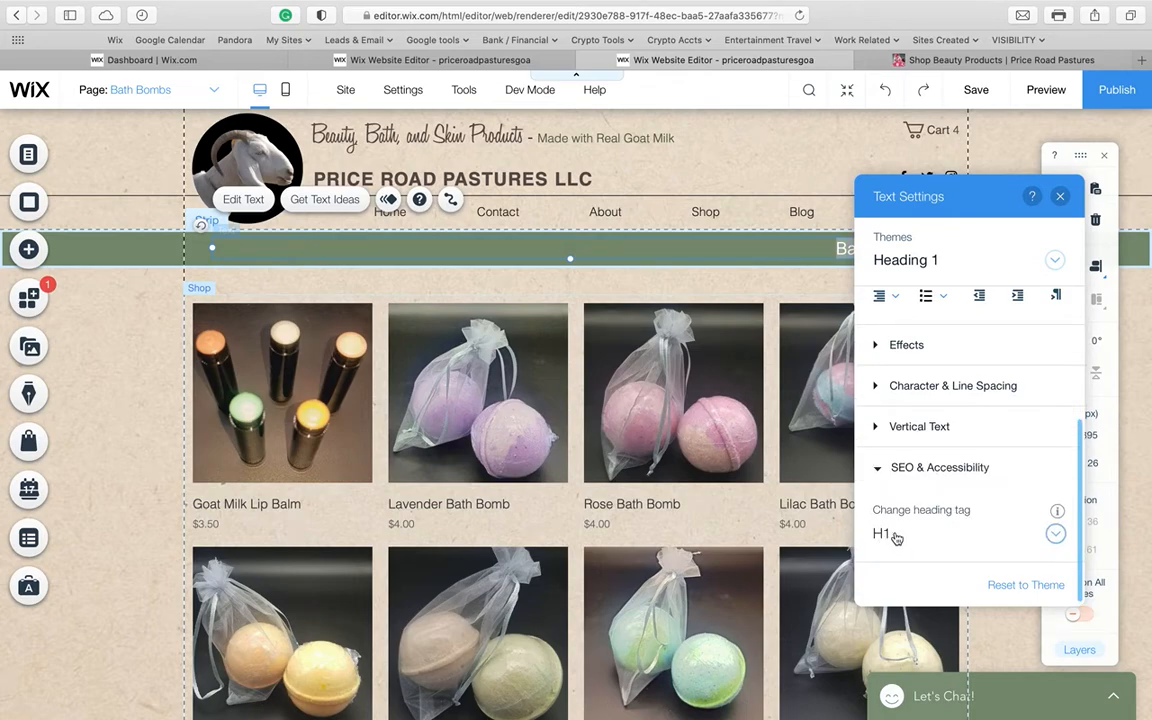
{"action": "scroll", "coordinate": [1068, 258], "scroll_direction": "up", "scroll_amount": 5}
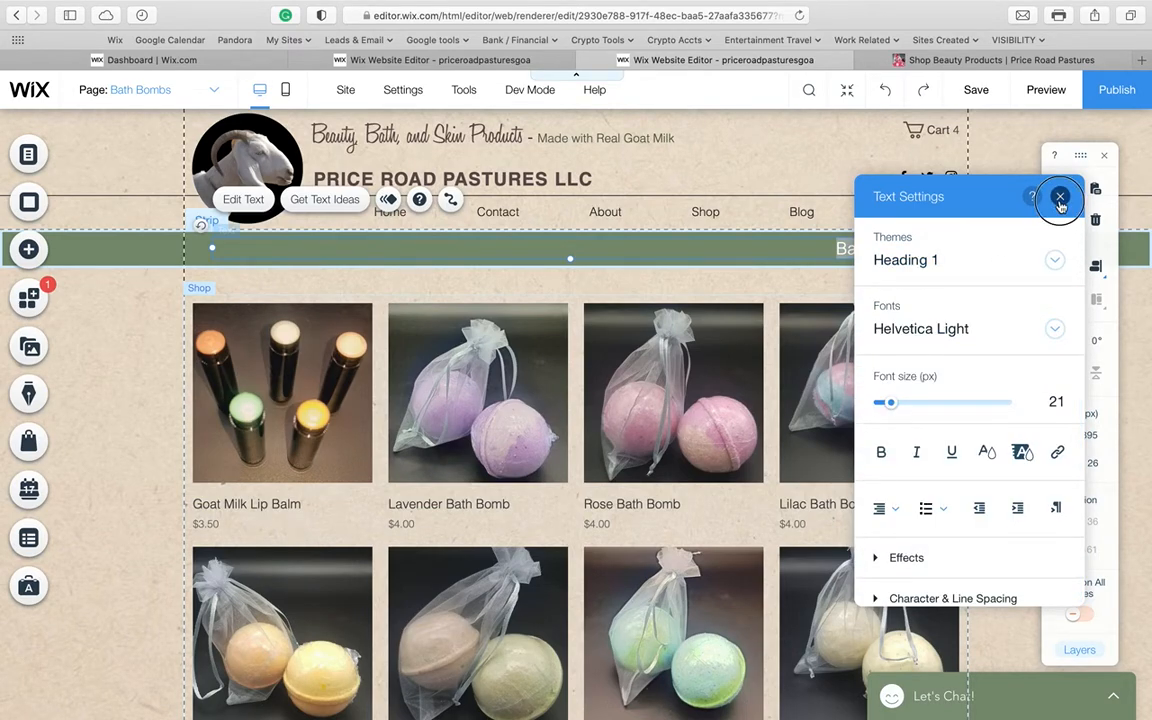
{"action": "left_click", "coordinate": [1060, 196]}
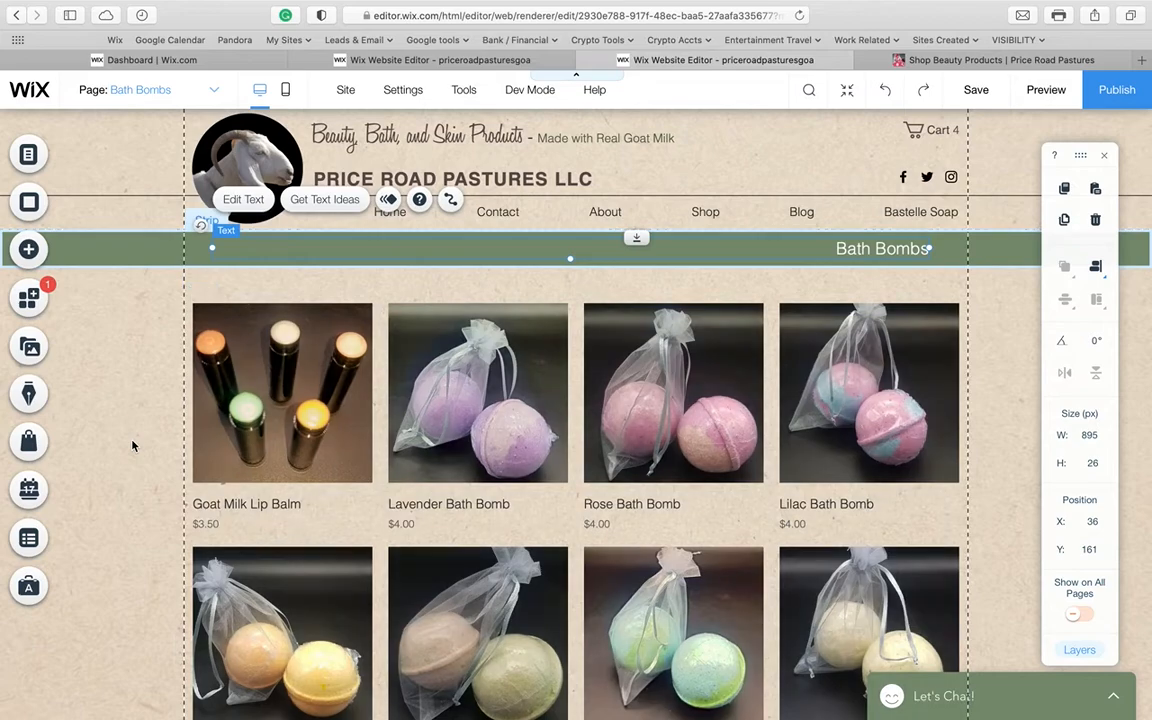
Copy the green title strip on the Bath Bombs page and save the site
{"action": "left_click", "coordinate": [172, 238]}
{"action": "left_click", "coordinate": [147, 231]}
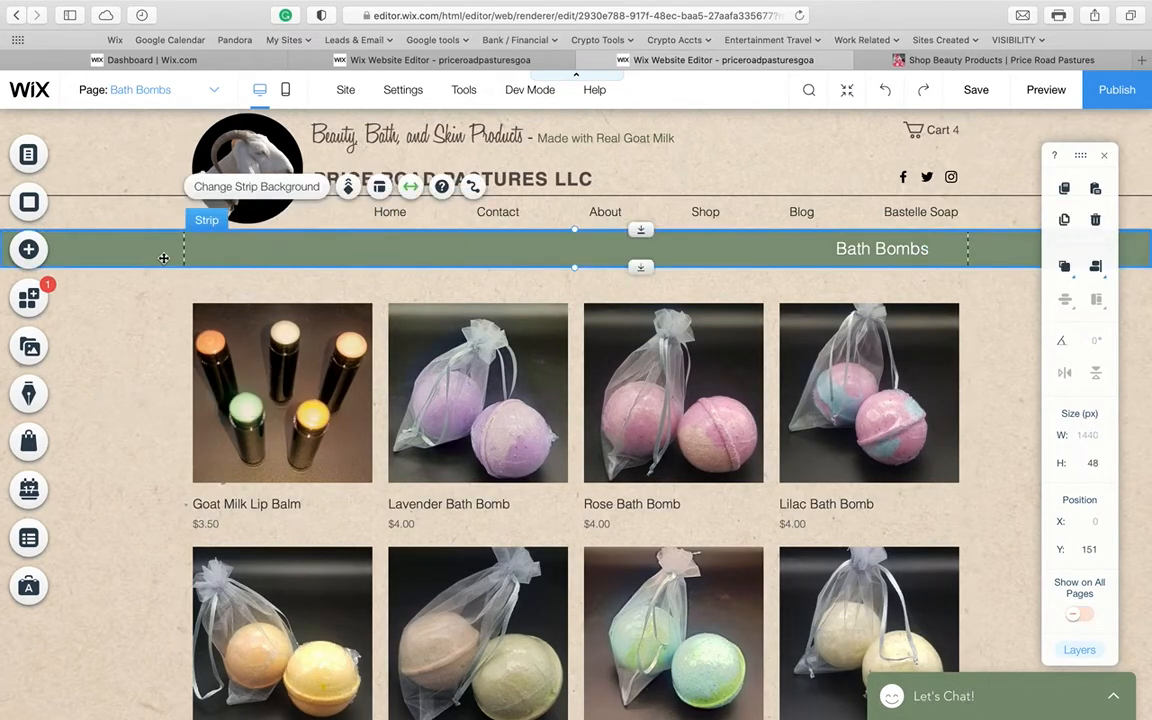
{"action": "left_click", "coordinate": [1068, 195]}
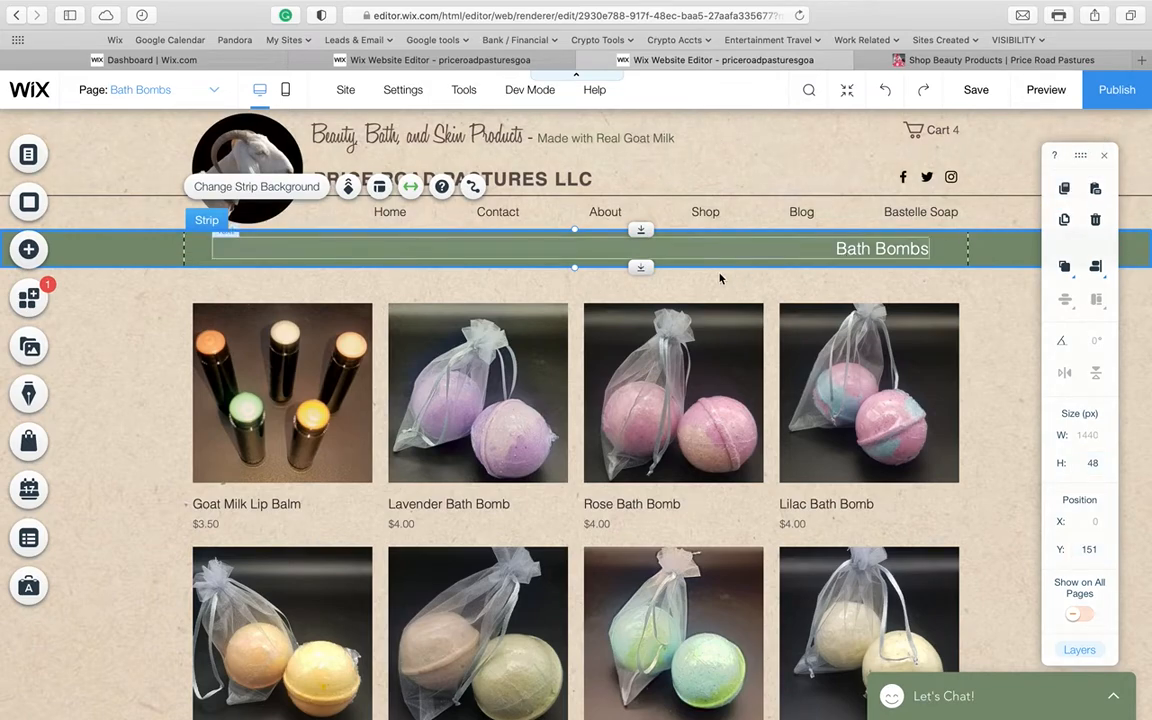
{"action": "key", "text": "super+s"}
Find the Bastelle Soap page among the site's pages and open it for editing
{"action": "left_click", "coordinate": [105, 89]}
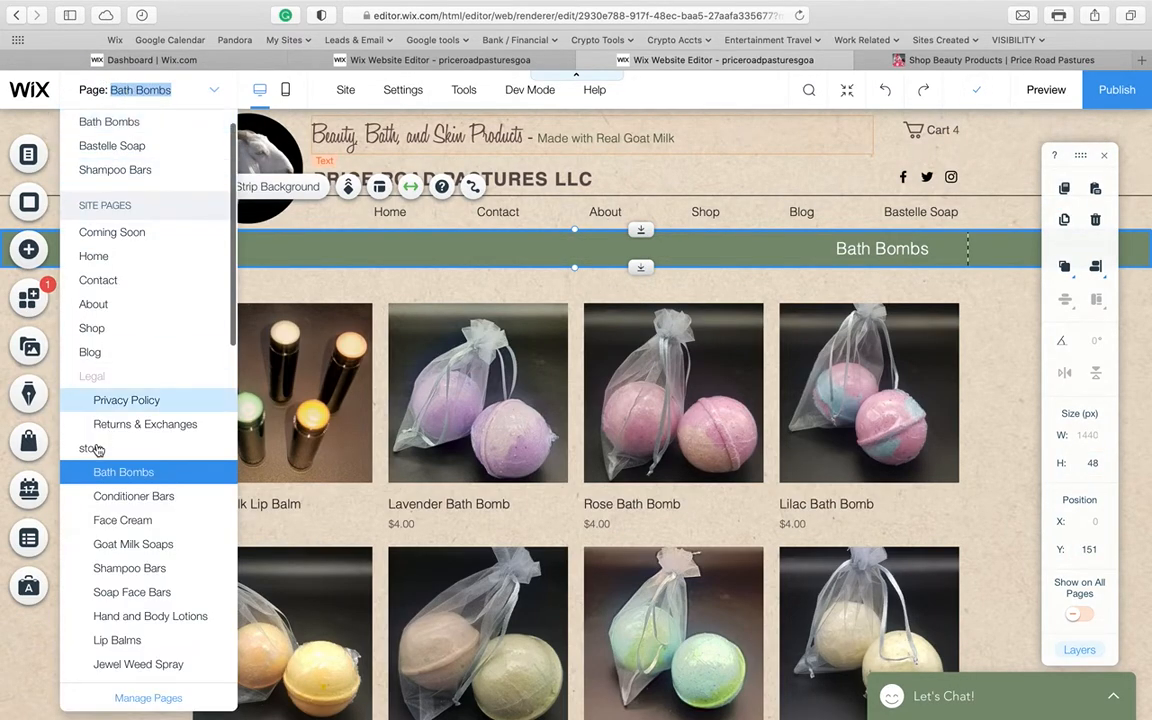
{"action": "scroll", "coordinate": [98, 450], "scroll_direction": "down", "scroll_amount": 3}
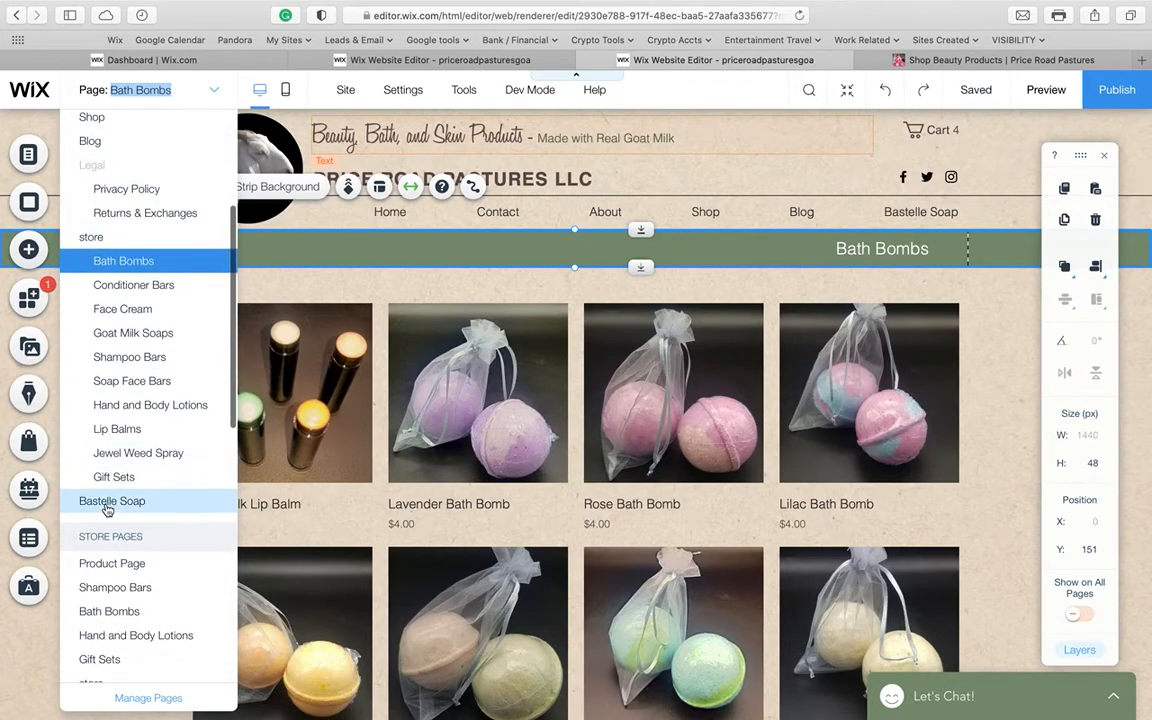
{"action": "scroll", "coordinate": [105, 509], "scroll_direction": "down", "scroll_amount": 5}
{"action": "scroll", "coordinate": [108, 509], "scroll_direction": "down", "scroll_amount": 5}
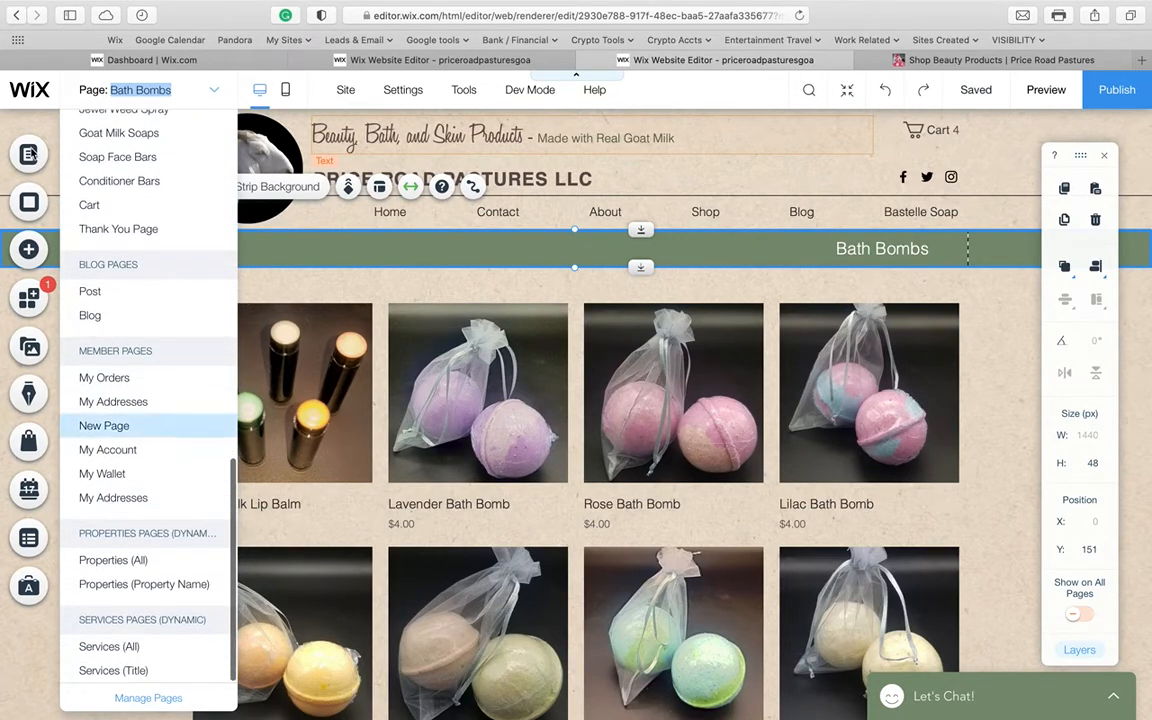
{"action": "left_click", "coordinate": [36, 157]}
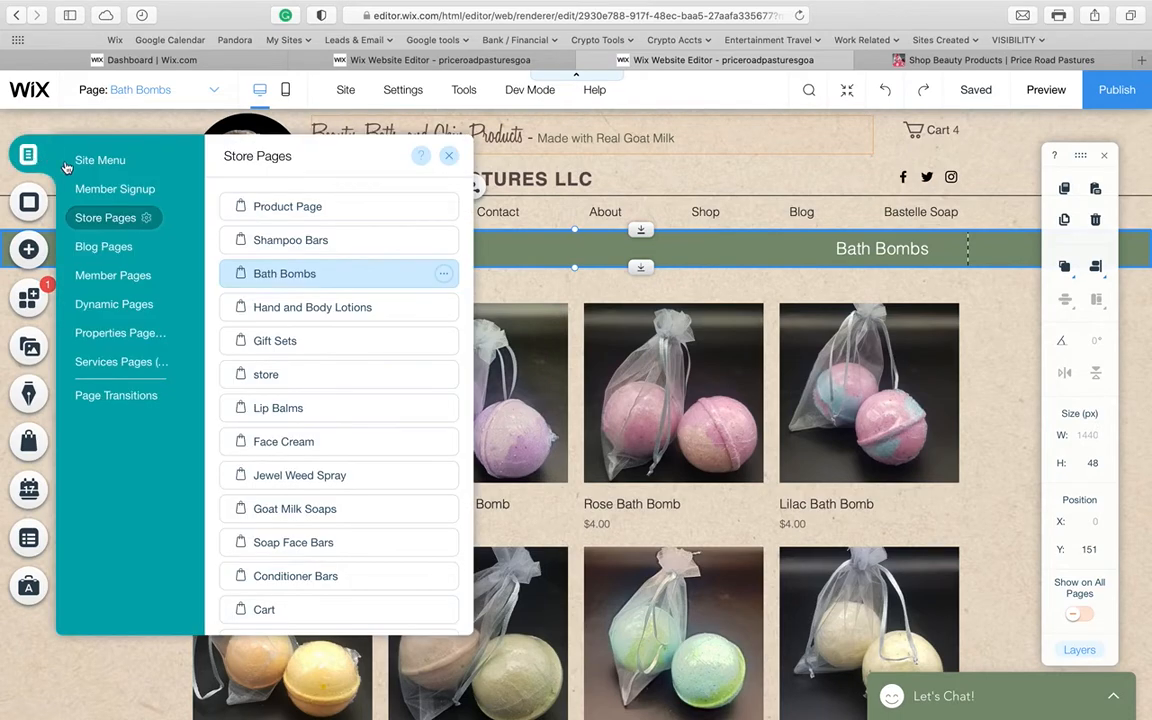
{"action": "scroll", "coordinate": [262, 318], "scroll_direction": "down", "scroll_amount": 1}
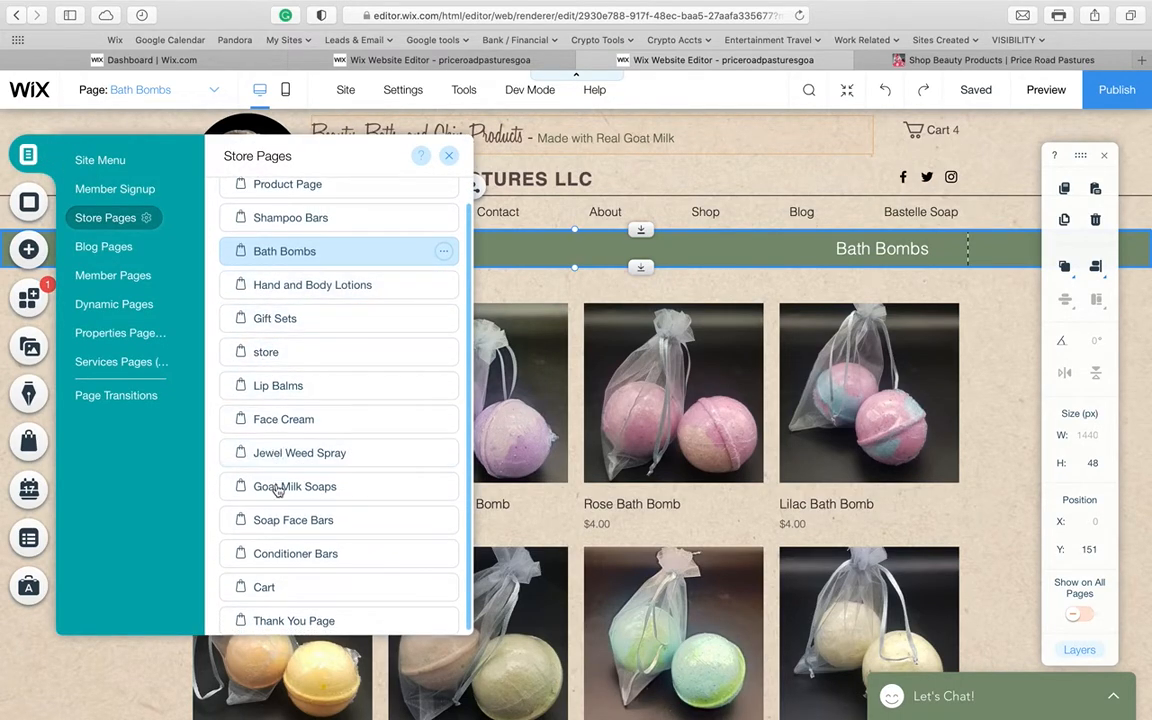
{"action": "scroll", "coordinate": [296, 390], "scroll_direction": "up", "scroll_amount": 1}
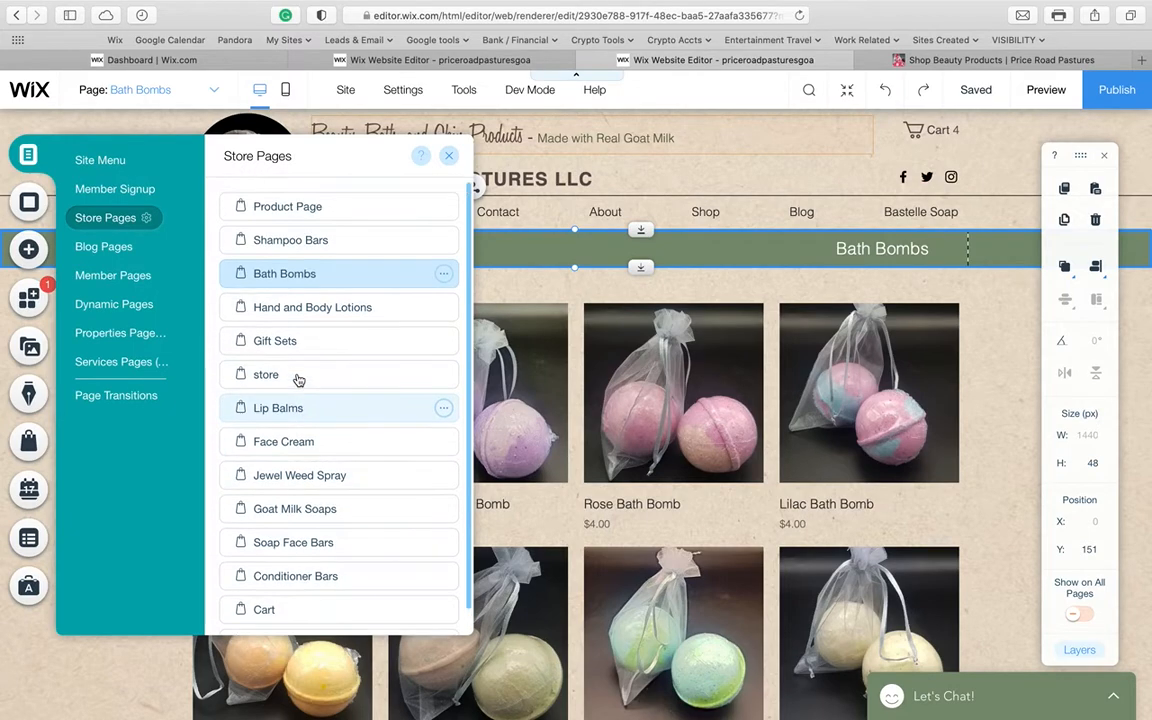
{"action": "left_click", "coordinate": [110, 162]}
{"action": "scroll", "coordinate": [298, 475], "scroll_direction": "down", "scroll_amount": 3}
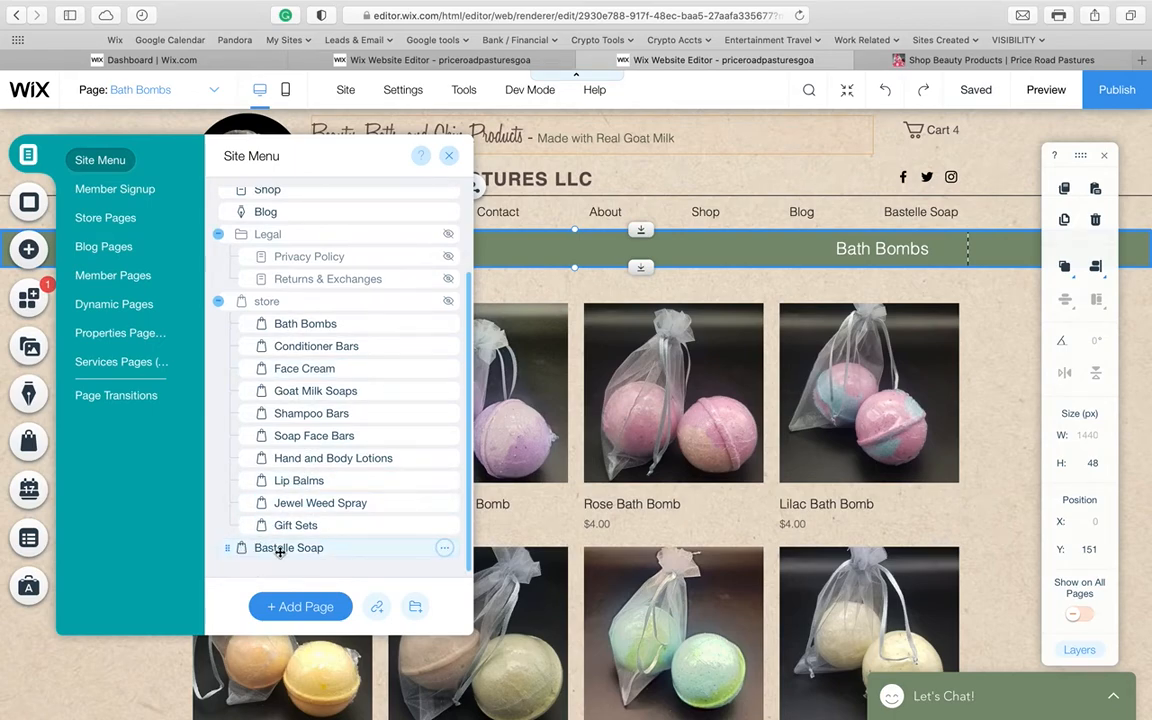
{"action": "left_click", "coordinate": [340, 547]}
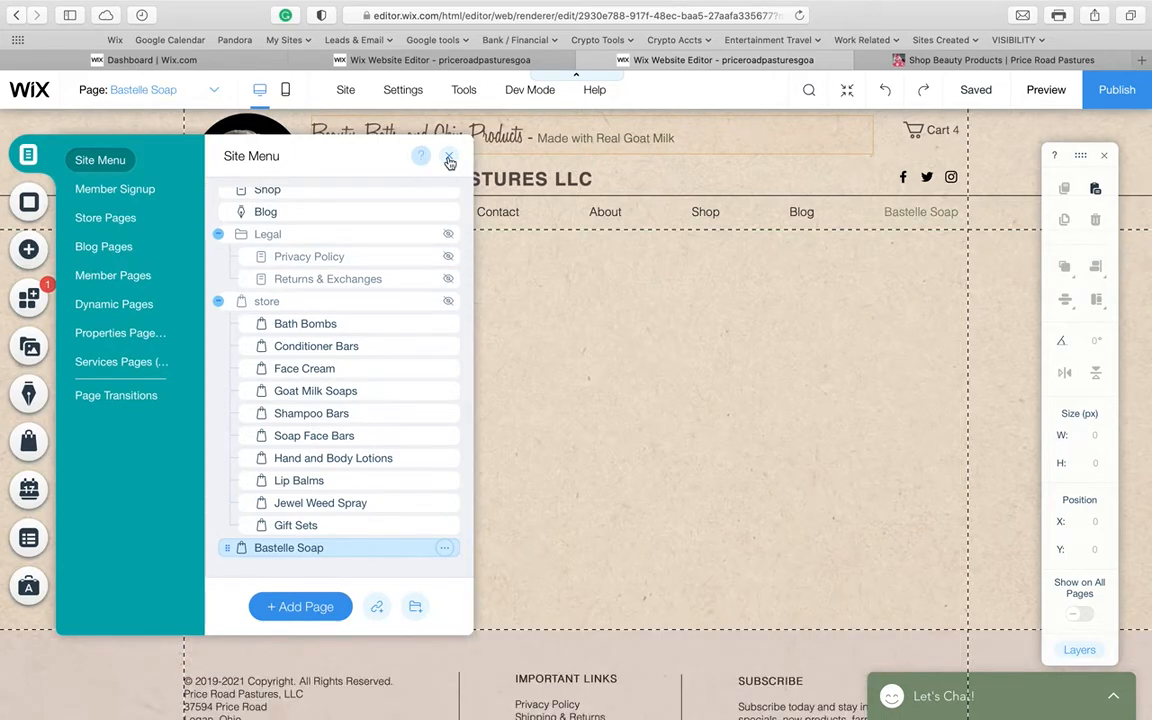
{"action": "left_click", "coordinate": [449, 162]}
Move the product gallery down the Bastelle Soap page to about Y 324, leaving room beneath the header
{"action": "left_click", "coordinate": [482, 400]}
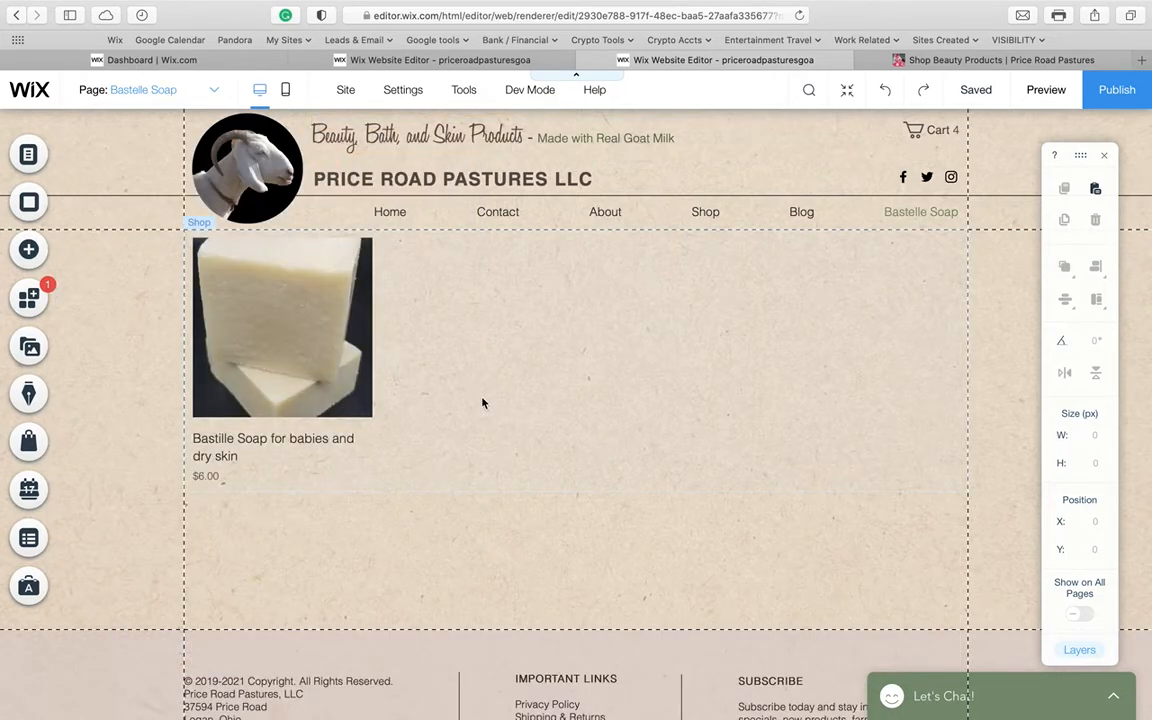
{"action": "left_click", "coordinate": [482, 403]}
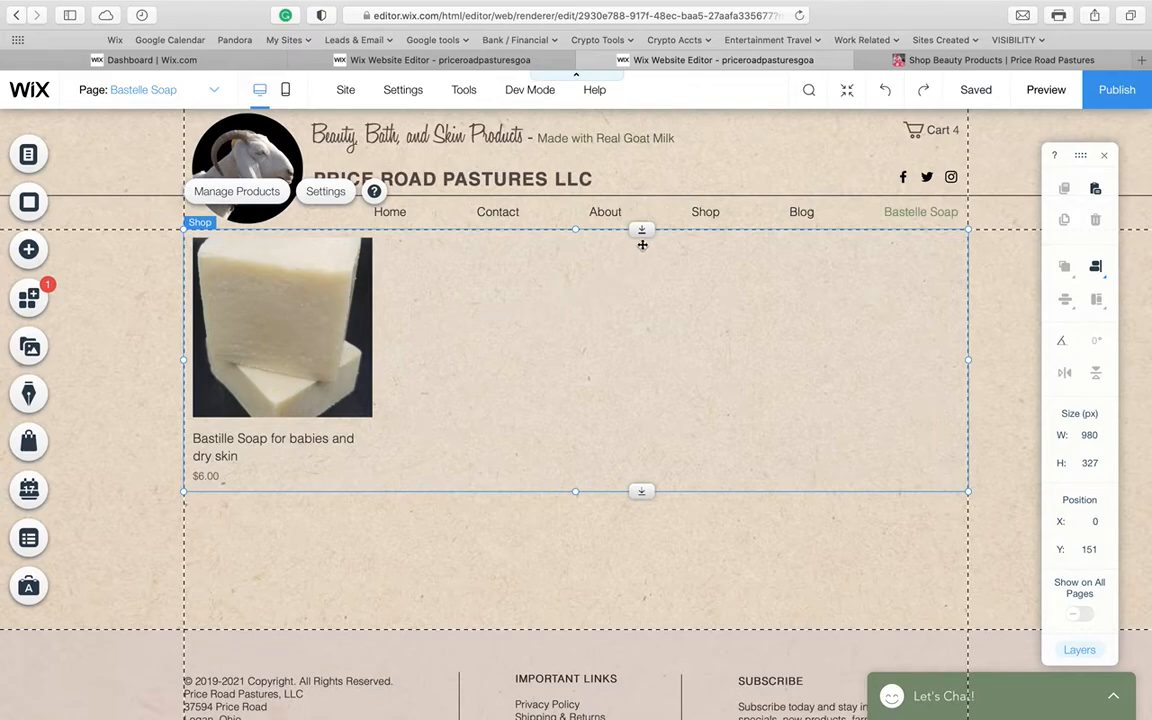
{"action": "left_click_drag", "start_coordinate": [637, 228], "coordinate": [642, 369]}
Paste the copied title strip onto the page and replace its title text with "Bastelle Soap"
{"action": "left_click", "coordinate": [663, 332]}
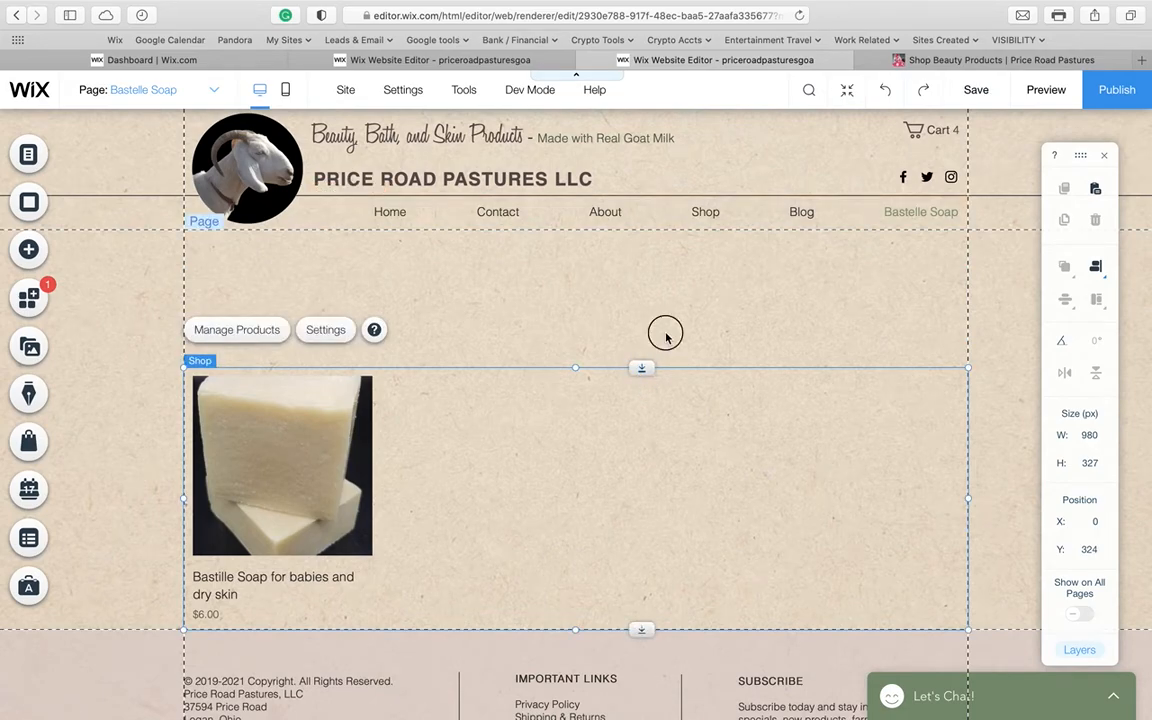
{"action": "left_click", "coordinate": [1095, 189]}
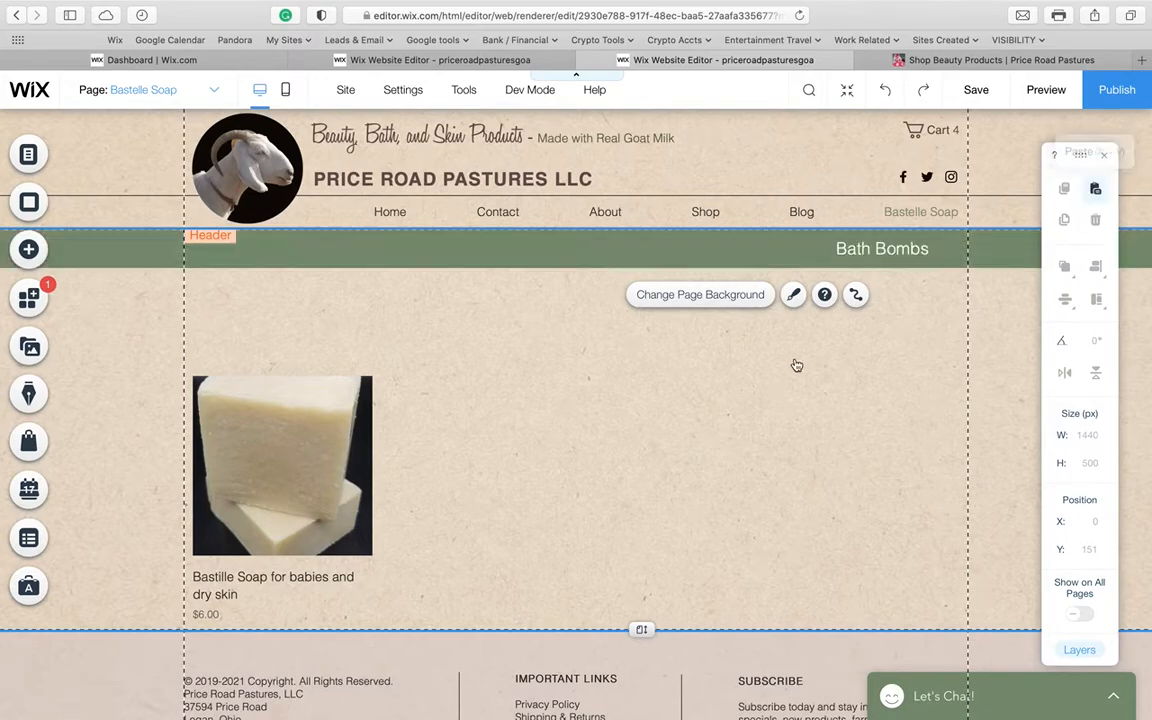
{"action": "left_click", "coordinate": [882, 248]}
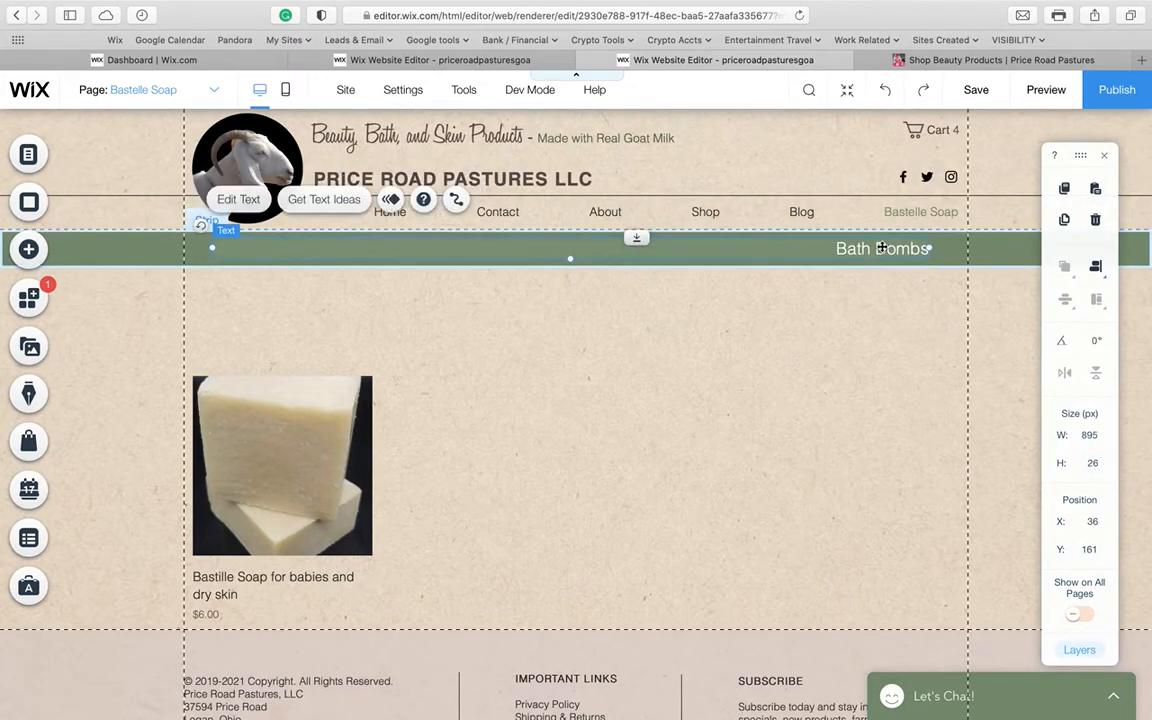
{"action": "left_click", "coordinate": [240, 204]}
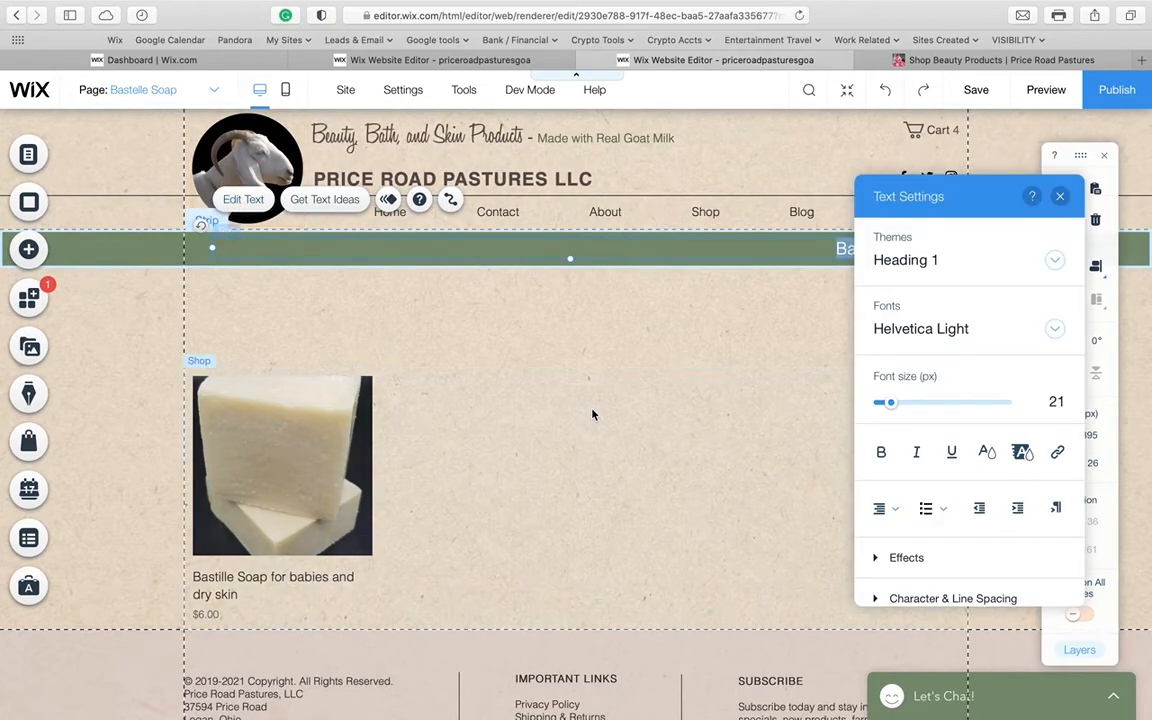
{"action": "key", "text": "super+v"}
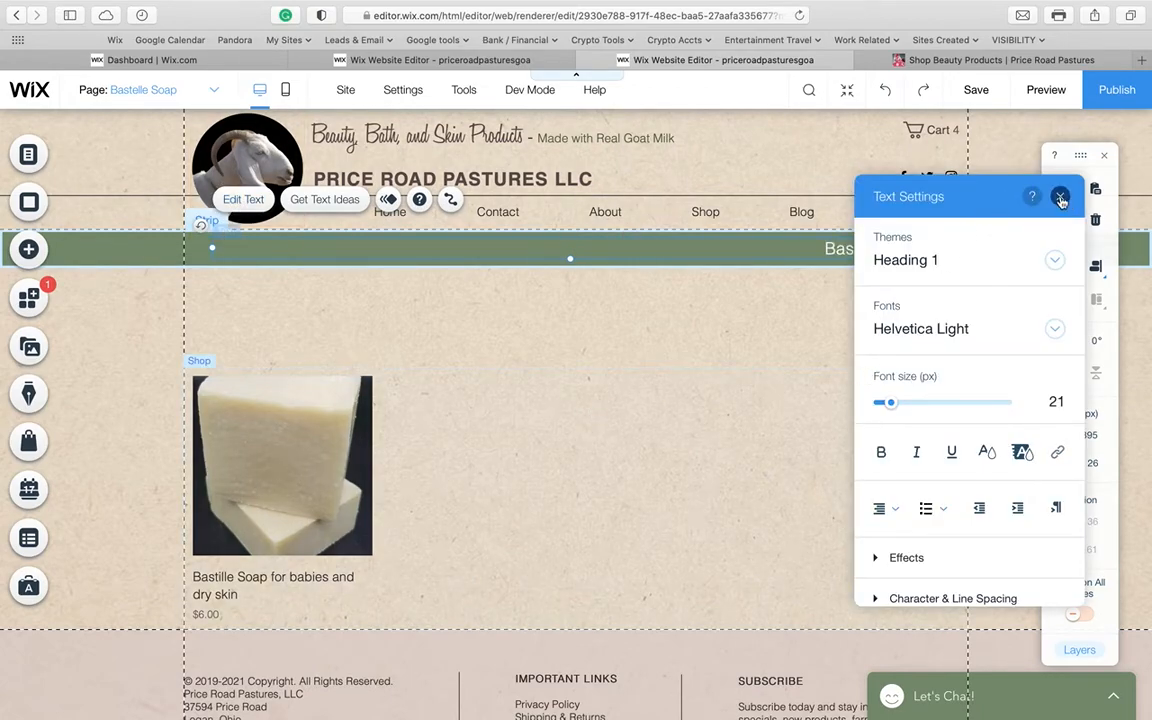
{"action": "key", "text": "Escape"}
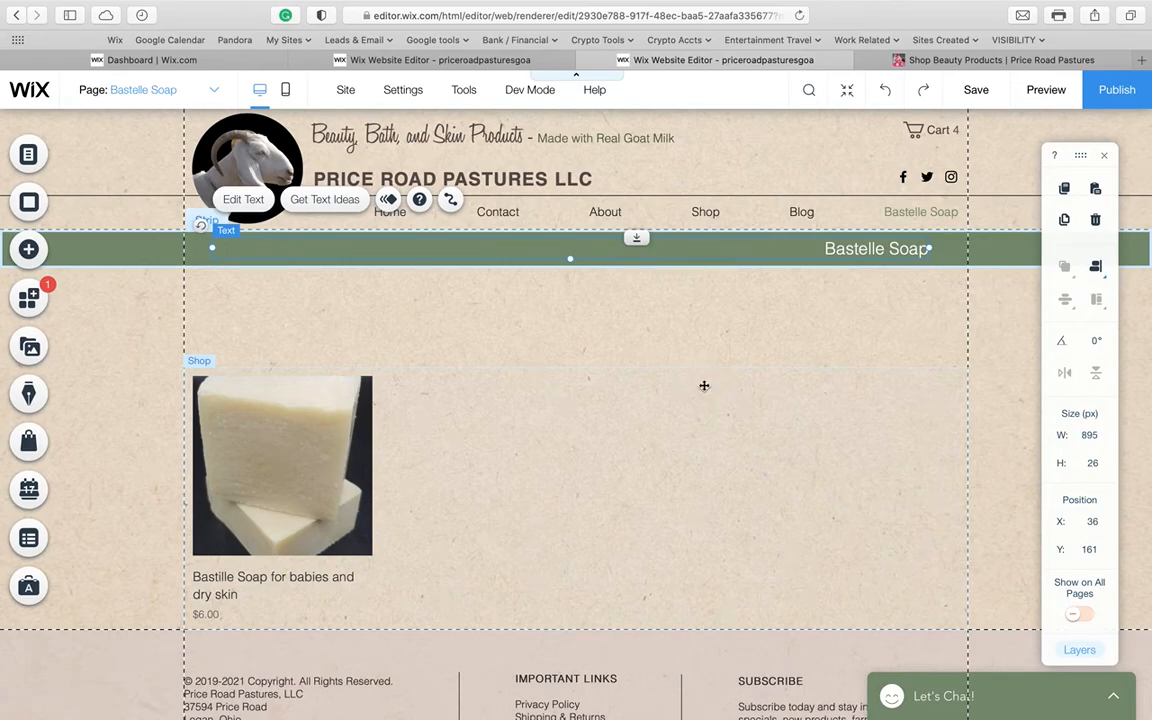
Move the product gallery up to about Y 232, just beneath the title strip, and save the site
{"action": "left_click", "coordinate": [704, 390]}
{"action": "left_click_drag", "start_coordinate": [645, 369], "coordinate": [643, 297]}
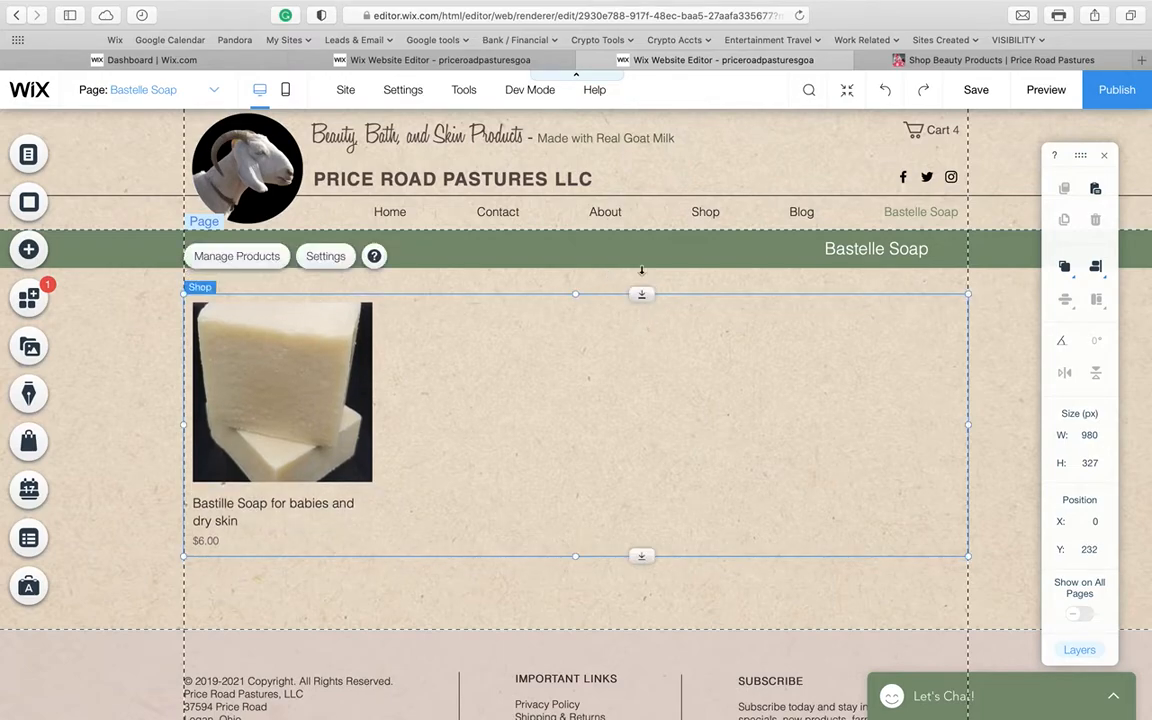
{"action": "left_click", "coordinate": [530, 560]}
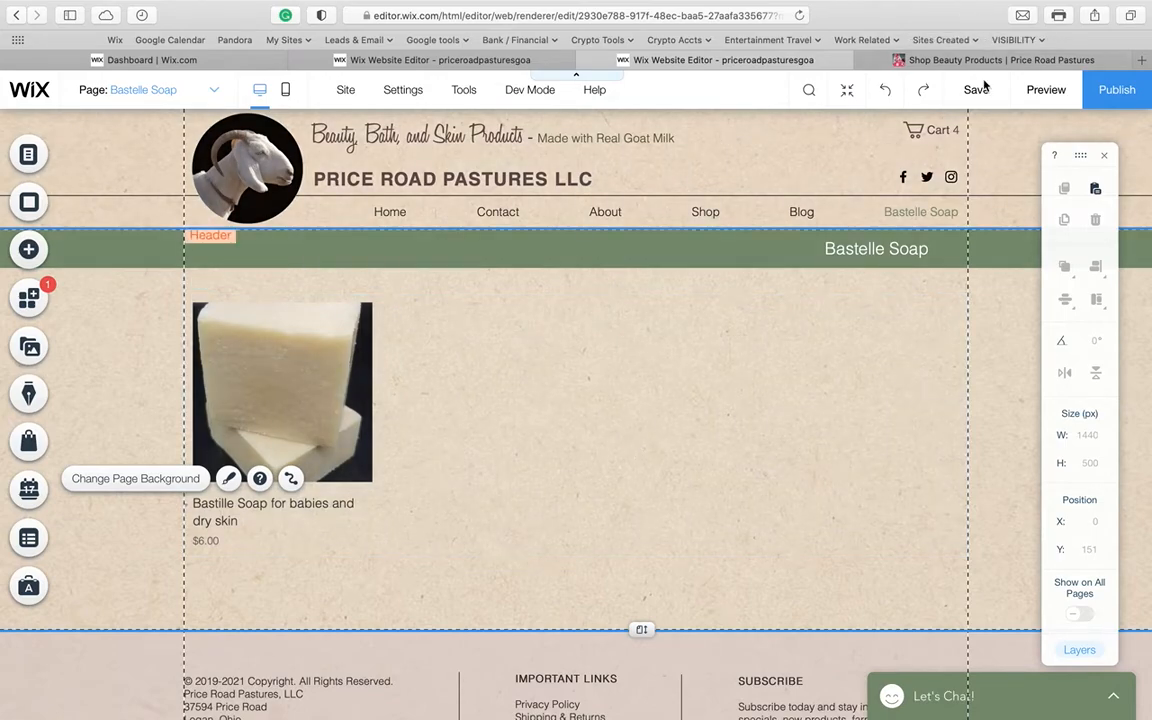
{"action": "mouse_move", "coordinate": [980, 92]}
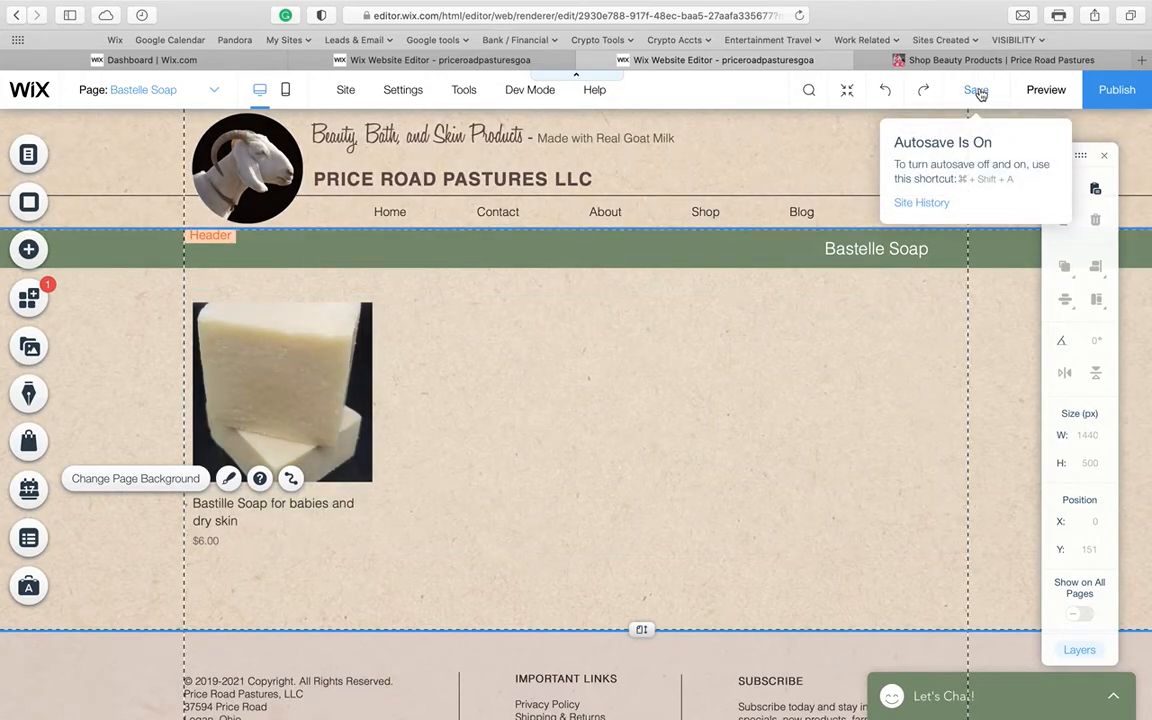
{"action": "left_click", "coordinate": [980, 92]}
{"action": "mouse_move", "coordinate": [1127, 94]}
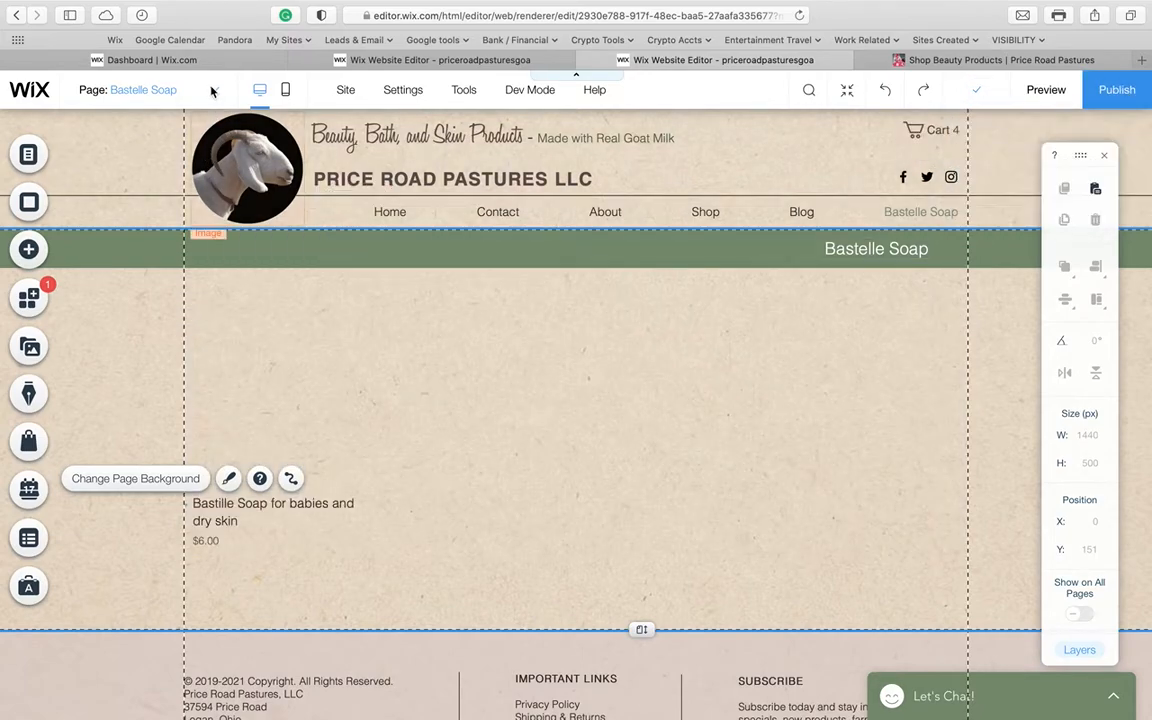
Open the Shop page for editing and bring its product category cards into view
{"action": "left_click", "coordinate": [211, 89]}
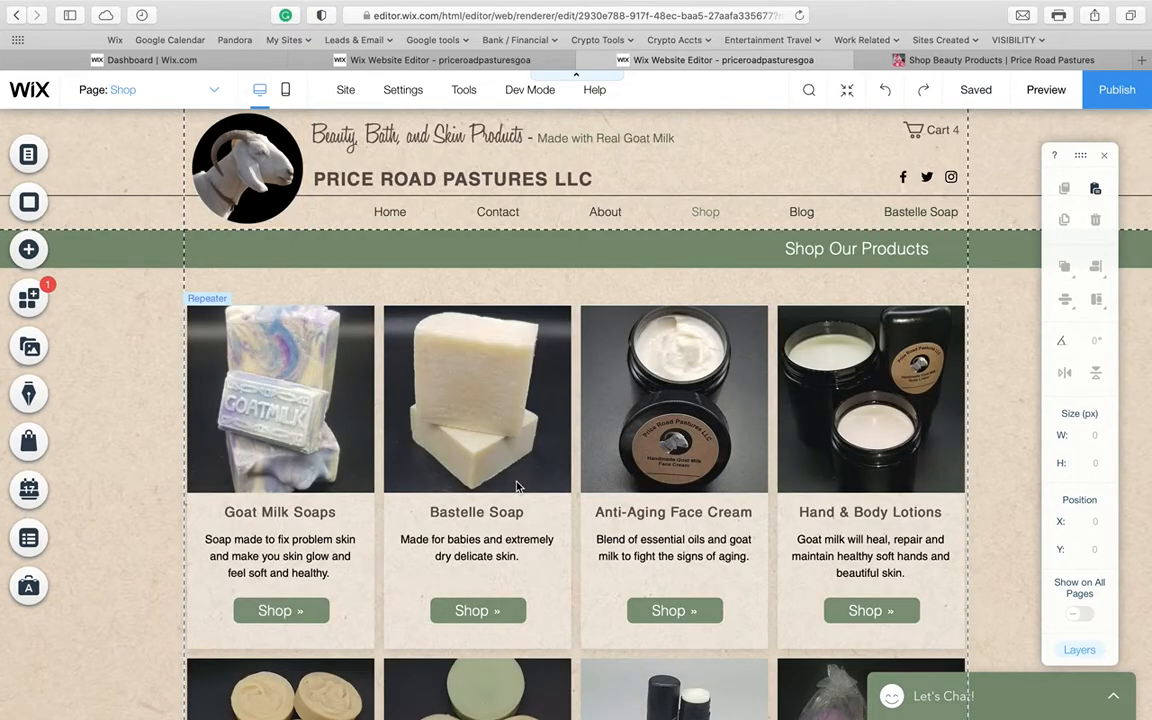
{"action": "scroll", "coordinate": [517, 487], "scroll_direction": "down", "scroll_amount": 2}
{"action": "scroll", "coordinate": [517, 487], "scroll_direction": "down", "scroll_amount": 2}
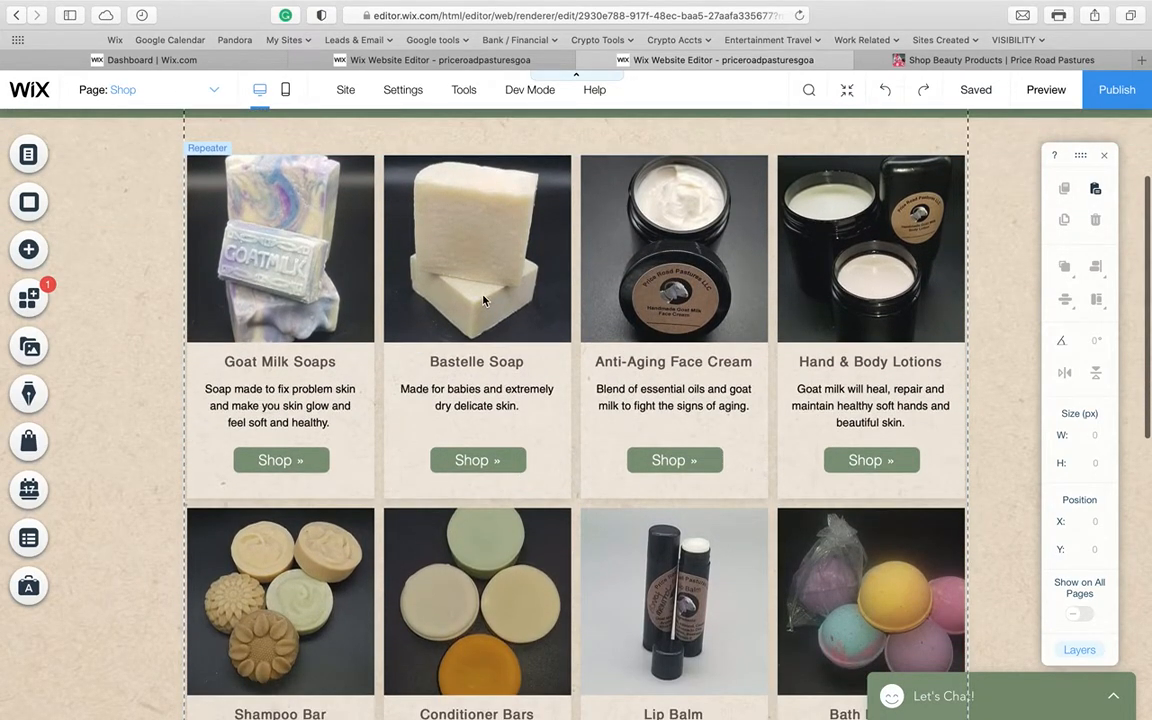
Link the Shop button on the Bastelle Soap card to the Bastelle Soap page, opening in the current window
{"action": "left_click", "coordinate": [480, 461]}
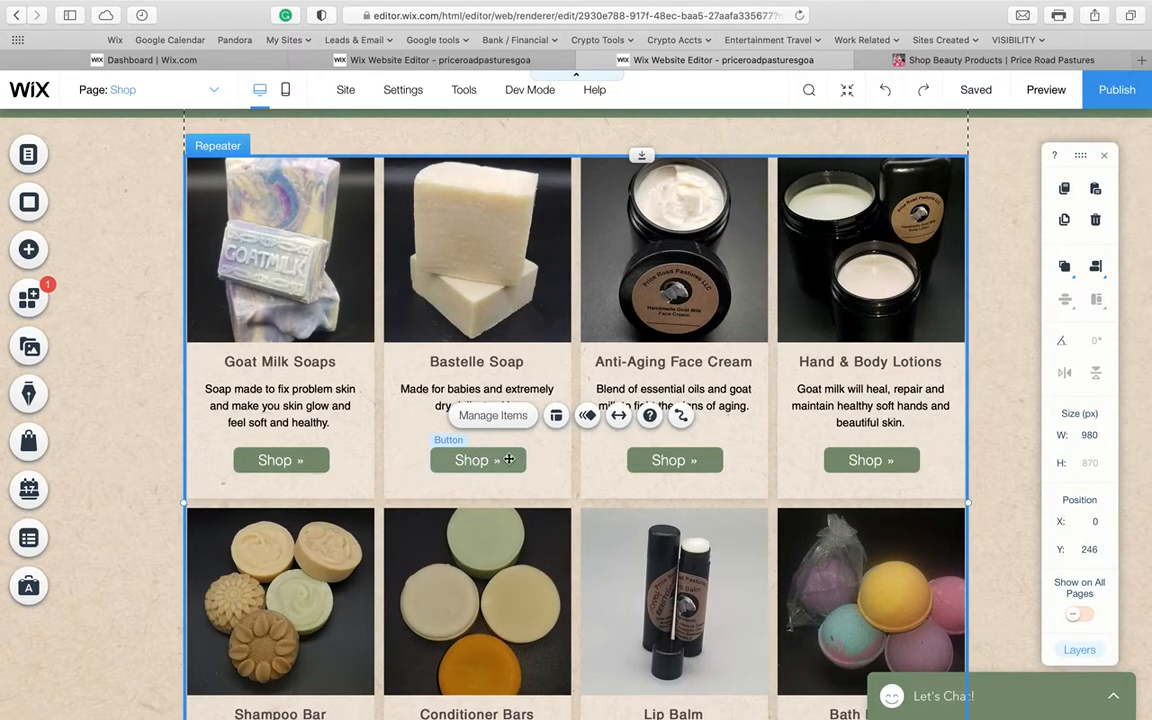
{"action": "left_click", "coordinate": [478, 462]}
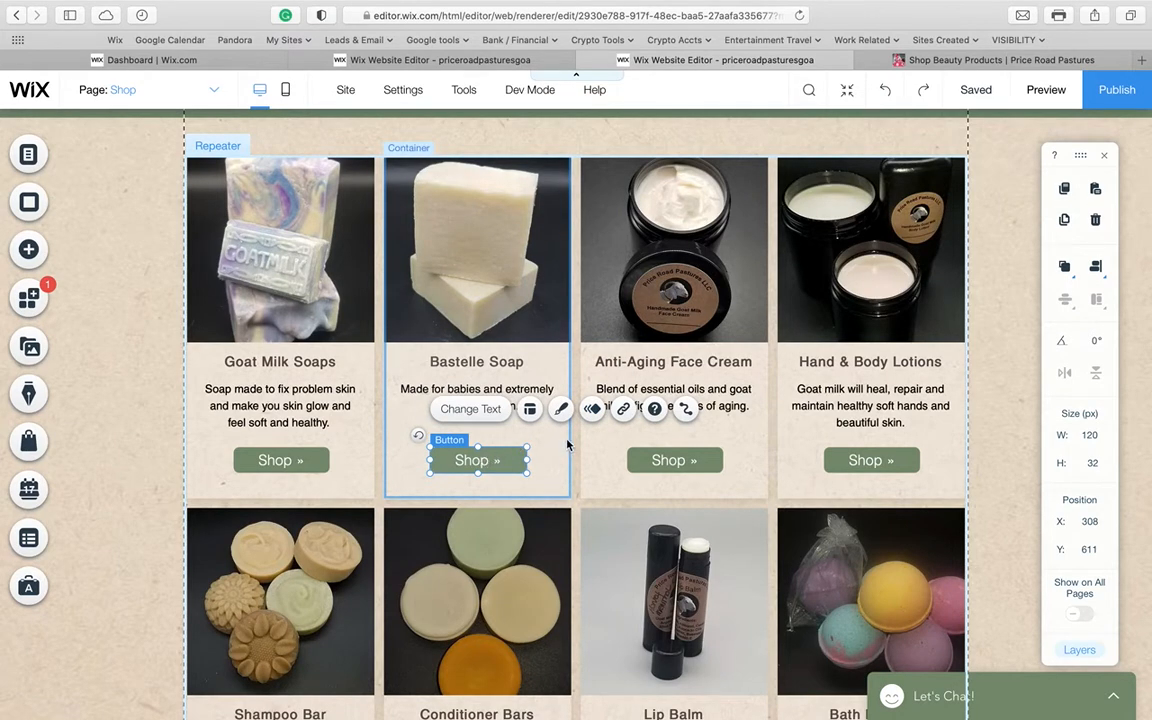
{"action": "left_click", "coordinate": [623, 410]}
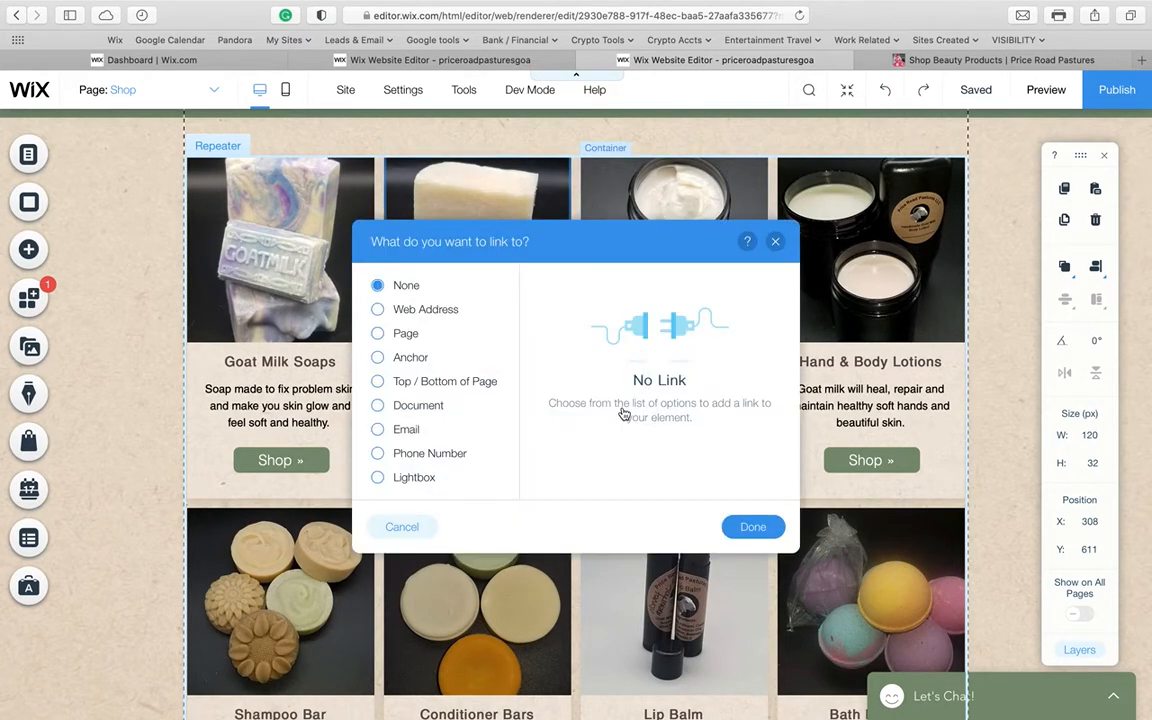
{"action": "left_click", "coordinate": [377, 335]}
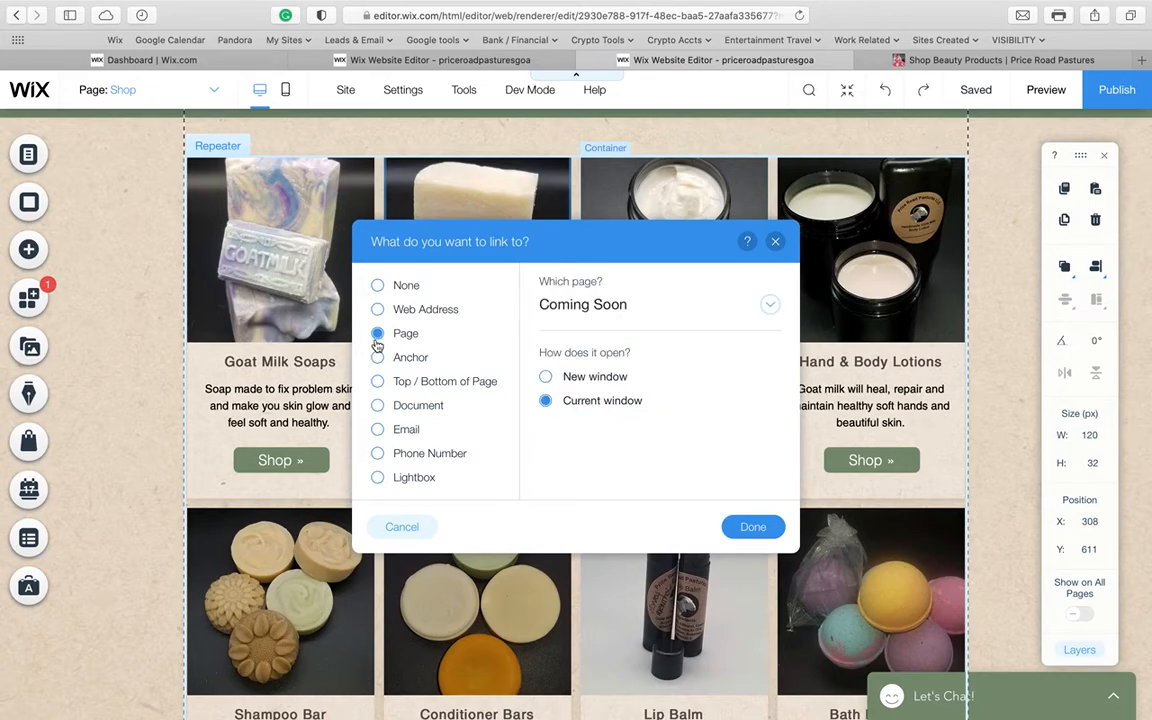
{"action": "left_click", "coordinate": [571, 304]}
{"action": "scroll", "coordinate": [594, 404], "scroll_direction": "down", "scroll_amount": 6}
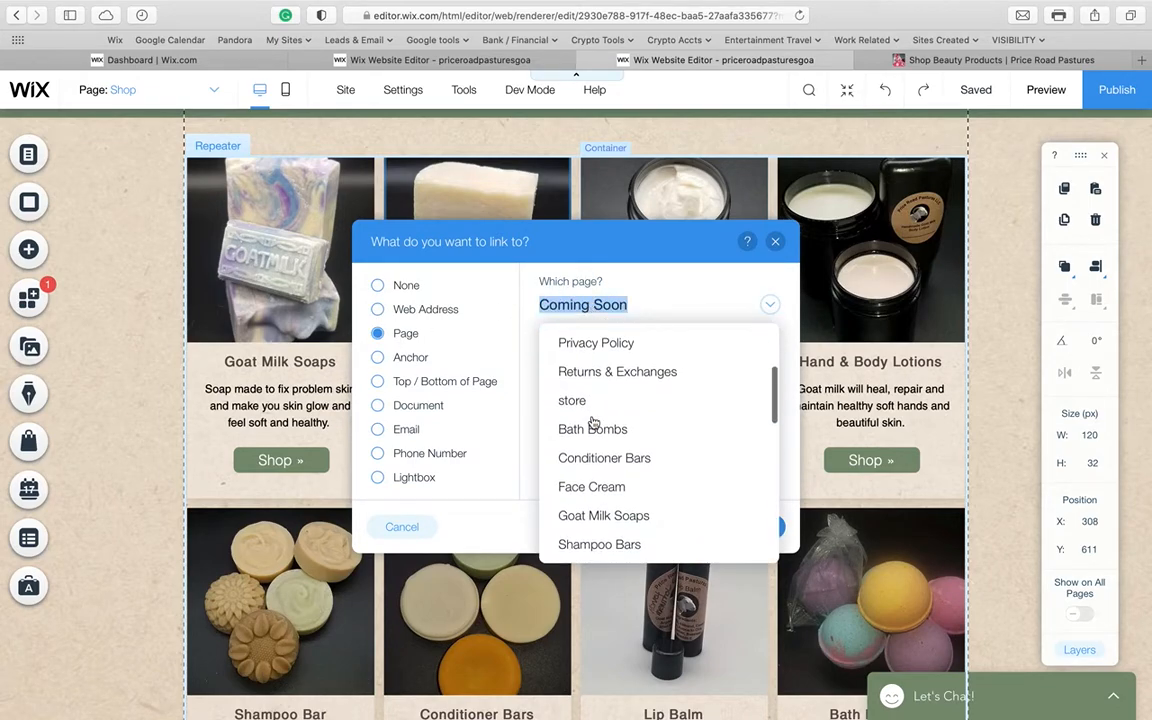
{"action": "scroll", "coordinate": [594, 421], "scroll_direction": "down", "scroll_amount": 5}
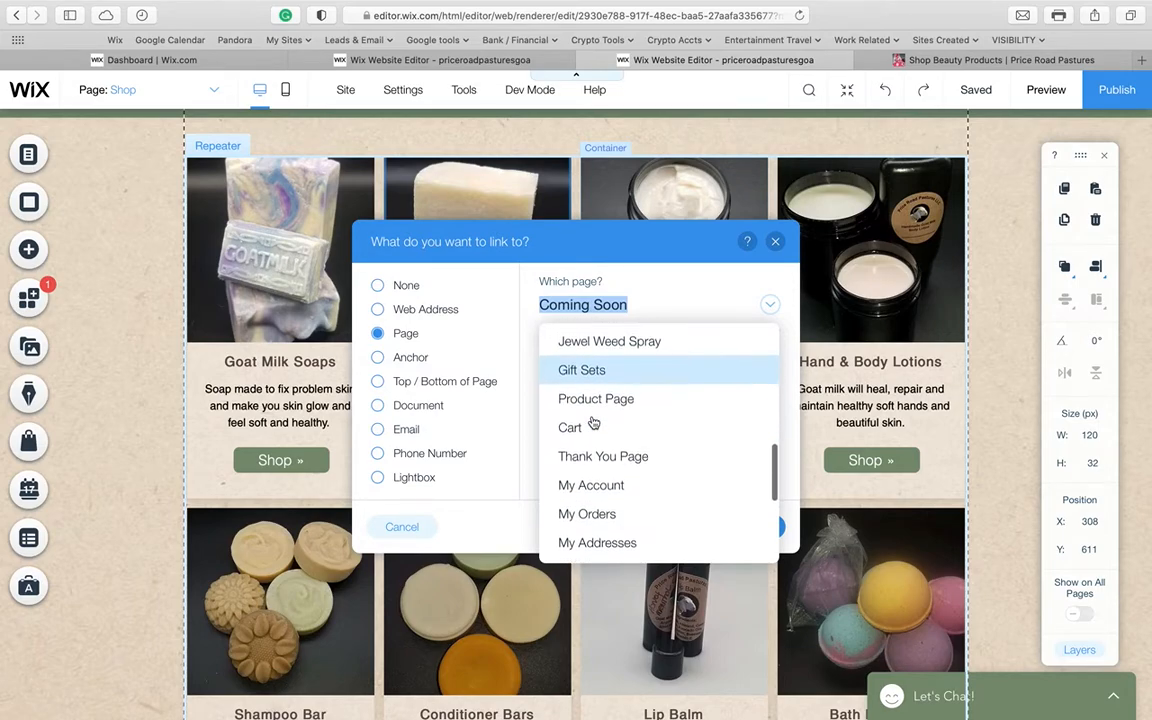
{"action": "scroll", "coordinate": [593, 425], "scroll_direction": "down", "scroll_amount": 4}
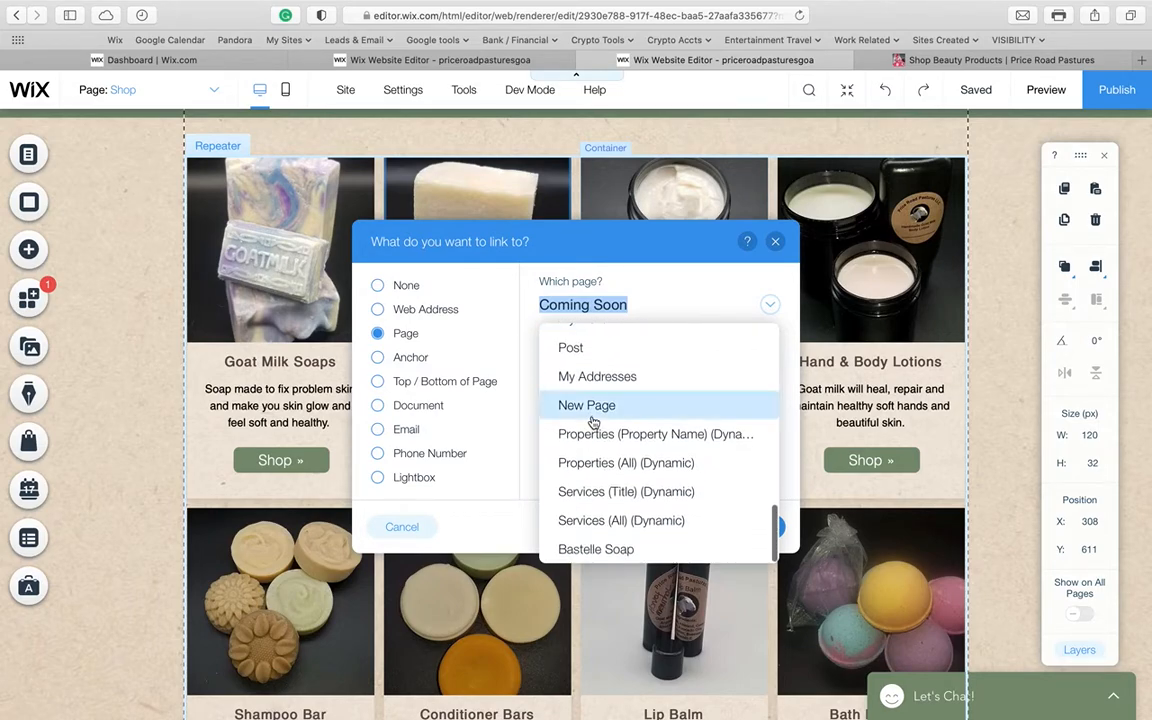
{"action": "left_click", "coordinate": [630, 557]}
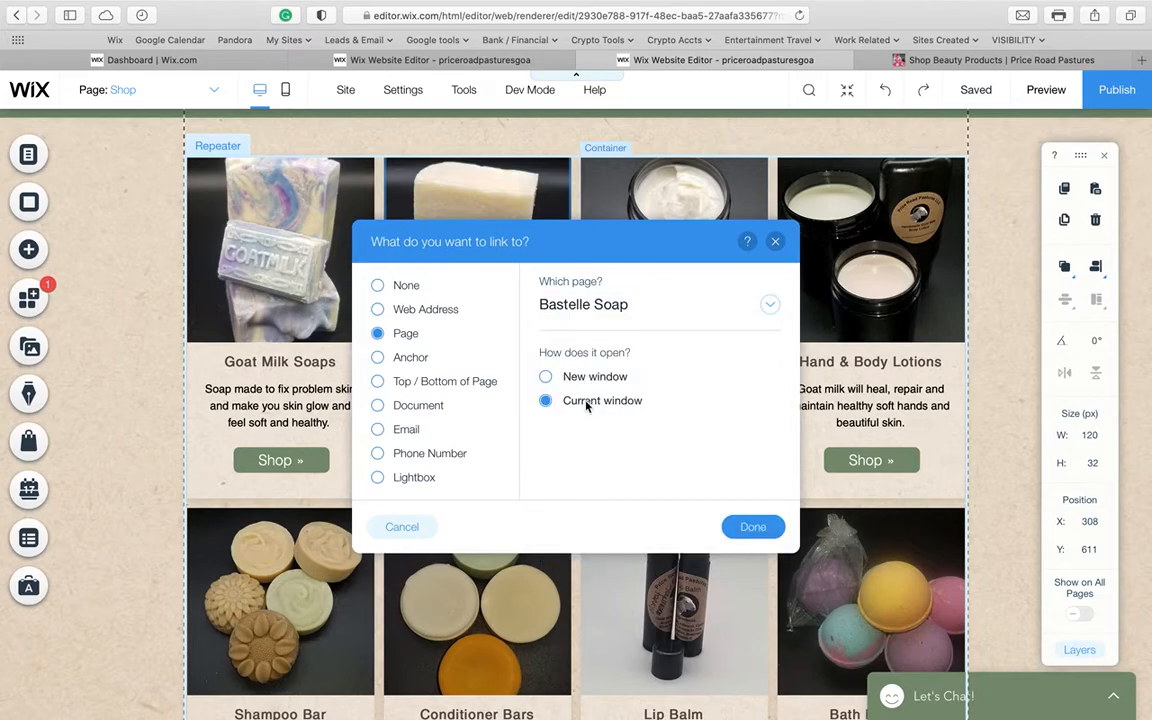
{"action": "left_click", "coordinate": [752, 528]}
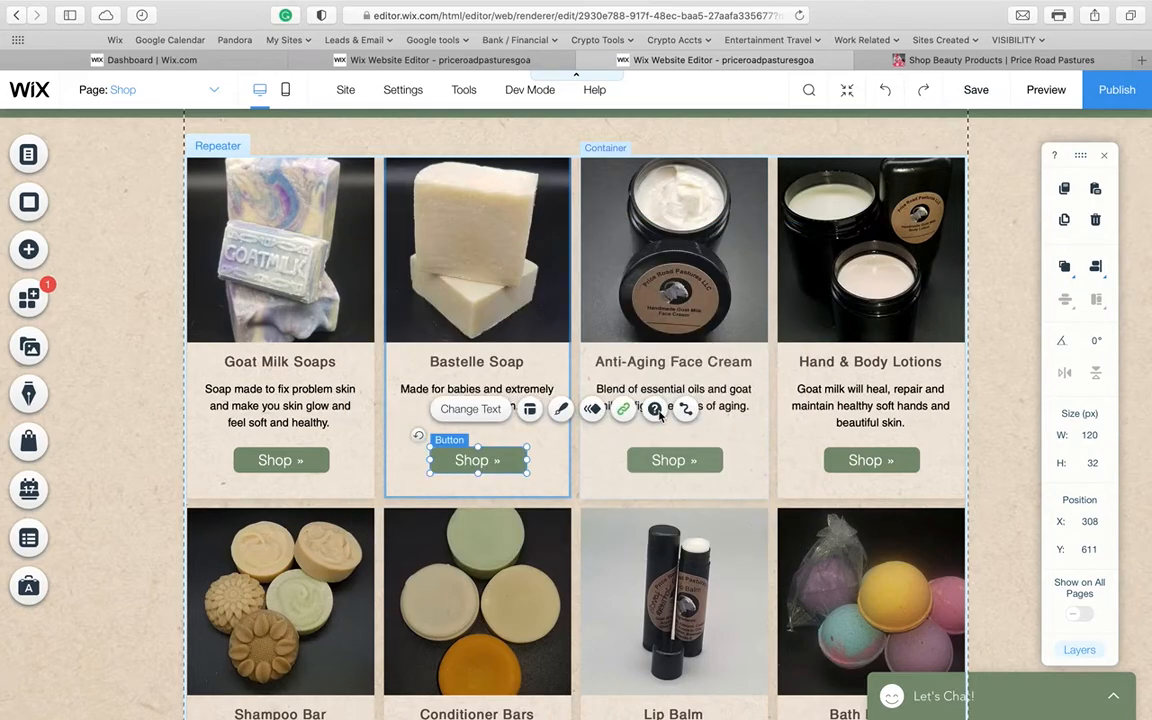
Link the Bastelle Soap card's image to the Bastelle Soap page, opening in the current window
{"action": "left_click", "coordinate": [476, 283]}
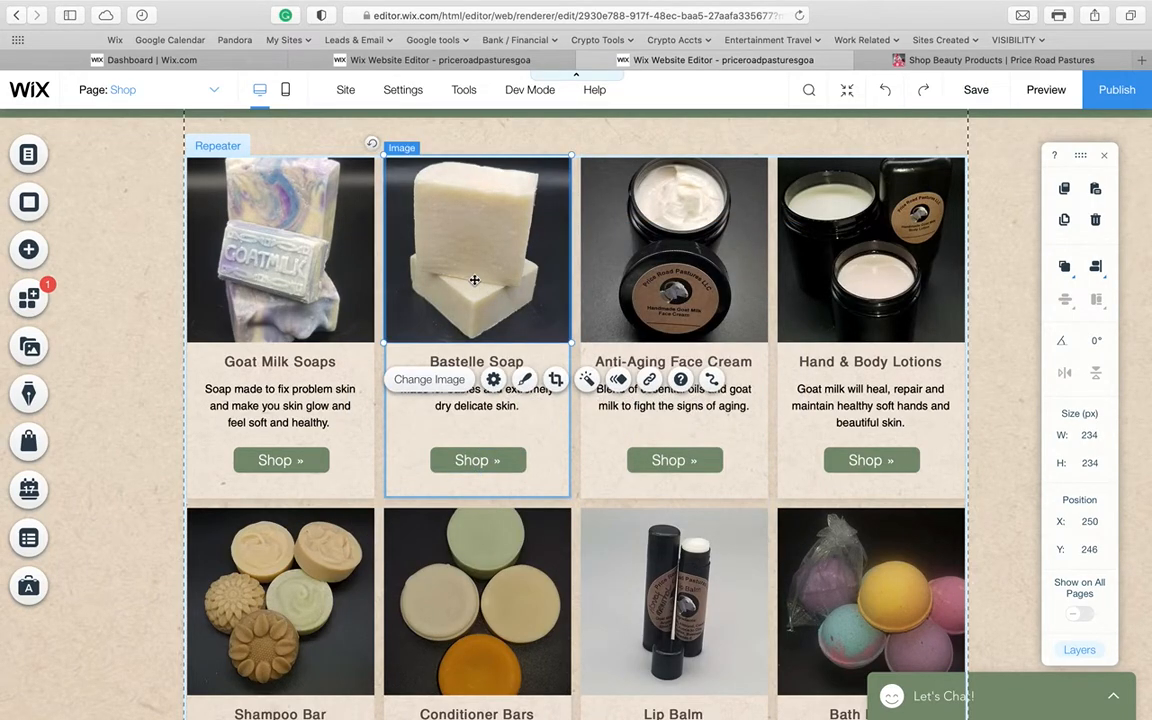
{"action": "left_click", "coordinate": [289, 308]}
{"action": "left_click", "coordinate": [510, 285]}
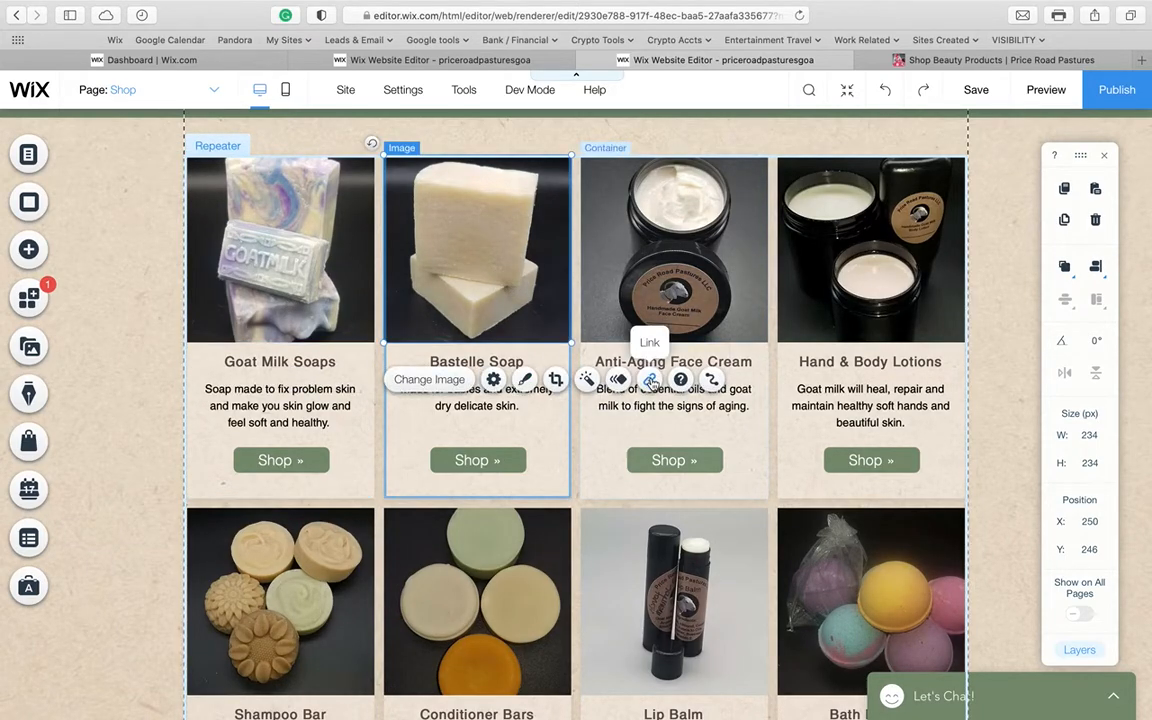
{"action": "left_click", "coordinate": [650, 381]}
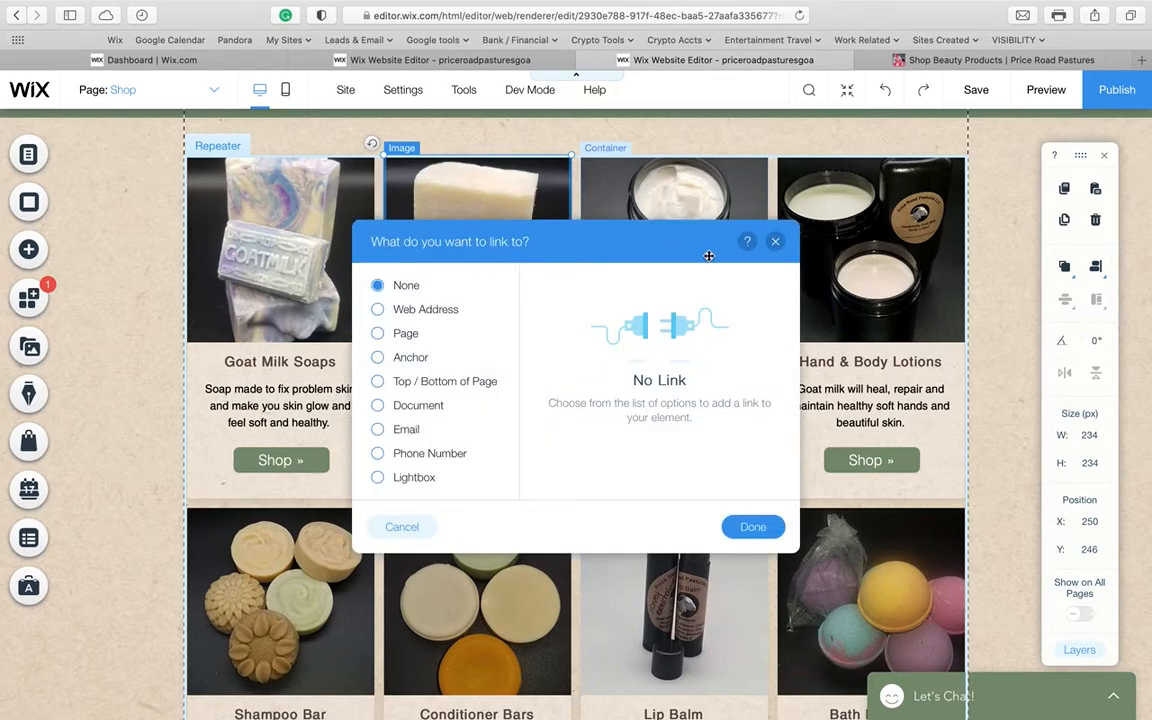
{"action": "left_click", "coordinate": [378, 336]}
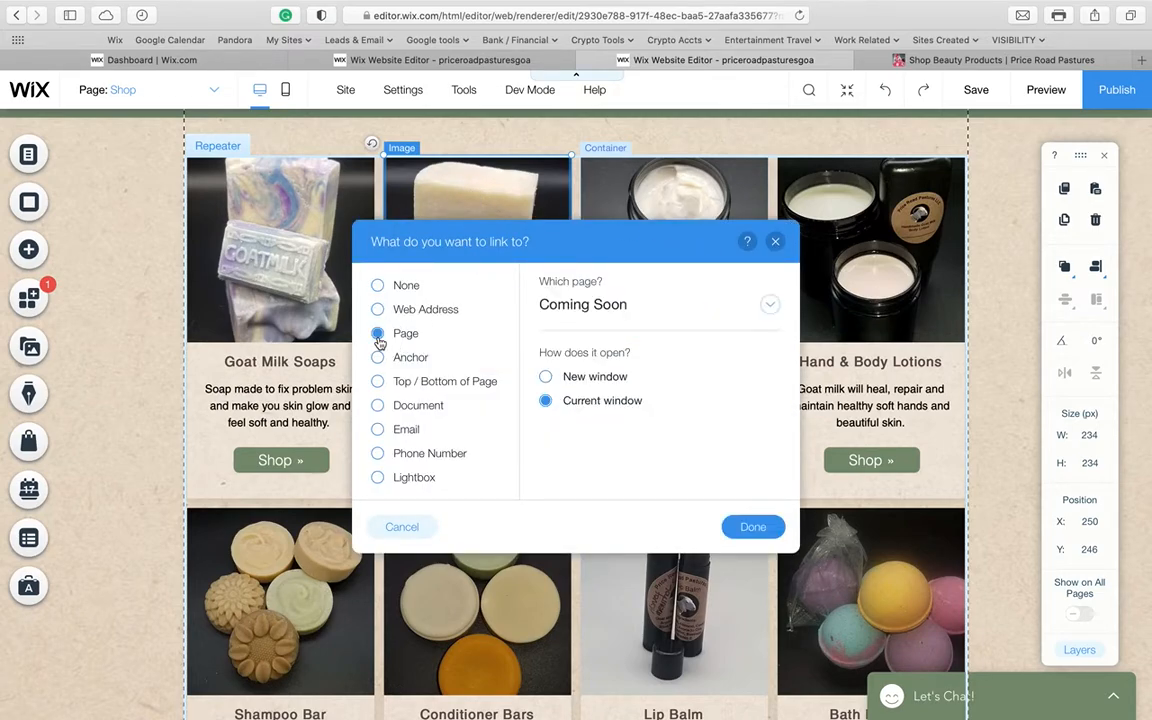
{"action": "left_click", "coordinate": [591, 312]}
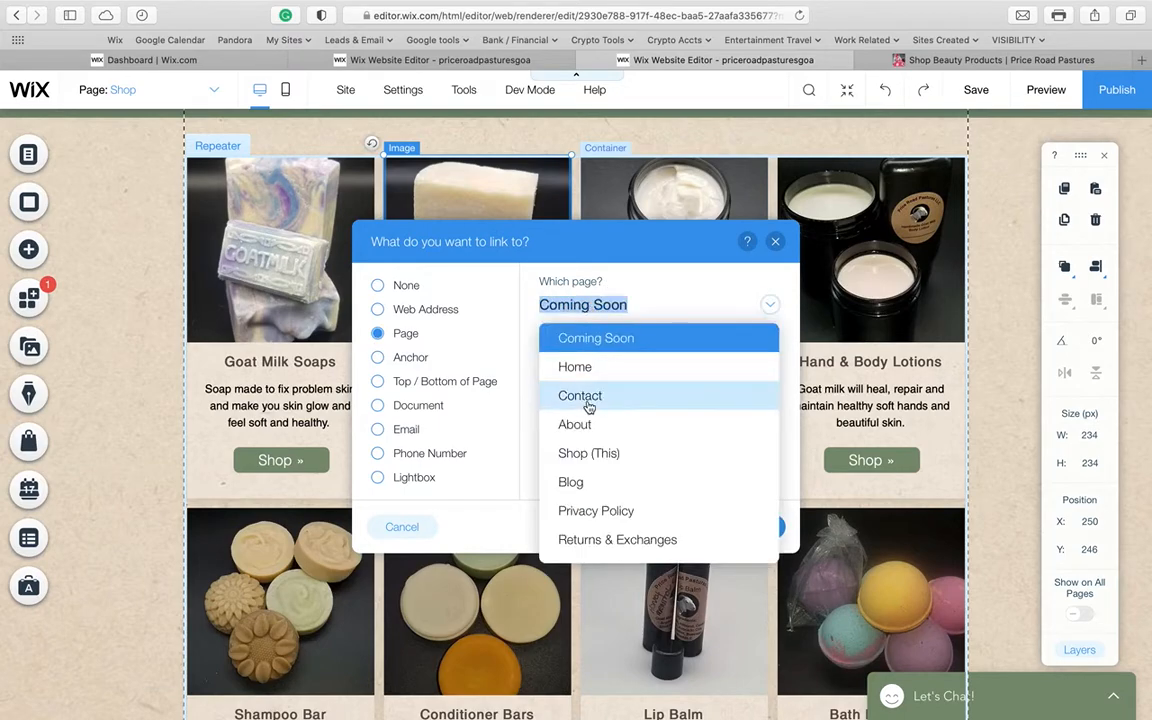
{"action": "scroll", "coordinate": [589, 406], "scroll_direction": "down", "scroll_amount": 5}
{"action": "left_click", "coordinate": [594, 550]}
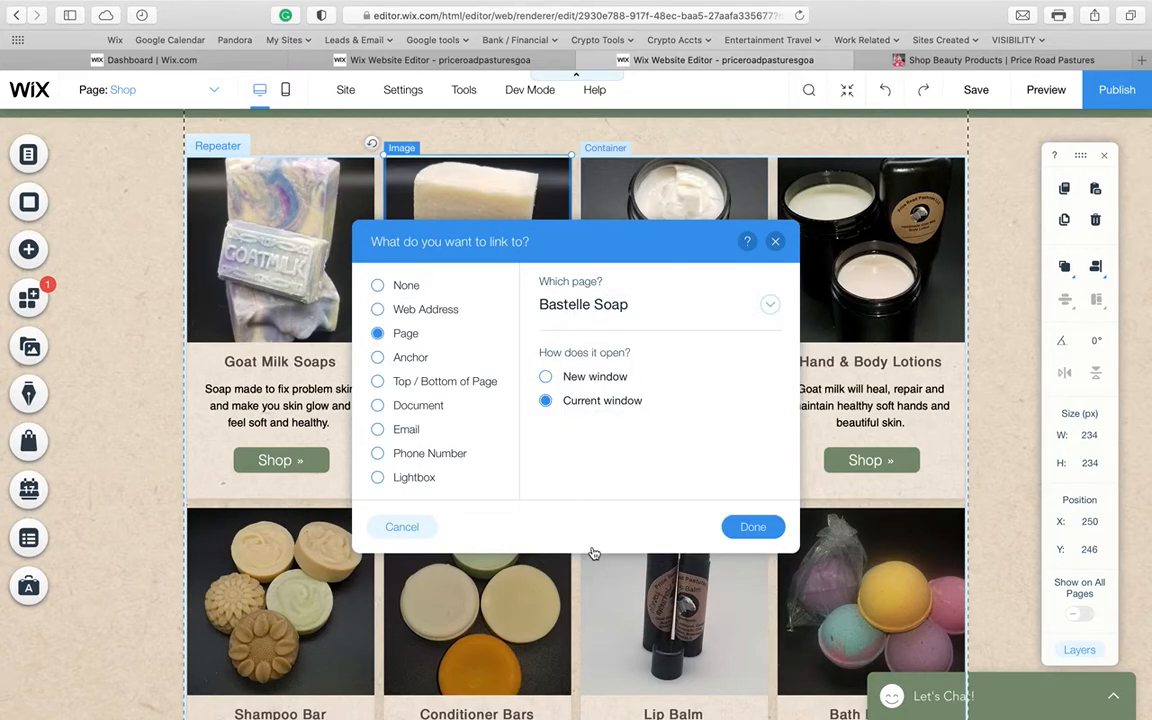
{"action": "left_click", "coordinate": [761, 532]}
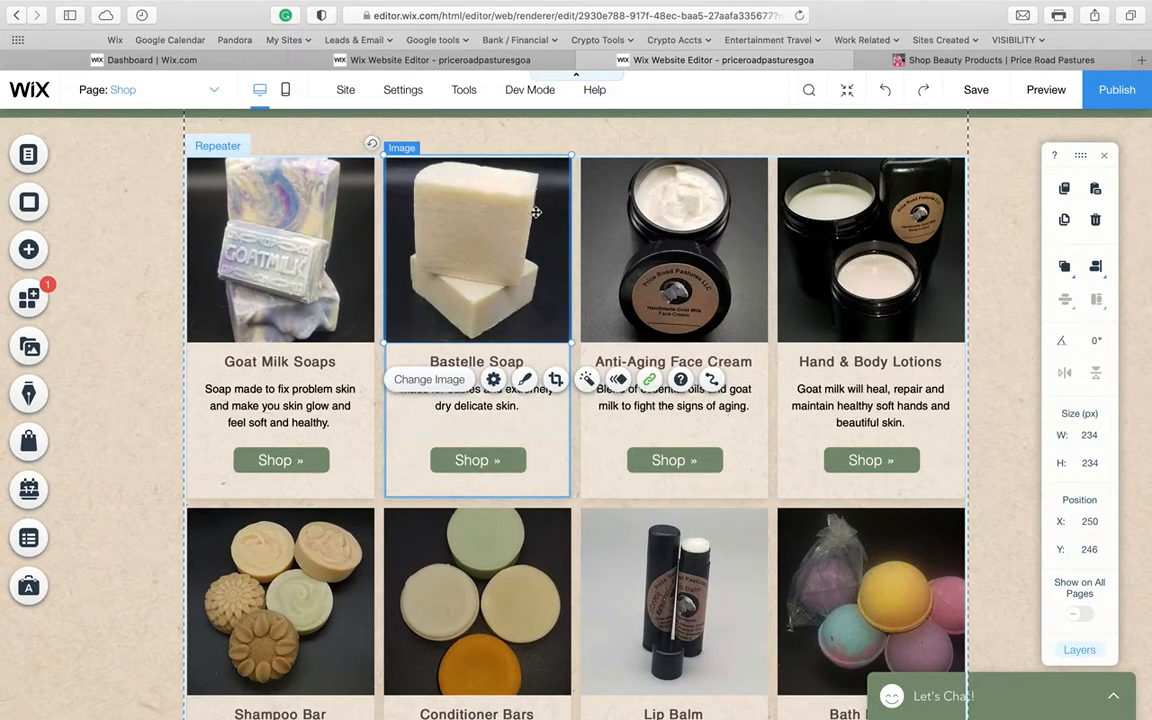
{"action": "left_click", "coordinate": [147, 458]}
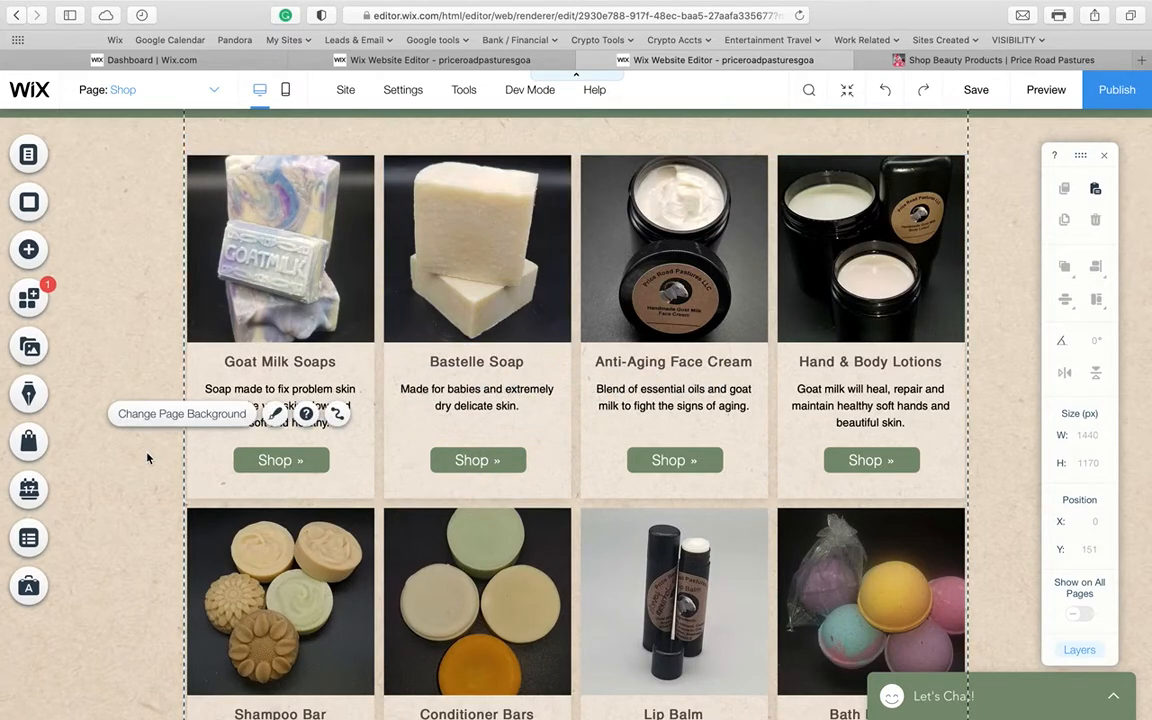
{"action": "scroll", "coordinate": [528, 310], "scroll_direction": "up", "scroll_amount": 3}
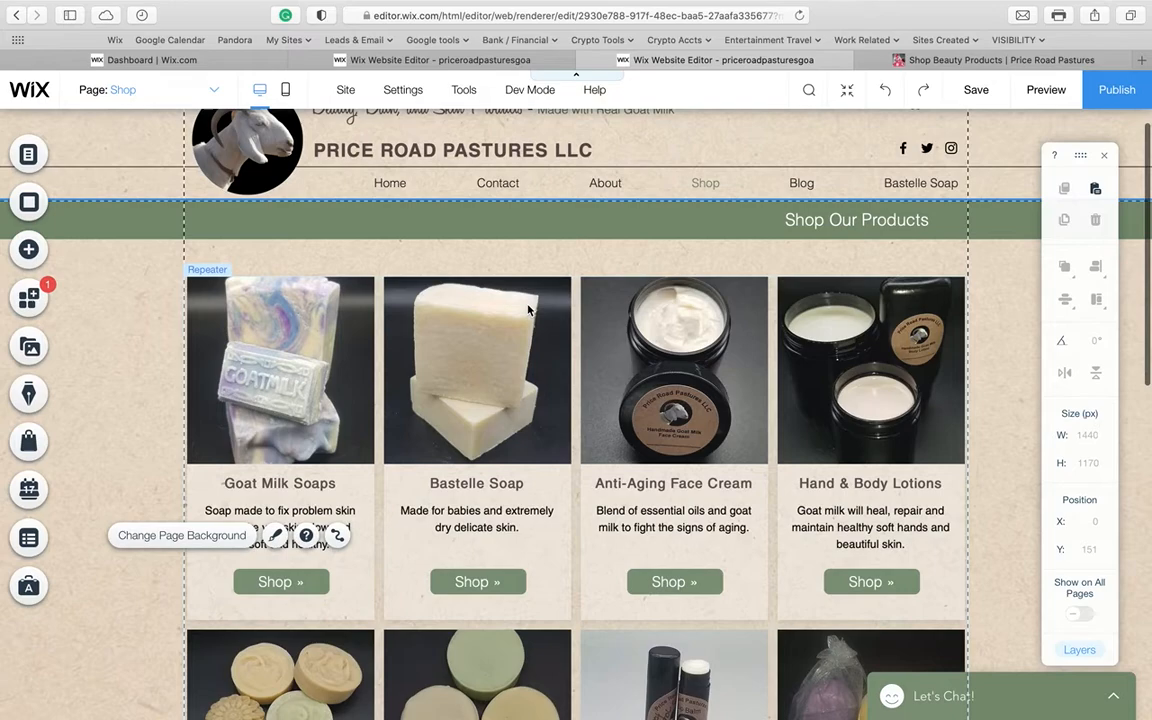
{"action": "scroll", "coordinate": [528, 310], "scroll_direction": "up", "scroll_amount": 1}
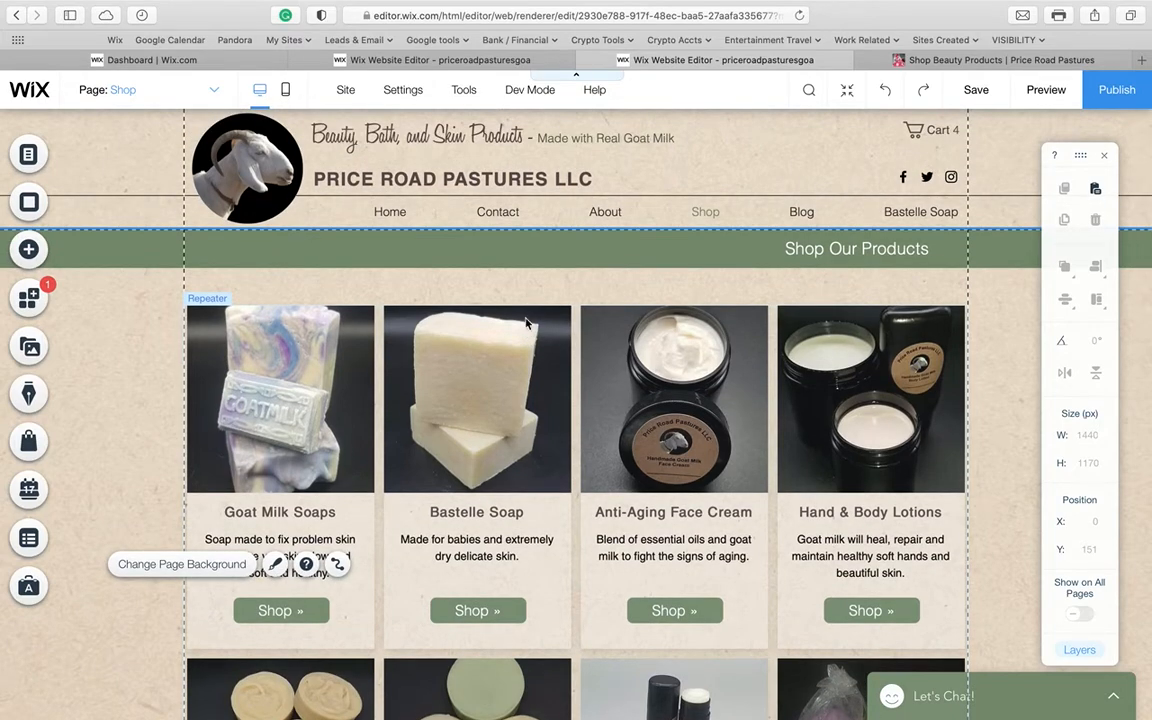
{"action": "scroll", "coordinate": [238, 392], "scroll_direction": "down", "scroll_amount": 5}
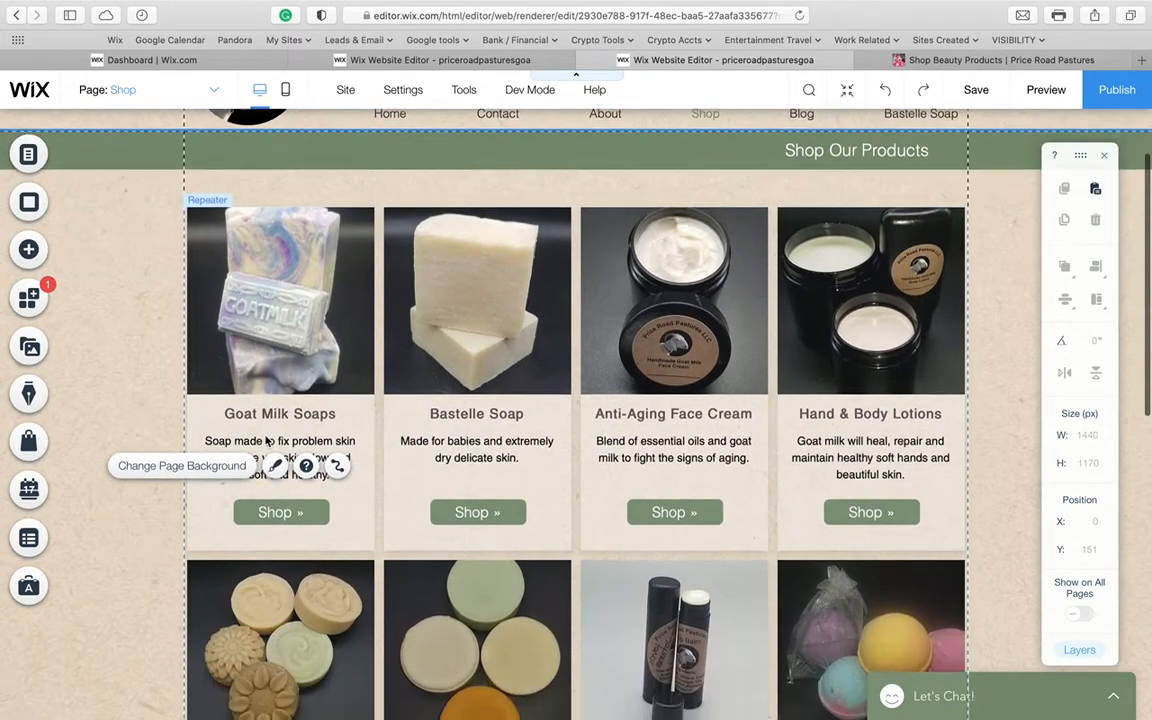
{"action": "scroll", "coordinate": [266, 441], "scroll_direction": "down", "scroll_amount": 2}
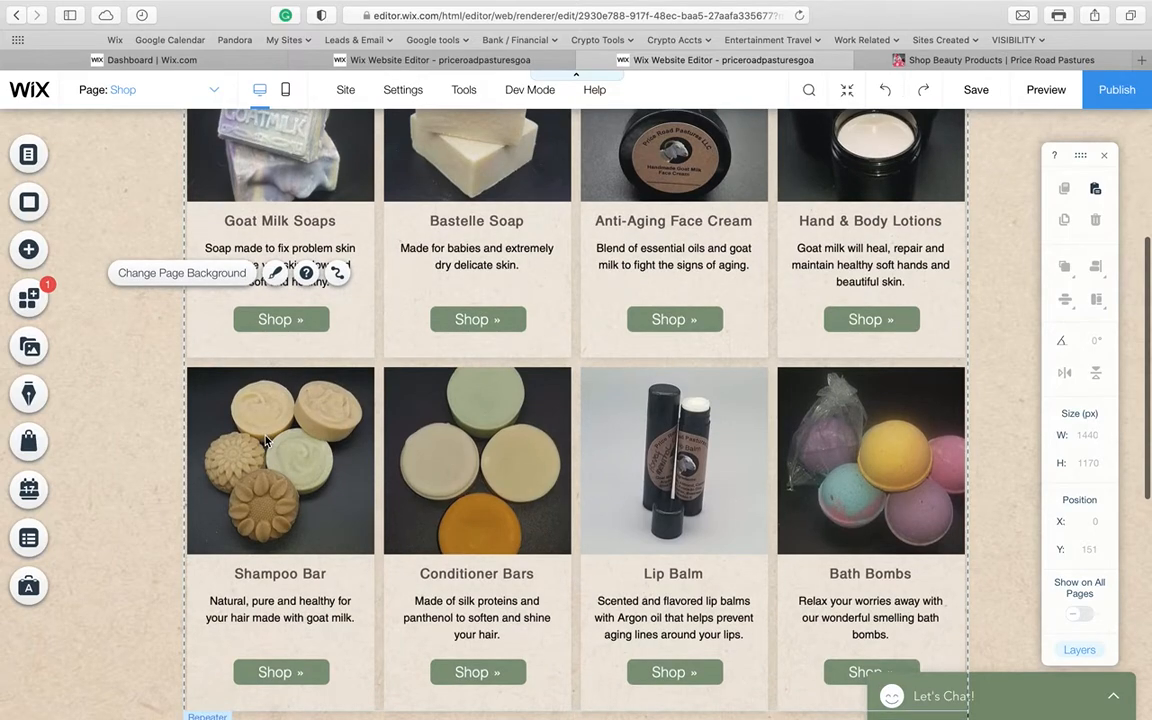
{"action": "scroll", "coordinate": [753, 378], "scroll_direction": "up", "scroll_amount": 6}
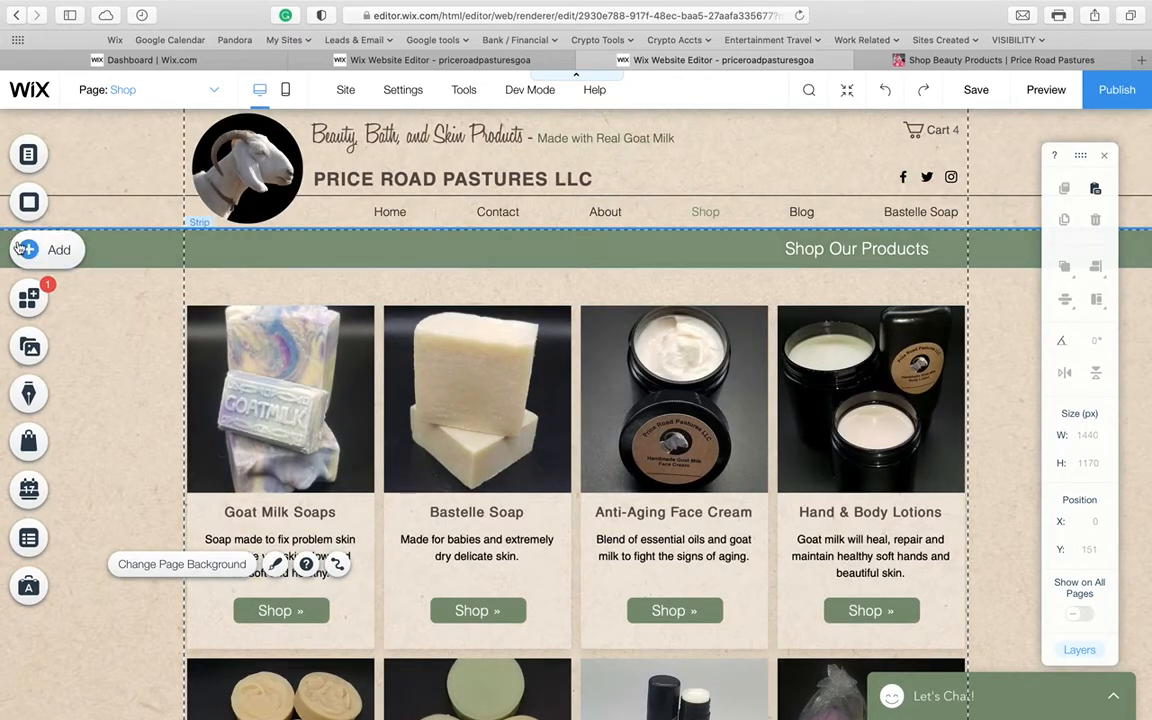
Make Bastelle Soap a subpage of the hidden store page in the site menu, and collapse the store and Legal groups
{"action": "left_click", "coordinate": [29, 158]}
{"action": "scroll", "coordinate": [228, 376], "scroll_direction": "down", "scroll_amount": 2}
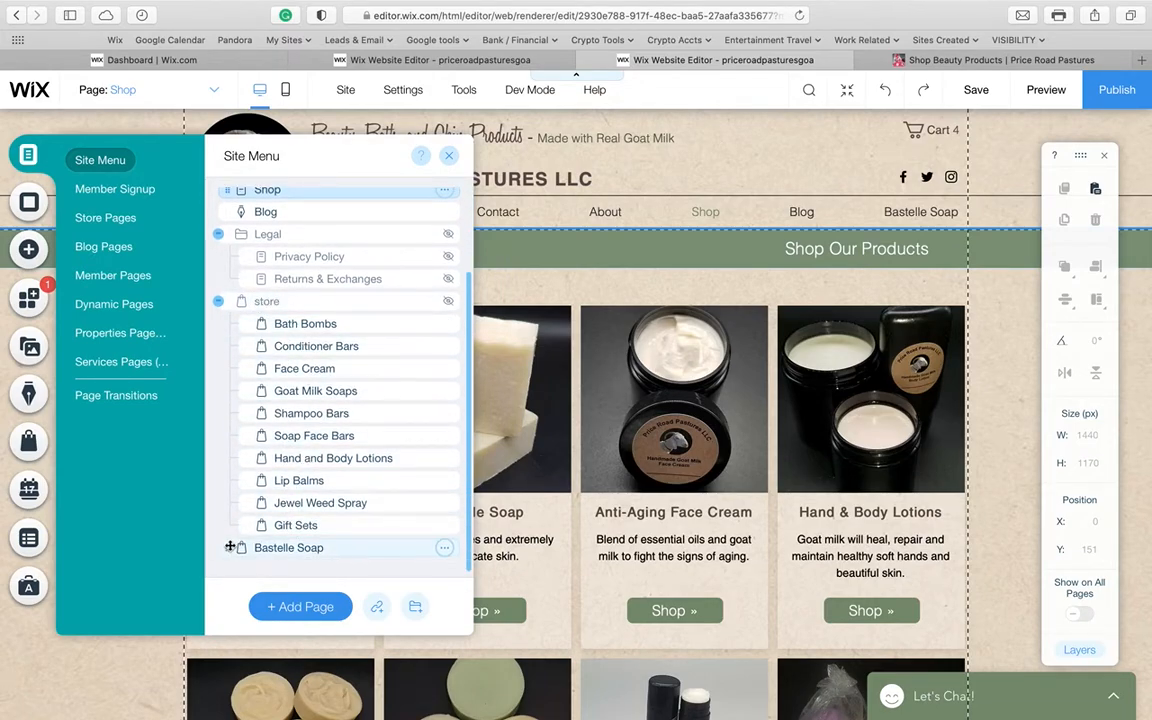
{"action": "left_click_drag", "start_coordinate": [227, 549], "coordinate": [262, 550]}
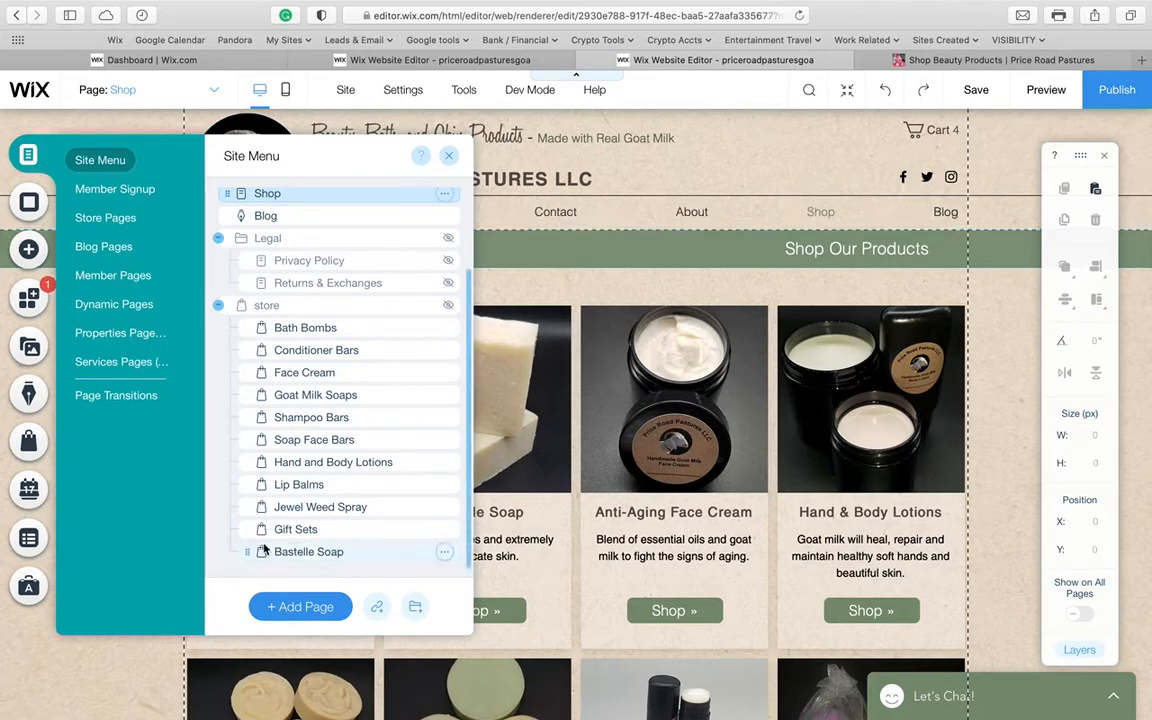
{"action": "left_click", "coordinate": [218, 306]}
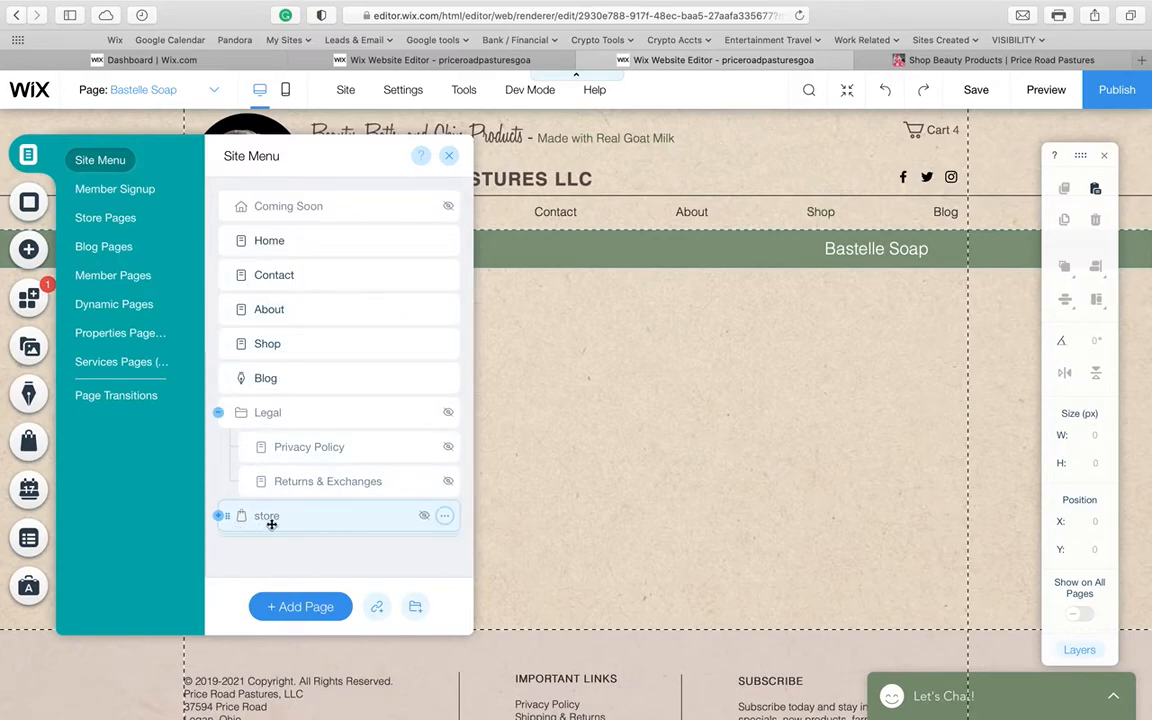
{"action": "left_click", "coordinate": [219, 414]}
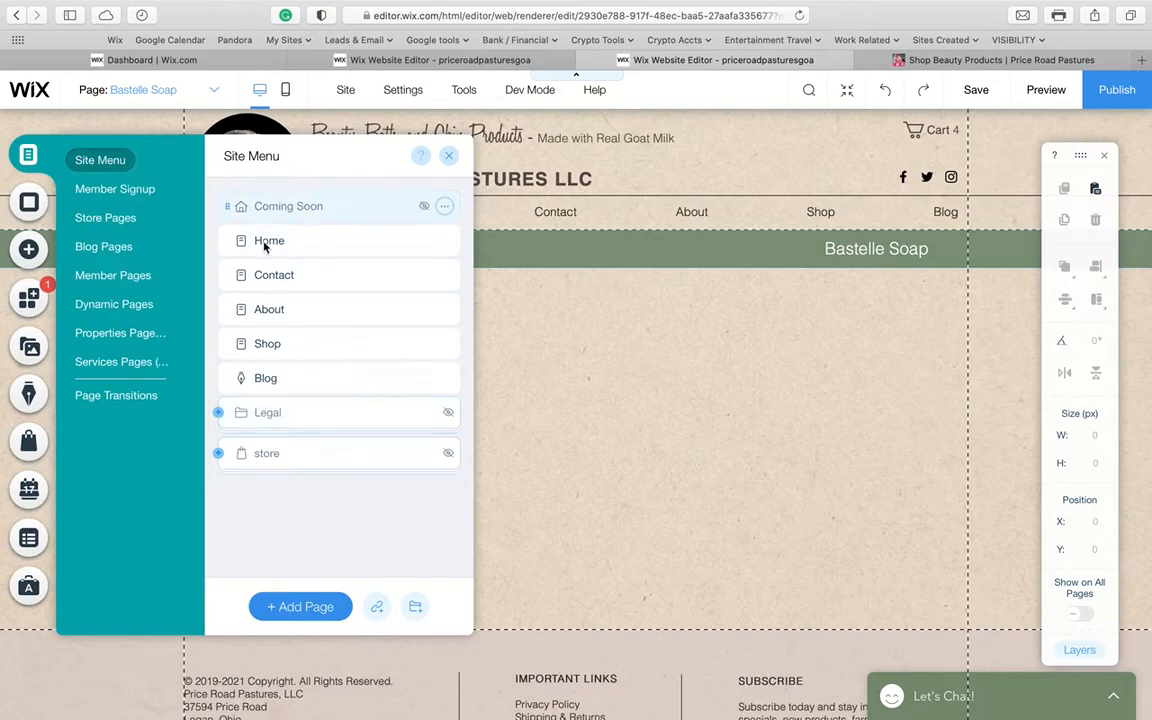
Expand the store group, open the store page down to its footer links, and save the site
{"action": "left_click", "coordinate": [219, 453]}
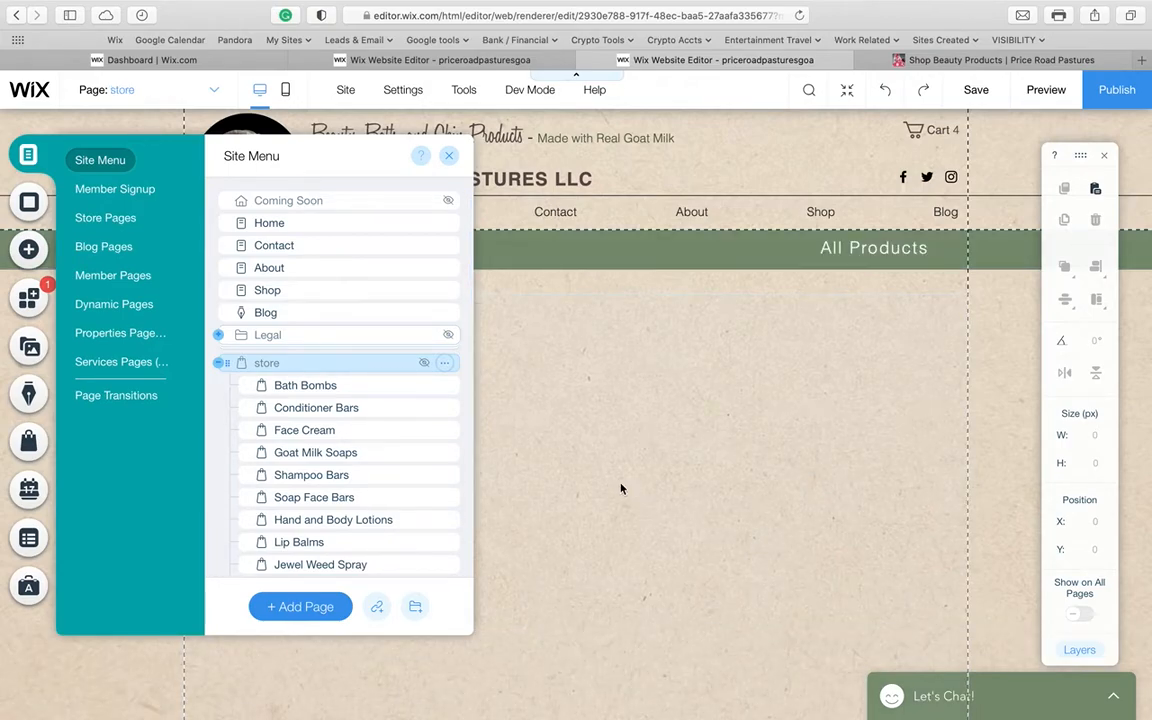
{"action": "scroll", "coordinate": [620, 488], "scroll_direction": "down", "scroll_amount": 10}
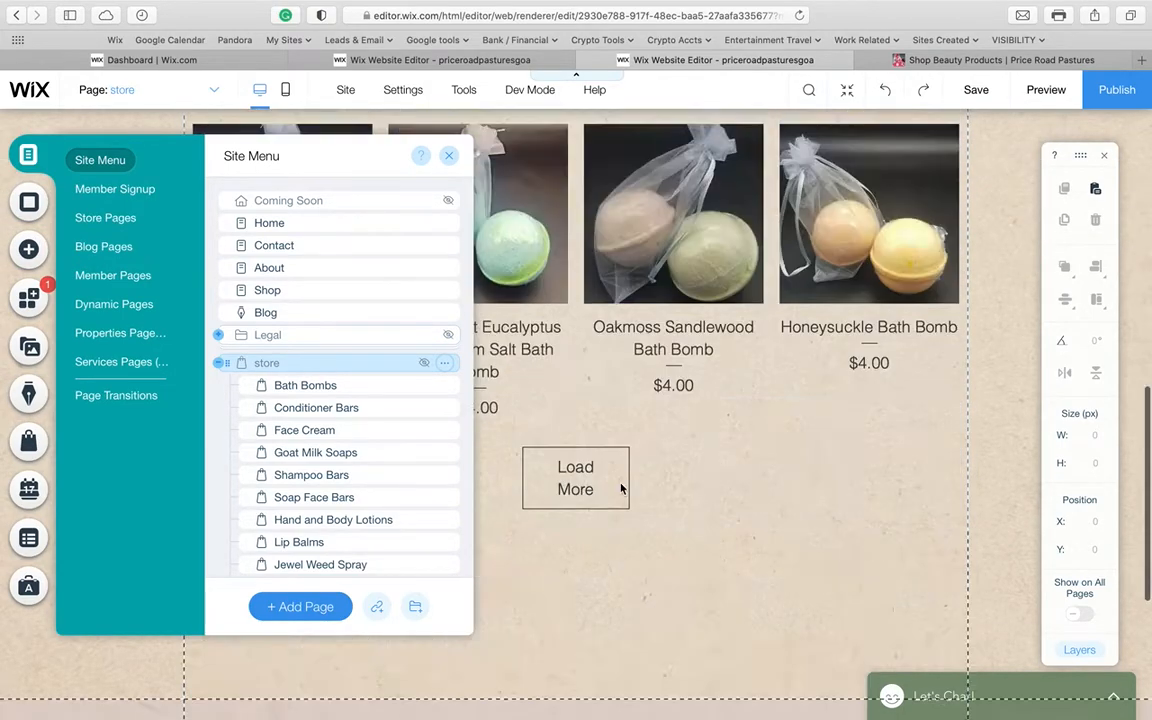
{"action": "scroll", "coordinate": [620, 488], "scroll_direction": "down", "scroll_amount": 2}
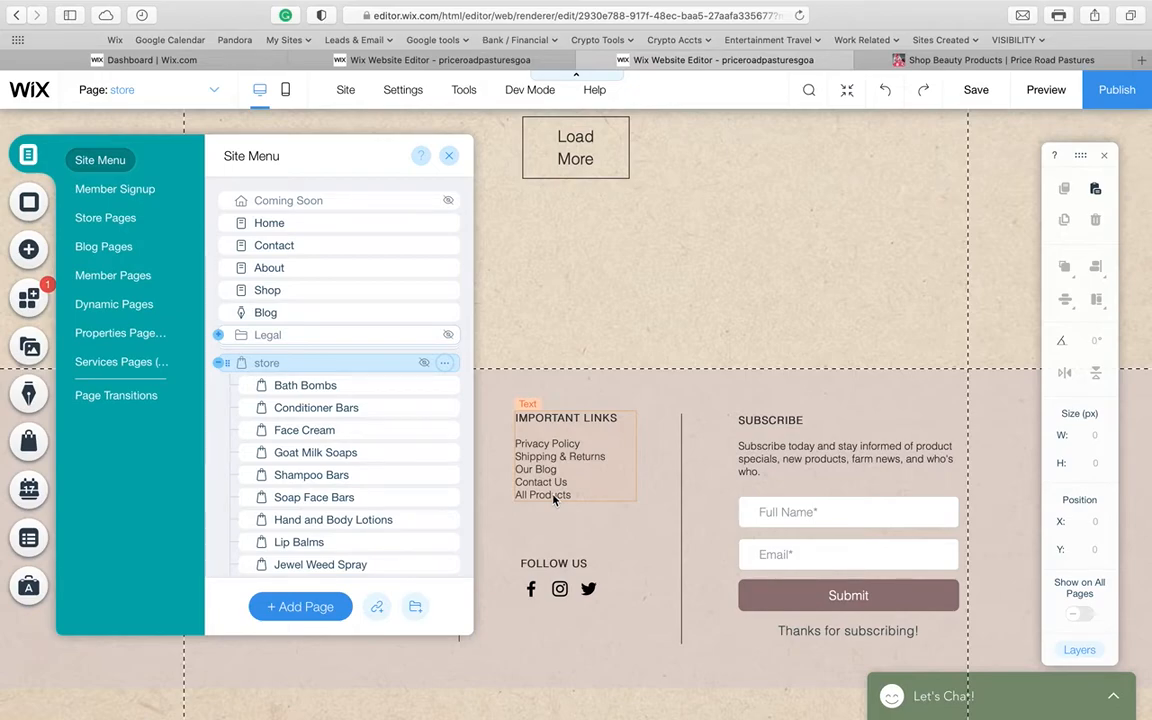
{"action": "key", "text": "super+s"}
Examine the footer's Important Links and the All Products listing on the store page
{"action": "left_click", "coordinate": [557, 500]}
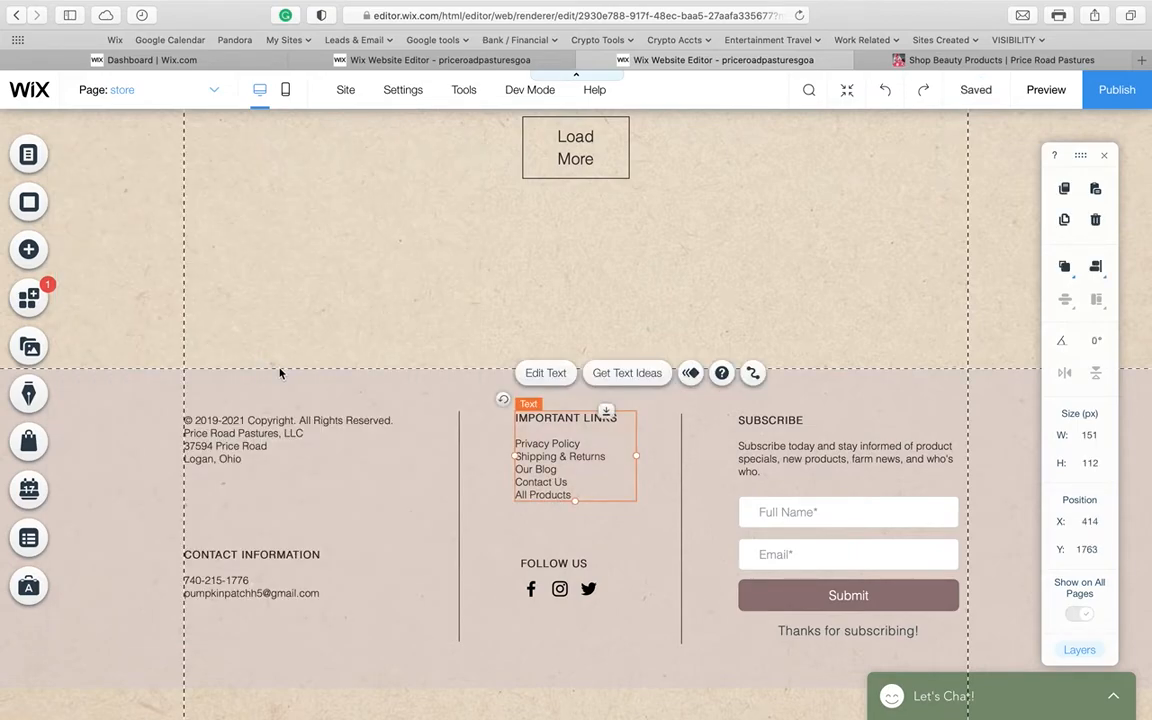
{"action": "scroll", "coordinate": [402, 484], "scroll_direction": "up", "scroll_amount": 15}
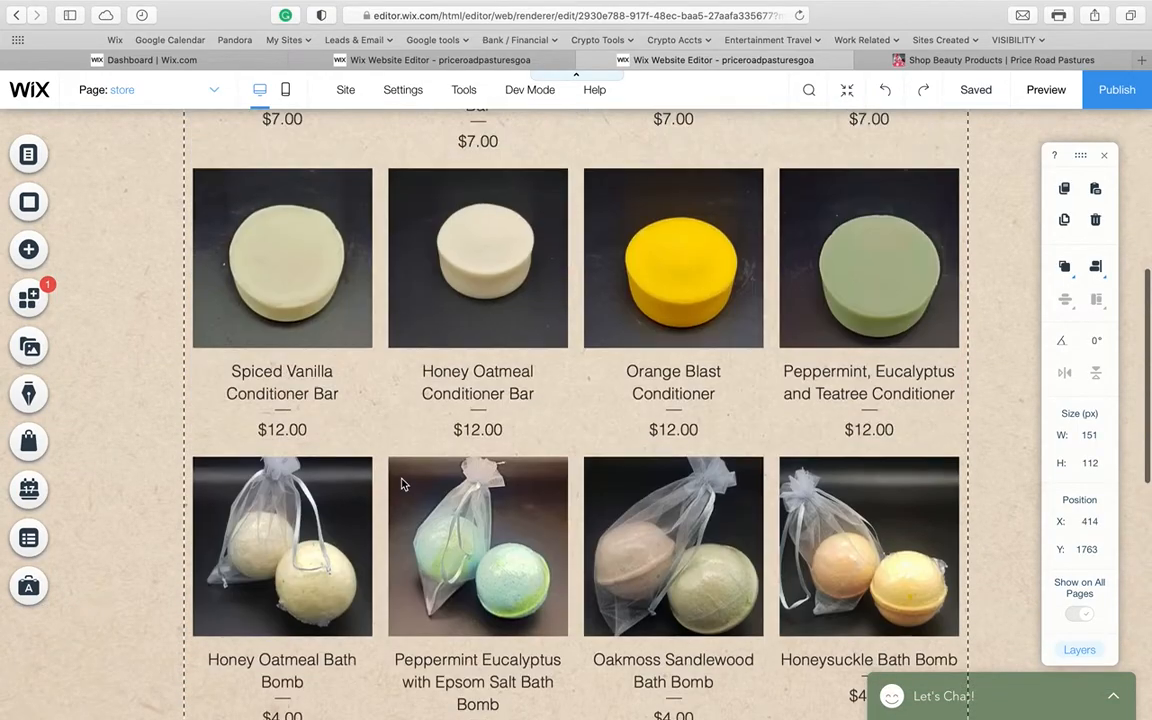
{"action": "scroll", "coordinate": [402, 484], "scroll_direction": "down", "scroll_amount": 5}
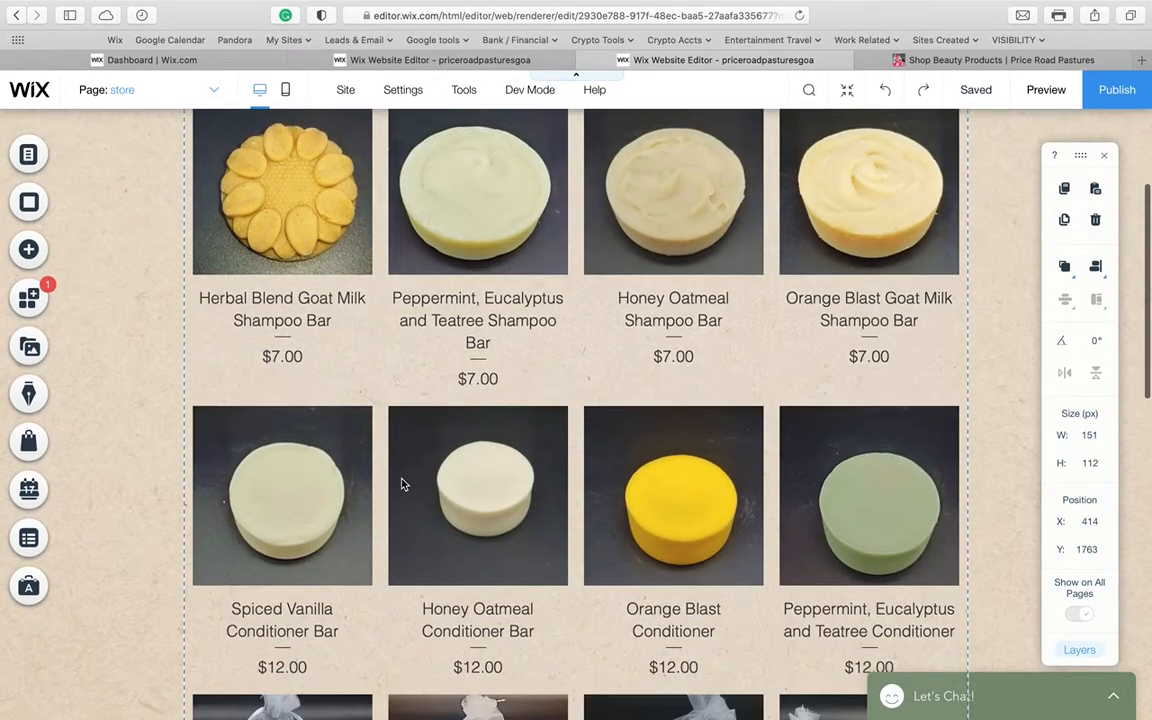
{"action": "scroll", "coordinate": [402, 484], "scroll_direction": "down", "scroll_amount": 5}
{"action": "scroll", "coordinate": [402, 484], "scroll_direction": "up", "scroll_amount": 6}
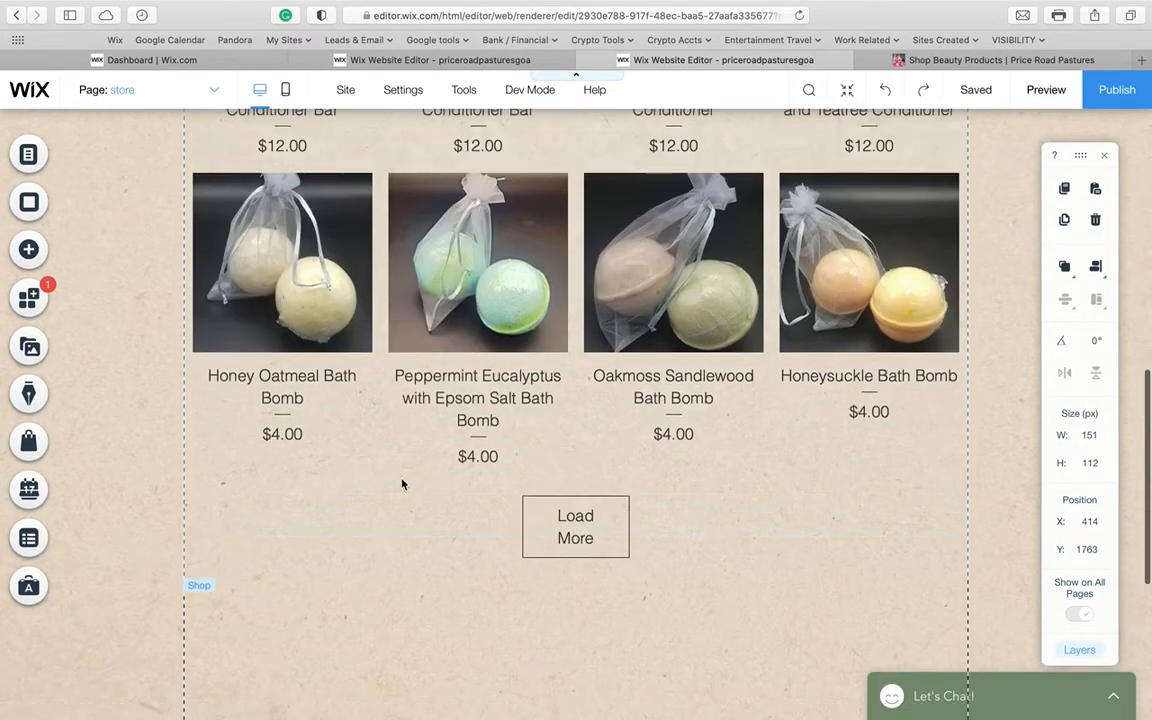
Look over the store page once more, from the All Products heading down to the footer
{"action": "scroll", "coordinate": [402, 484], "scroll_direction": "up", "scroll_amount": 3}
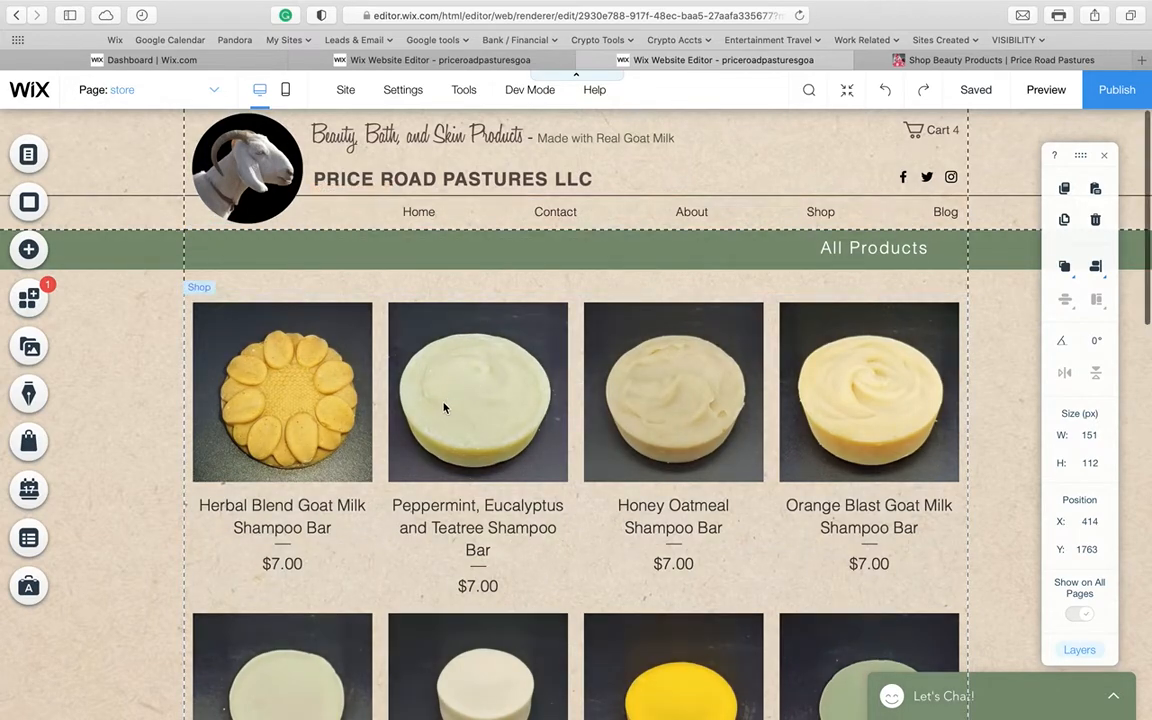
{"action": "scroll", "coordinate": [442, 404], "scroll_direction": "down", "scroll_amount": 10}
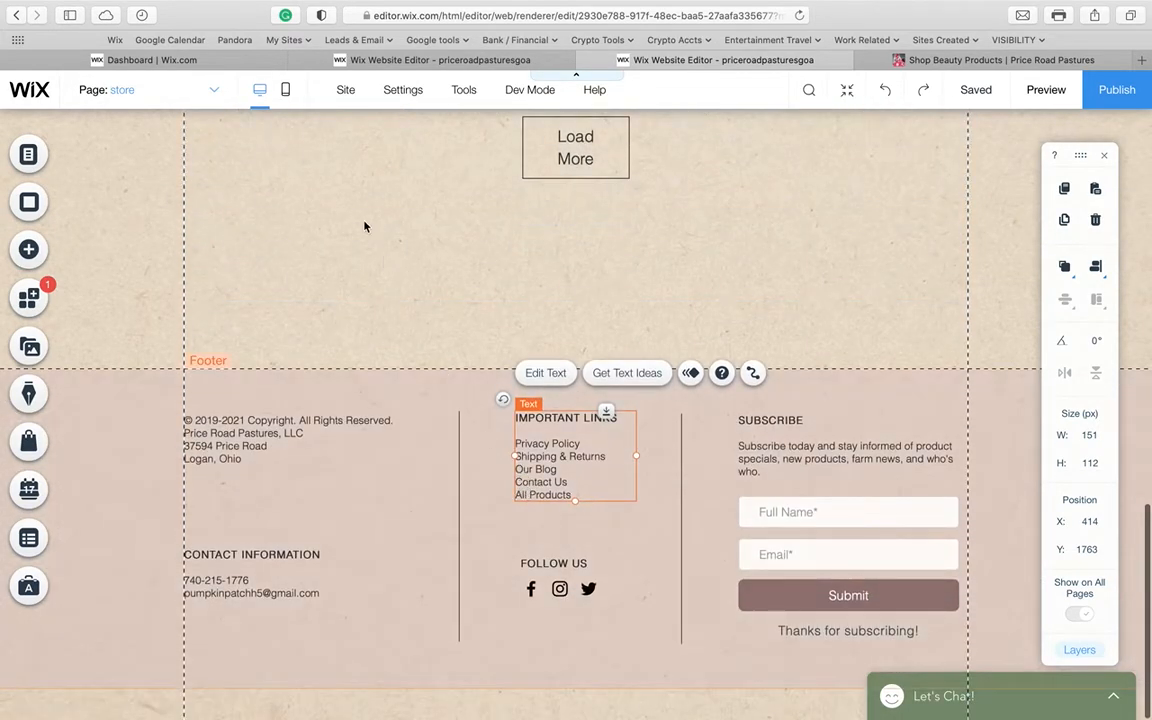
{"action": "scroll", "coordinate": [359, 217], "scroll_direction": "up", "scroll_amount": 5}
{"action": "scroll", "coordinate": [359, 217], "scroll_direction": "up", "scroll_amount": 5}
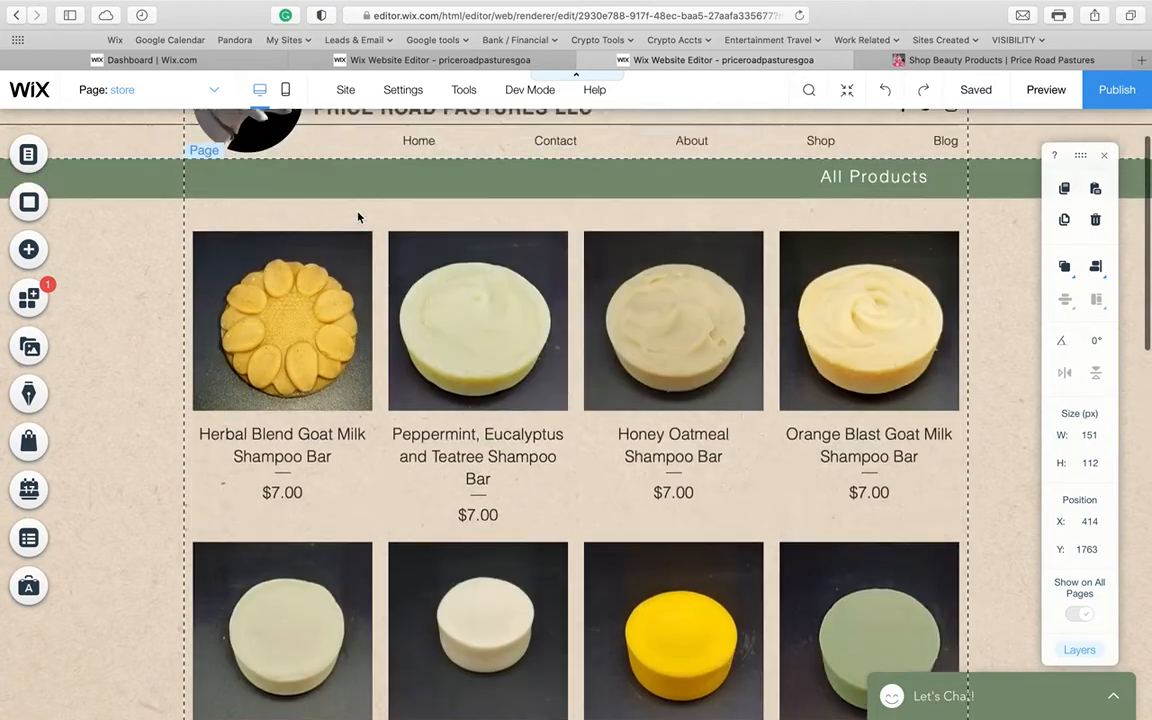
Open the Shop page in the editor and review its product cards through the second row
{"action": "left_click", "coordinate": [144, 91]}
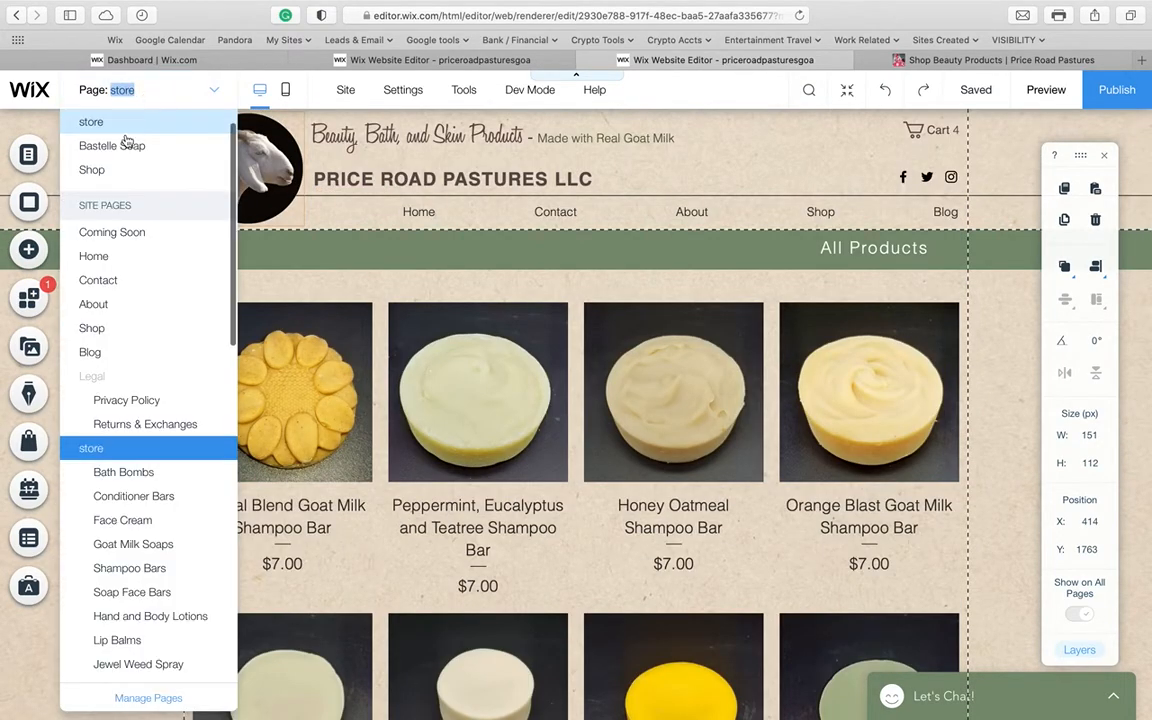
{"action": "left_click", "coordinate": [106, 339]}
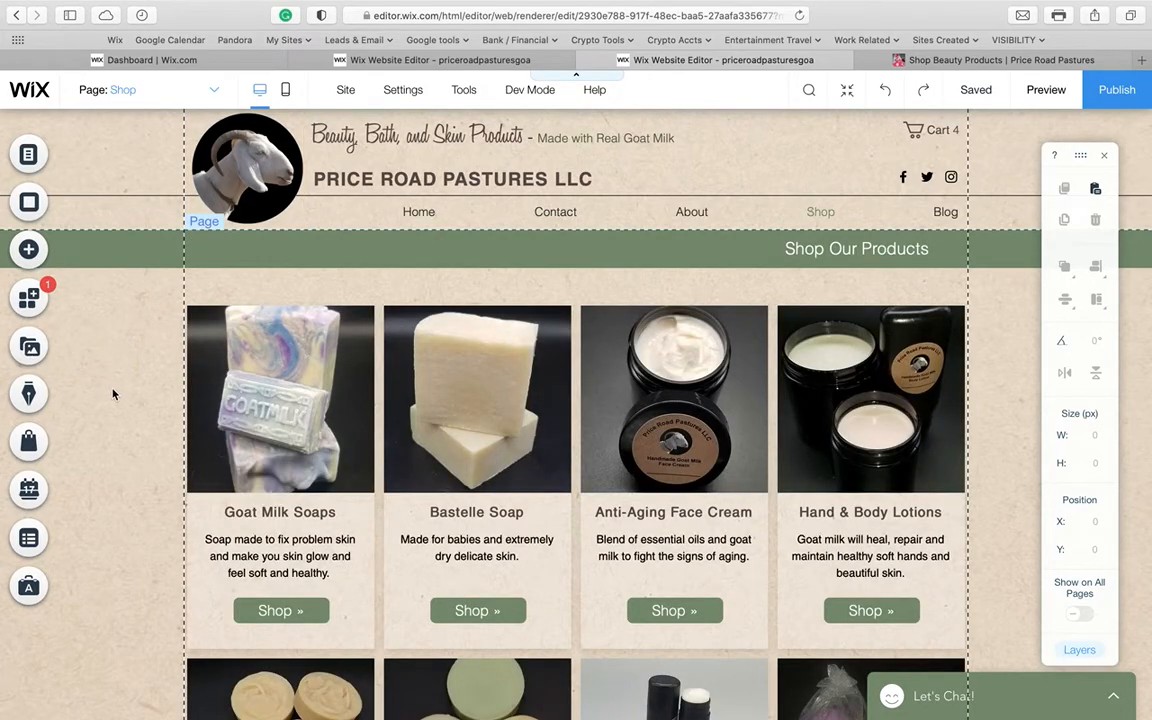
{"action": "scroll", "coordinate": [113, 393], "scroll_direction": "down", "scroll_amount": 3}
{"action": "scroll", "coordinate": [113, 393], "scroll_direction": "down", "scroll_amount": 2}
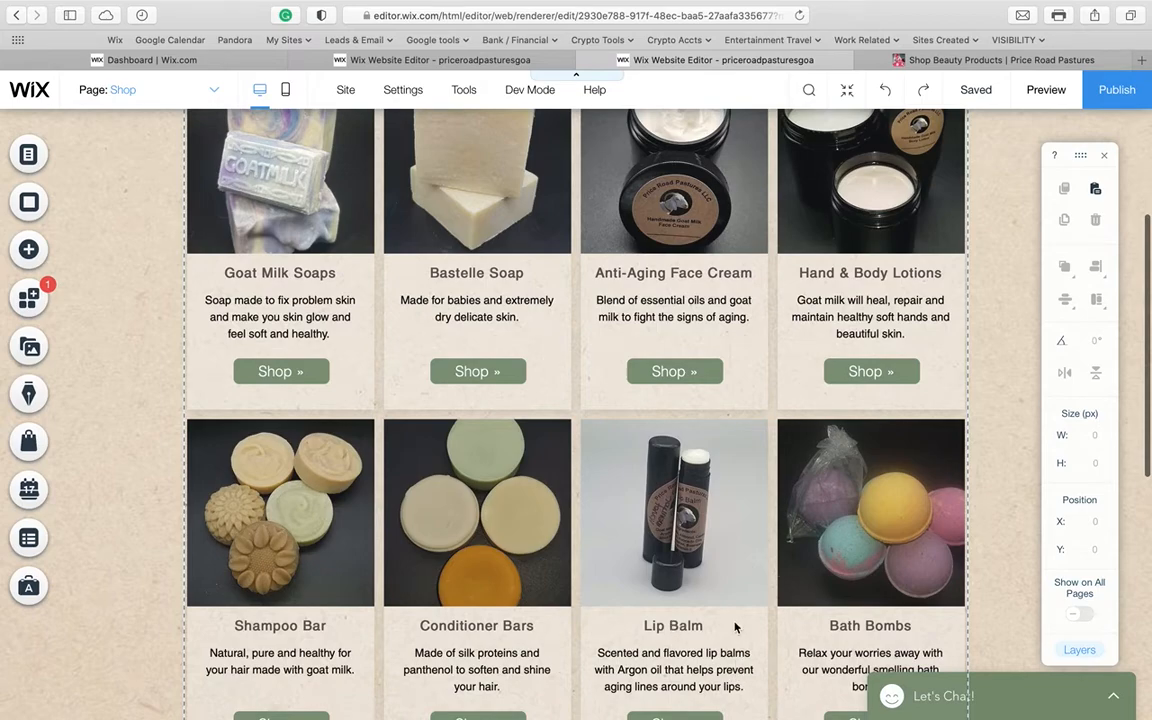
{"action": "scroll", "coordinate": [735, 627], "scroll_direction": "down", "scroll_amount": 1}
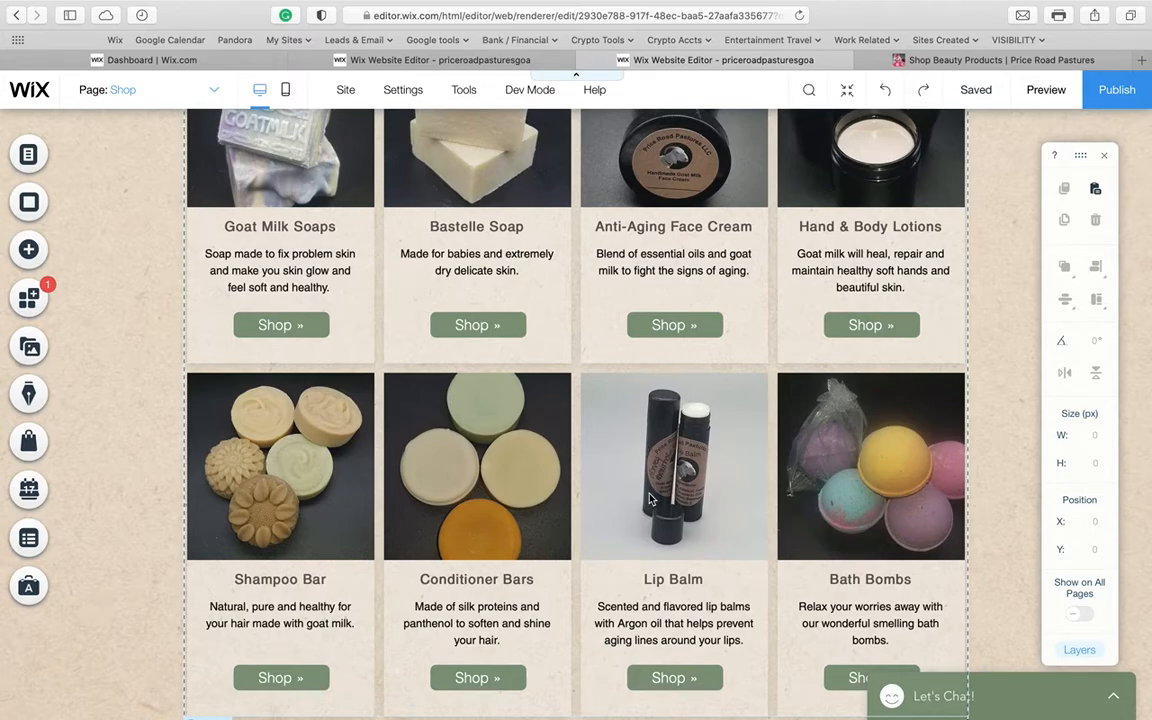
{"action": "scroll", "coordinate": [650, 498], "scroll_direction": "down", "scroll_amount": 1}
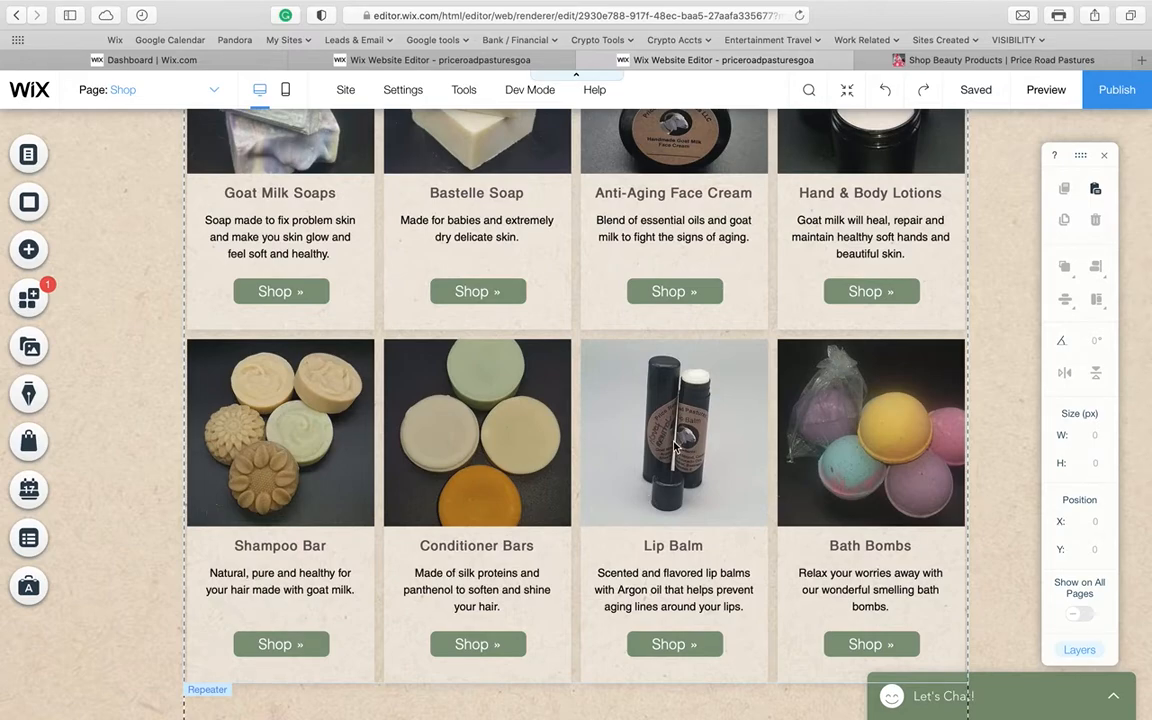
{"action": "scroll", "coordinate": [674, 447], "scroll_direction": "up", "scroll_amount": 4}
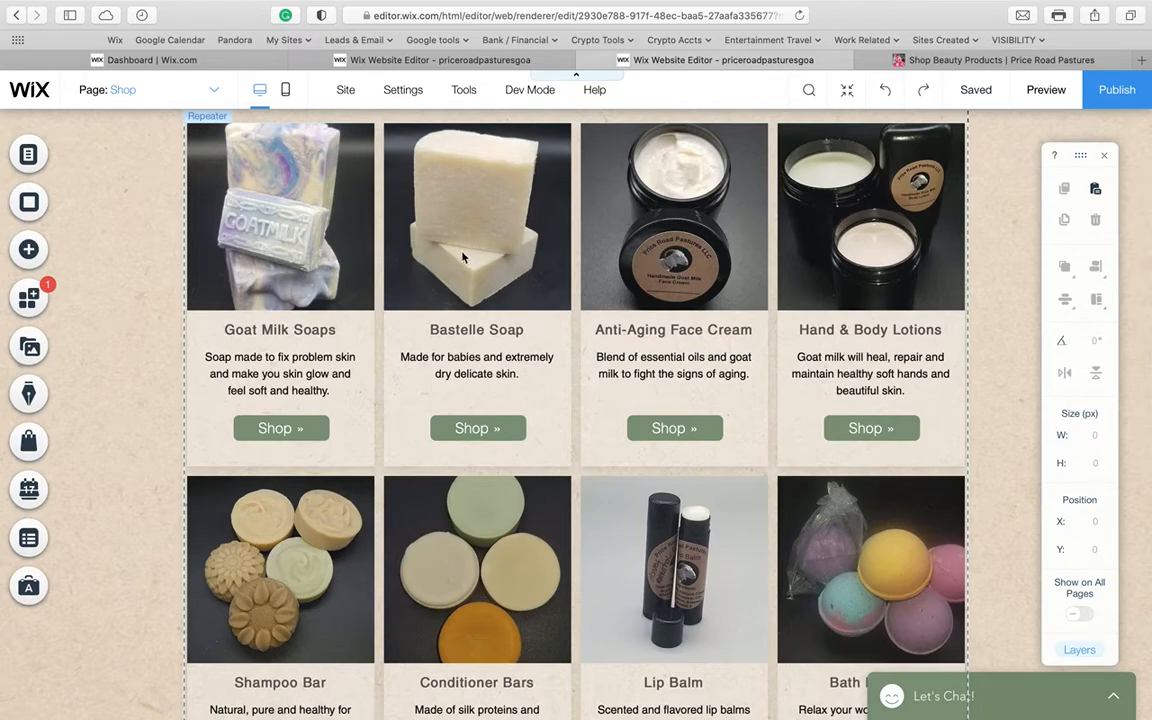
On the live site, open the Goat Milk Lip Balm product through the Lip Balm card and copy its page address
{"action": "left_click", "coordinate": [912, 61]}
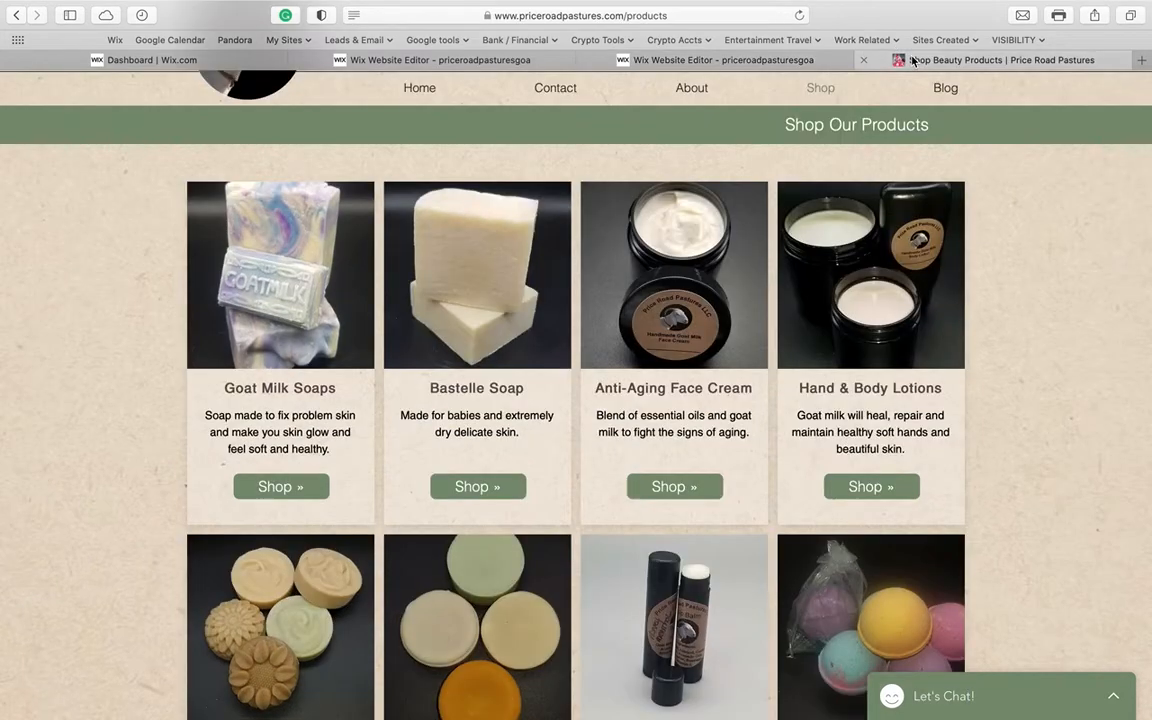
{"action": "scroll", "coordinate": [805, 337], "scroll_direction": "down", "scroll_amount": 5}
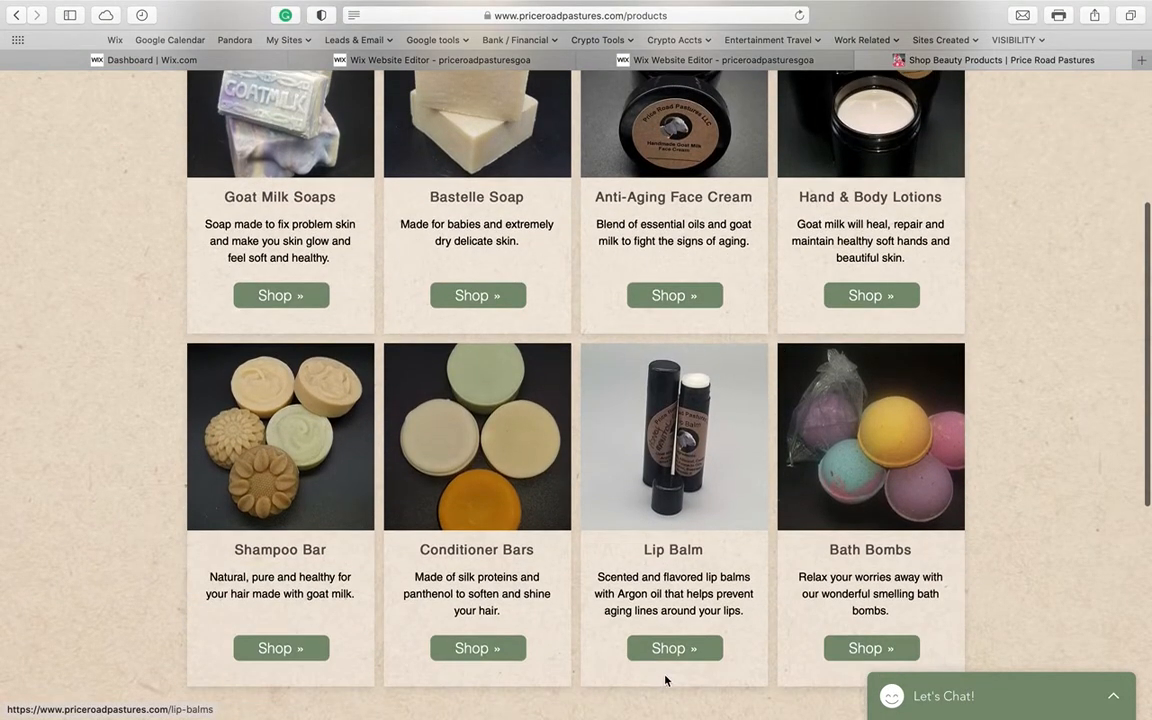
{"action": "left_click", "coordinate": [681, 650]}
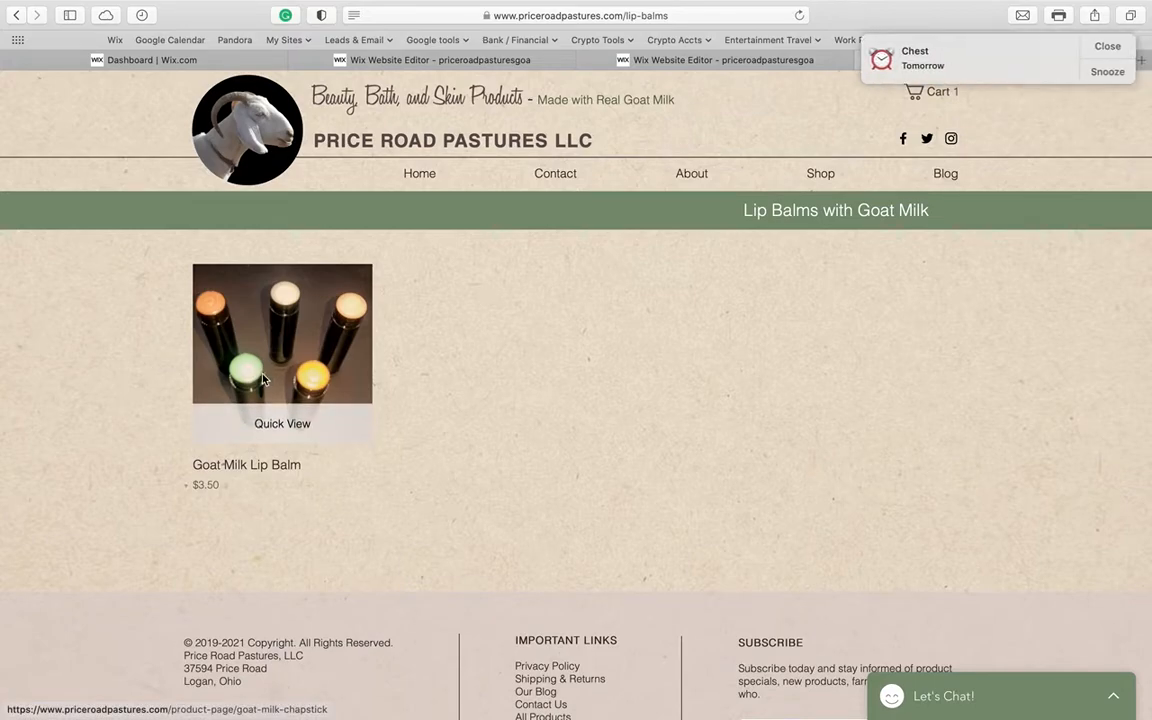
{"action": "left_click", "coordinate": [1105, 46]}
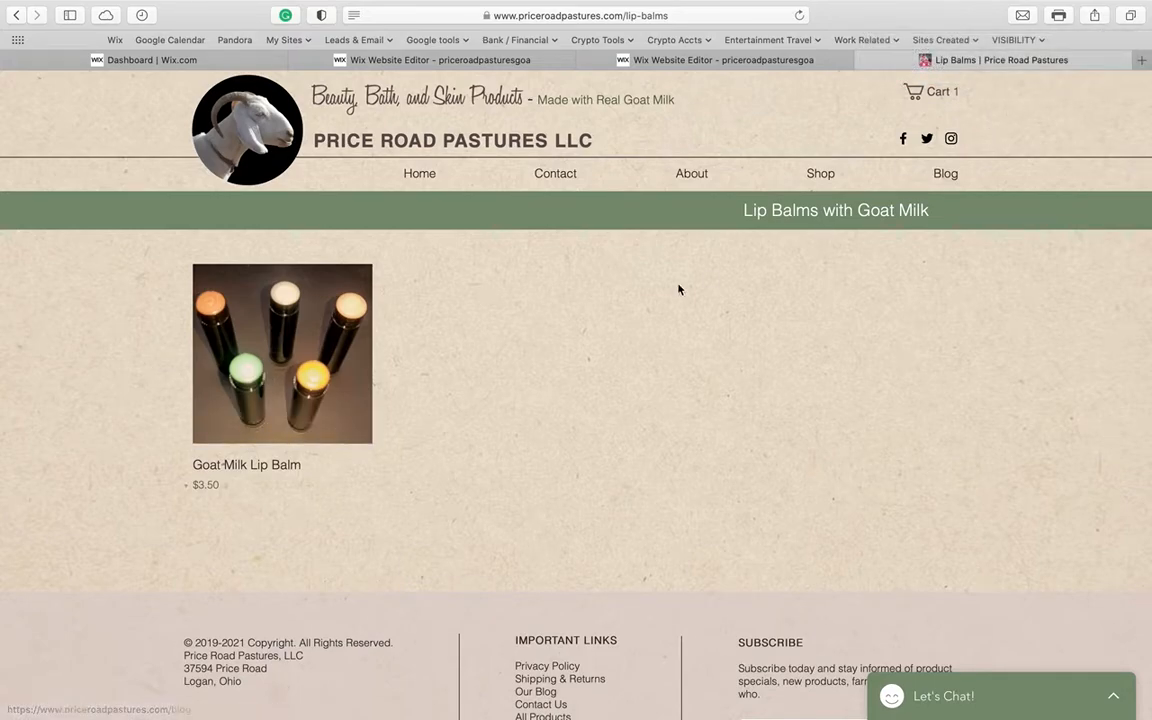
{"action": "left_click", "coordinate": [296, 343]}
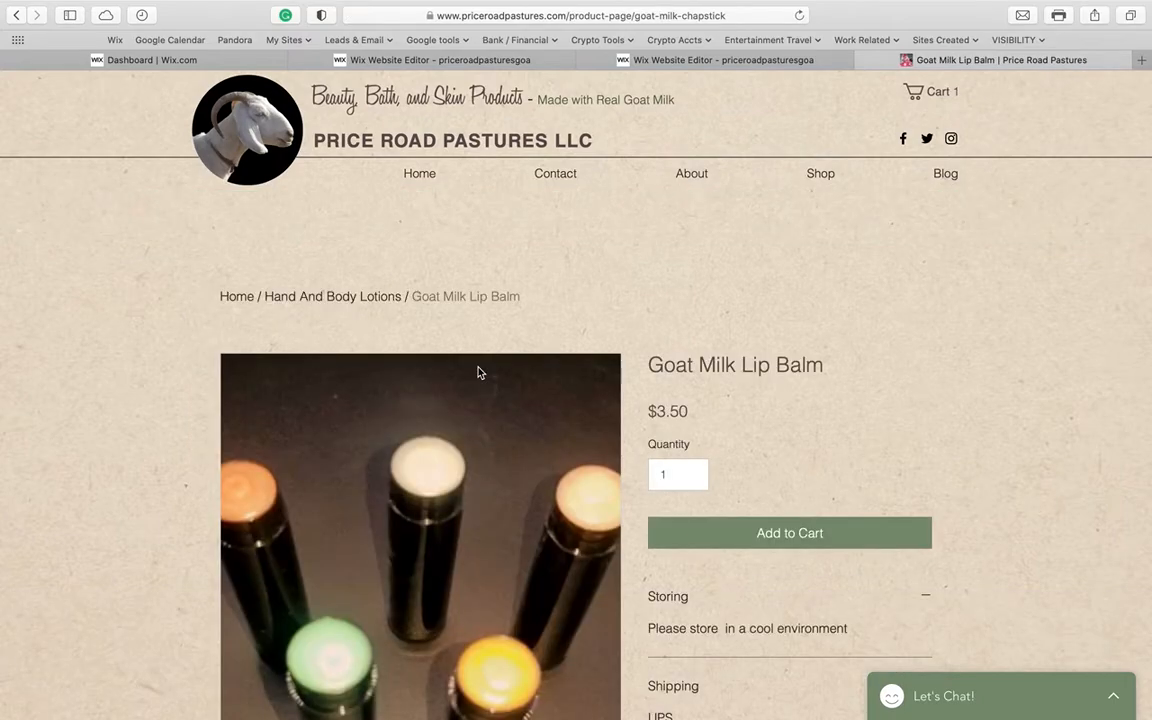
{"action": "scroll", "coordinate": [874, 321], "scroll_direction": "down", "scroll_amount": 10}
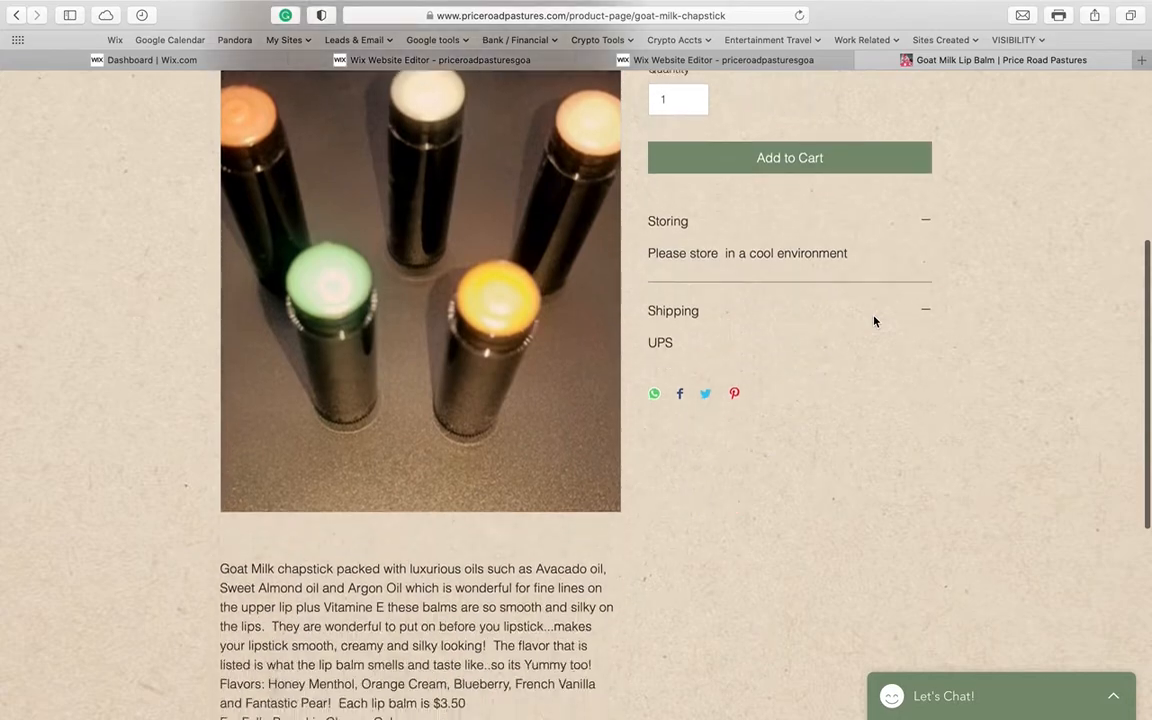
{"action": "scroll", "coordinate": [874, 321], "scroll_direction": "up", "scroll_amount": 10}
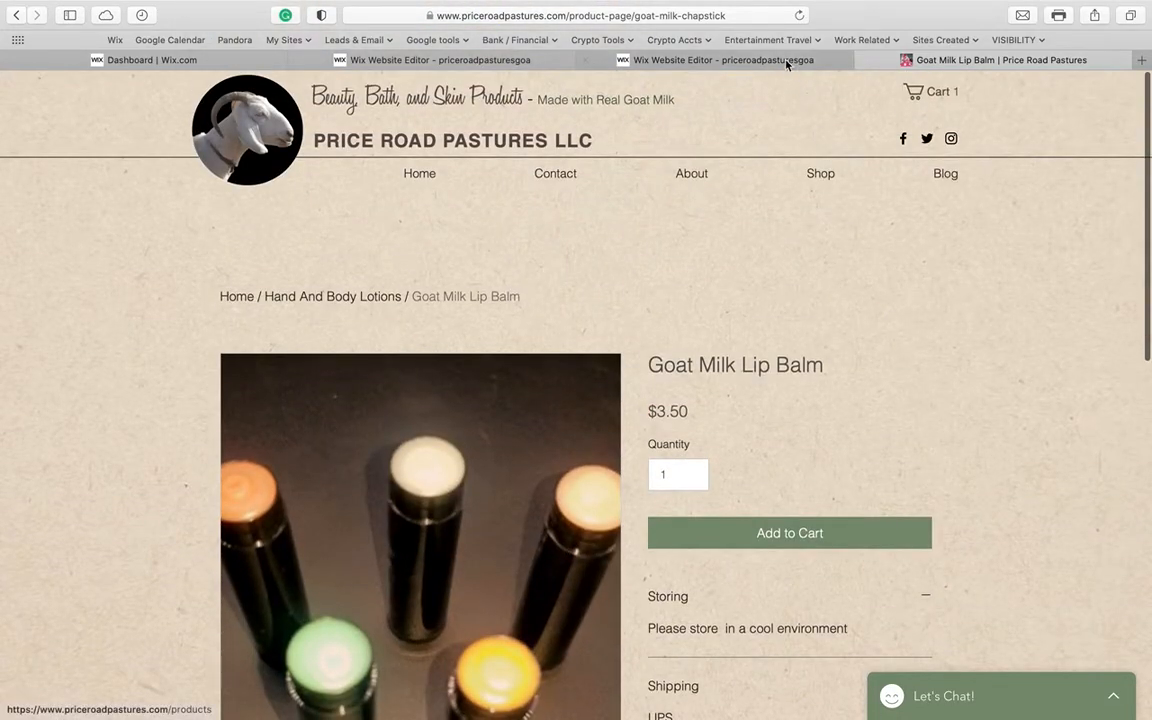
{"action": "left_click", "coordinate": [744, 18]}
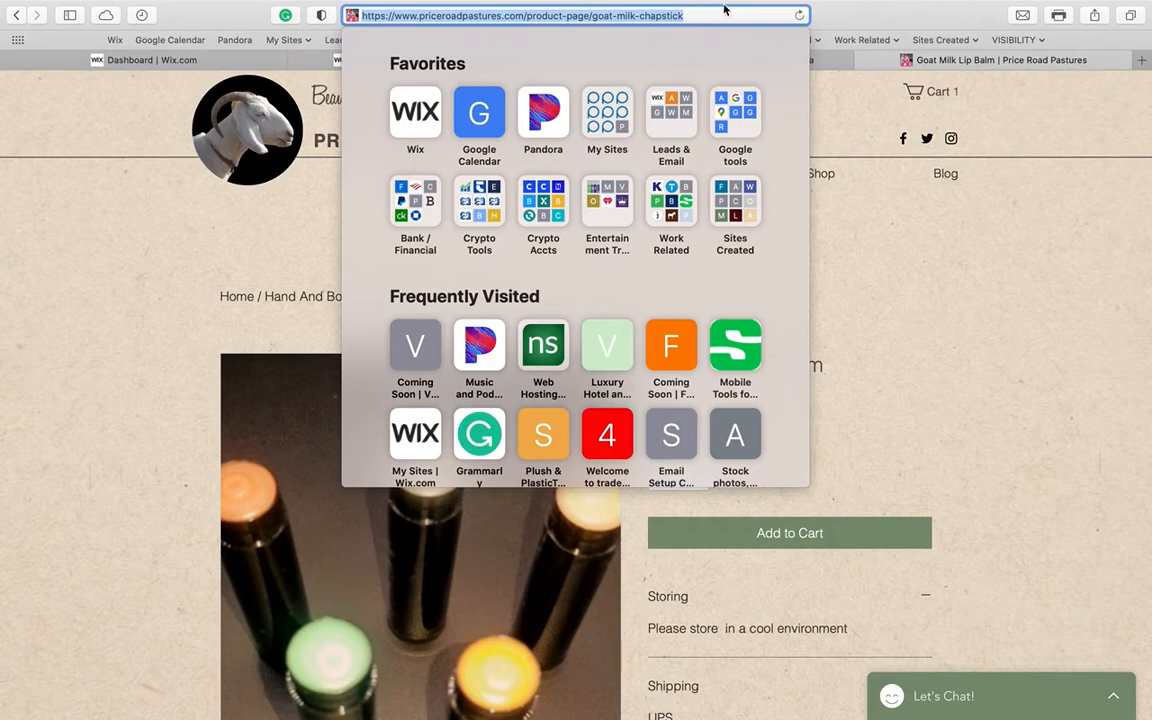
{"action": "left_click", "coordinate": [874, 270]}
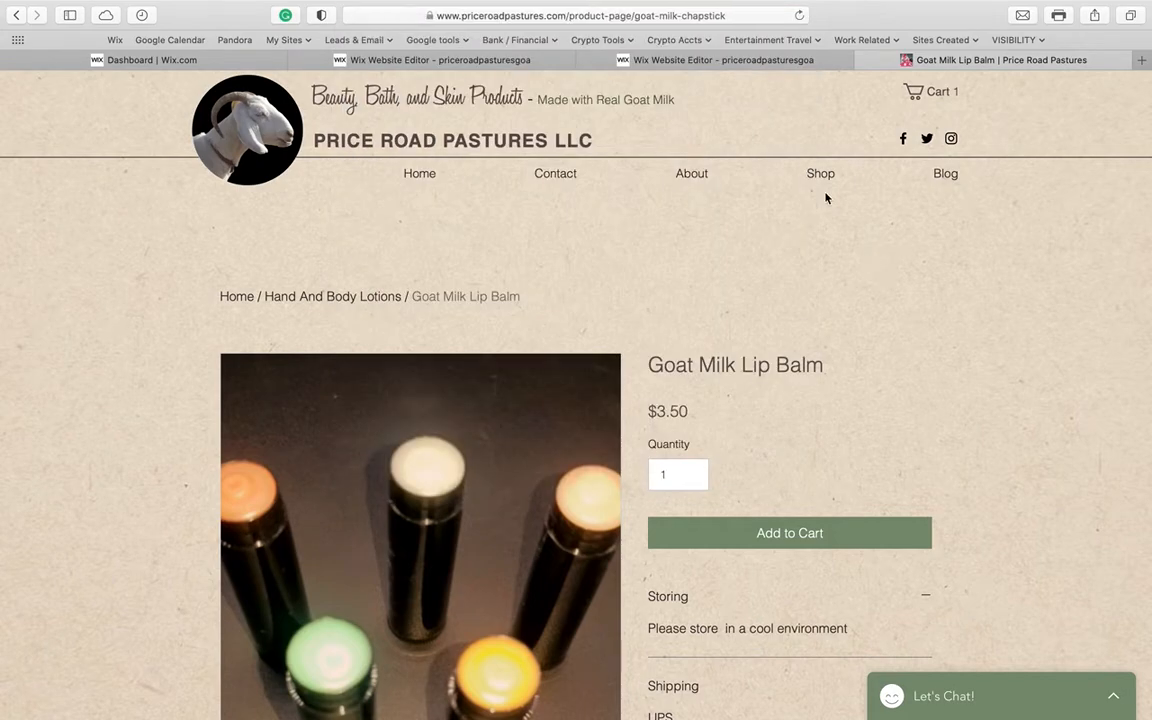
Back in the editor, link the Lip Balm card's Shop button to the copied goat-milk-chapstick product web address, opening in the current window
{"action": "left_click", "coordinate": [719, 62]}
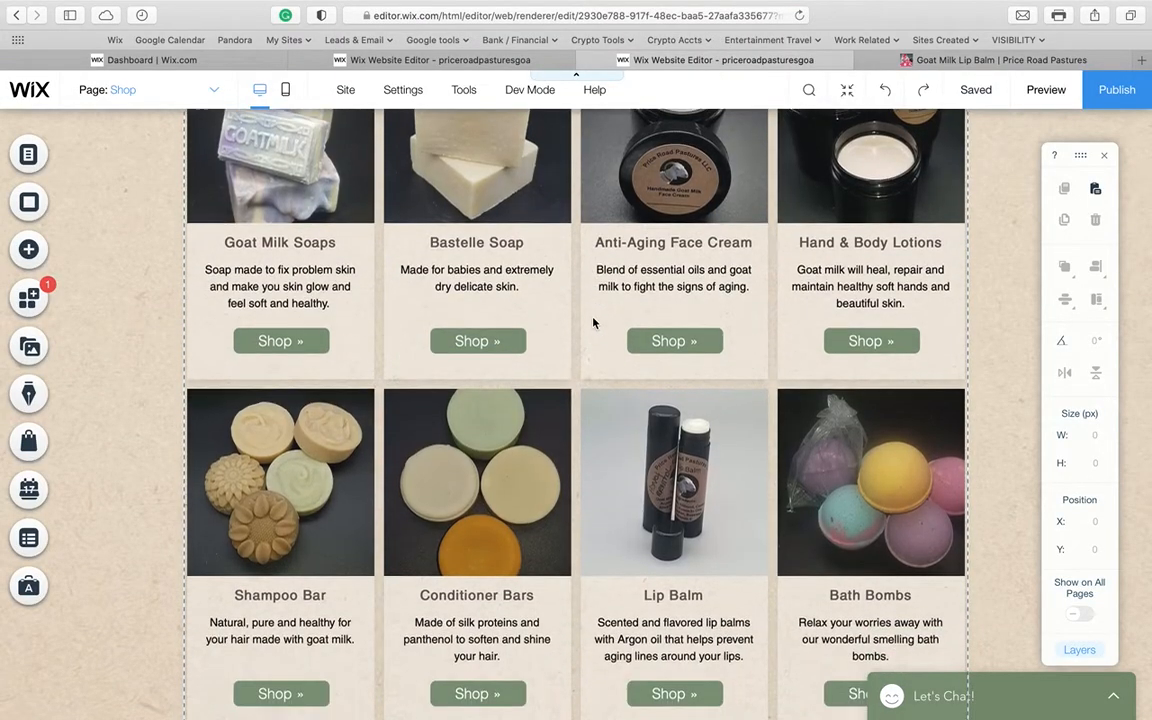
{"action": "scroll", "coordinate": [593, 322], "scroll_direction": "down", "scroll_amount": 2}
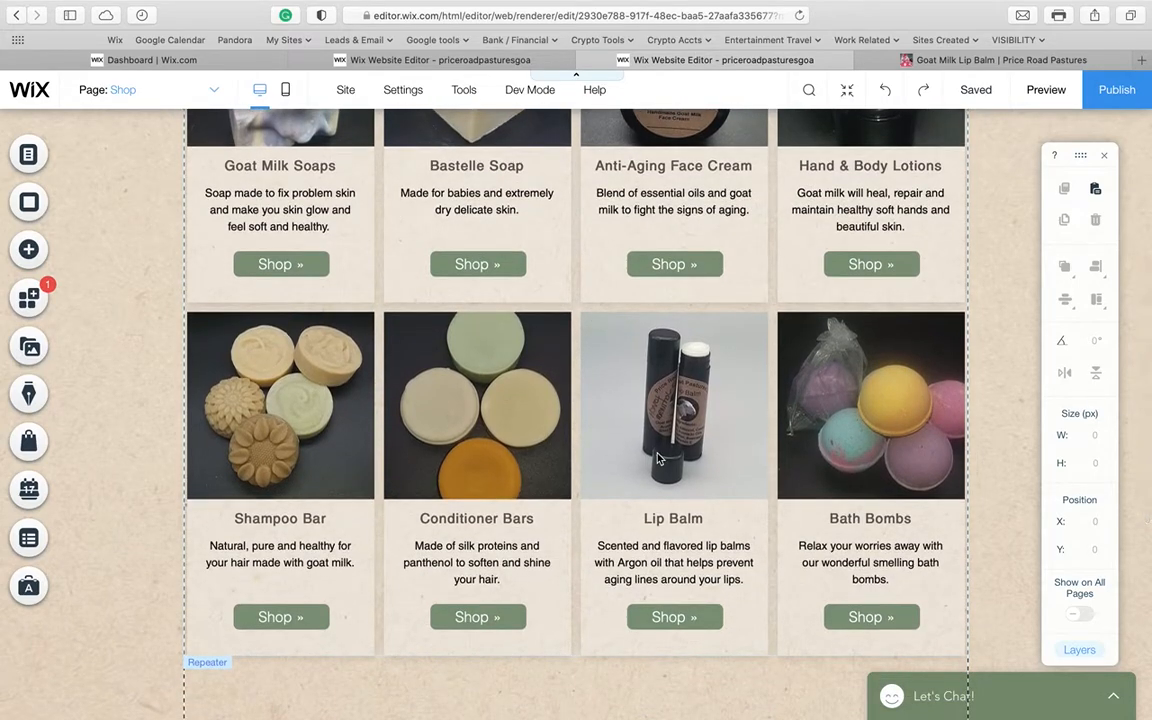
{"action": "left_click", "coordinate": [679, 617]}
{"action": "left_click", "coordinate": [679, 617]}
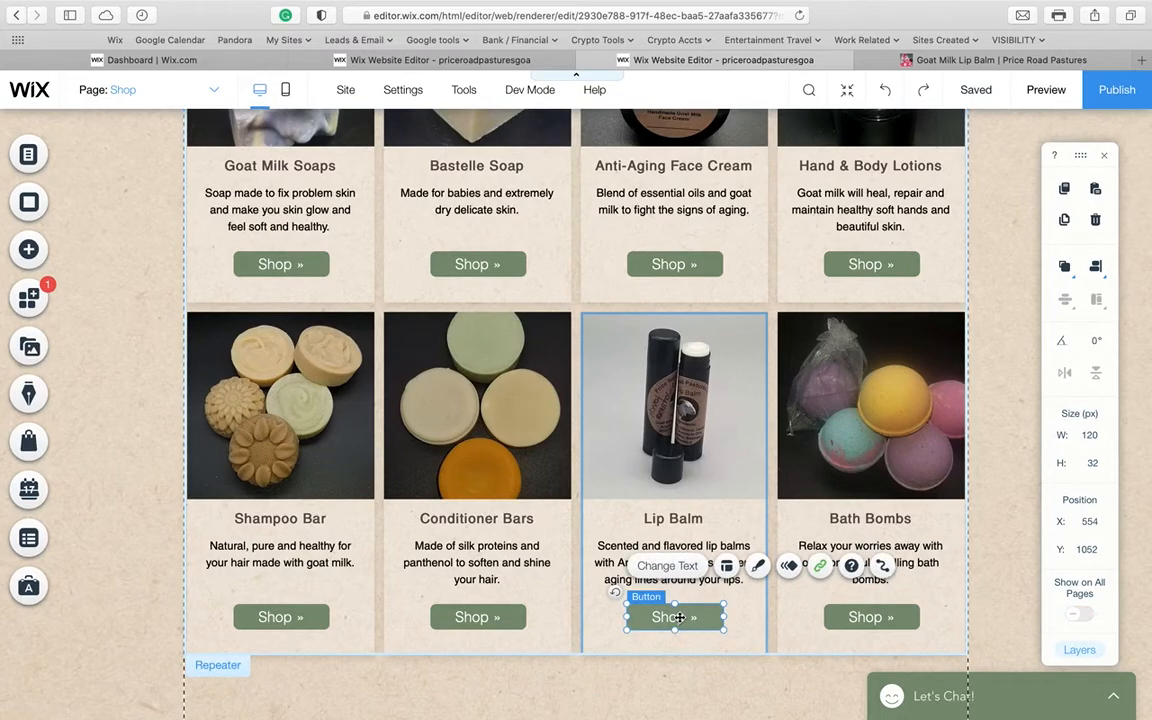
{"action": "left_click", "coordinate": [819, 568]}
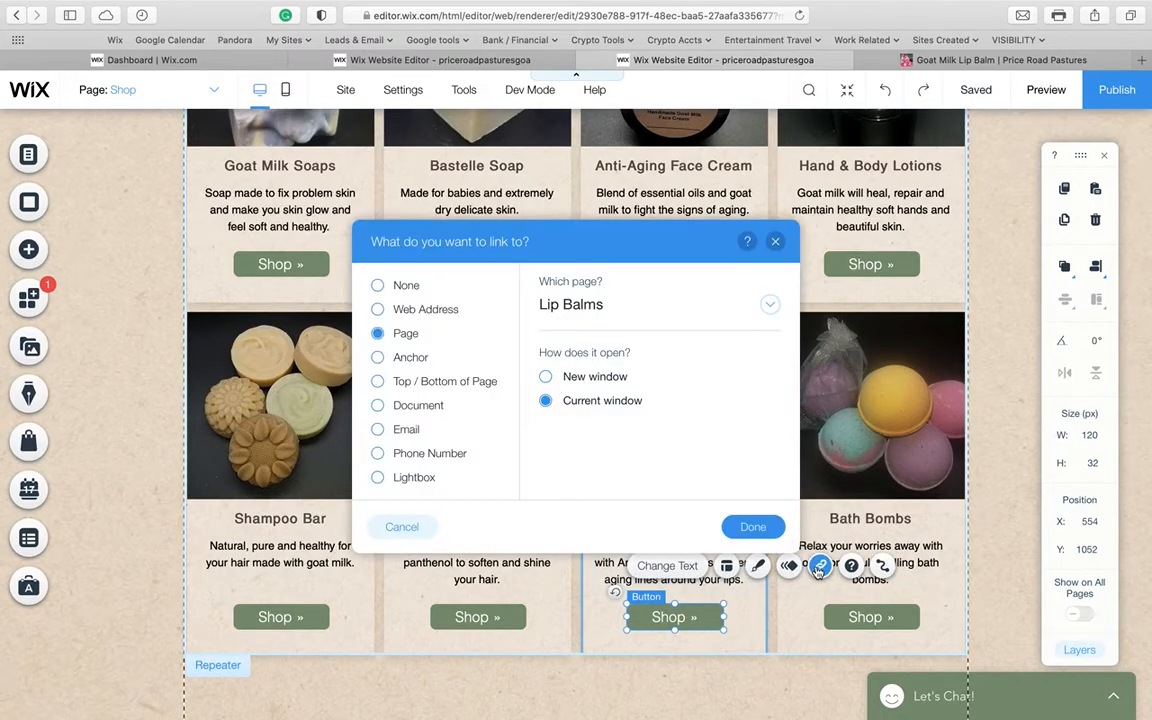
{"action": "left_click", "coordinate": [378, 309]}
{"action": "key", "text": "super+v"}
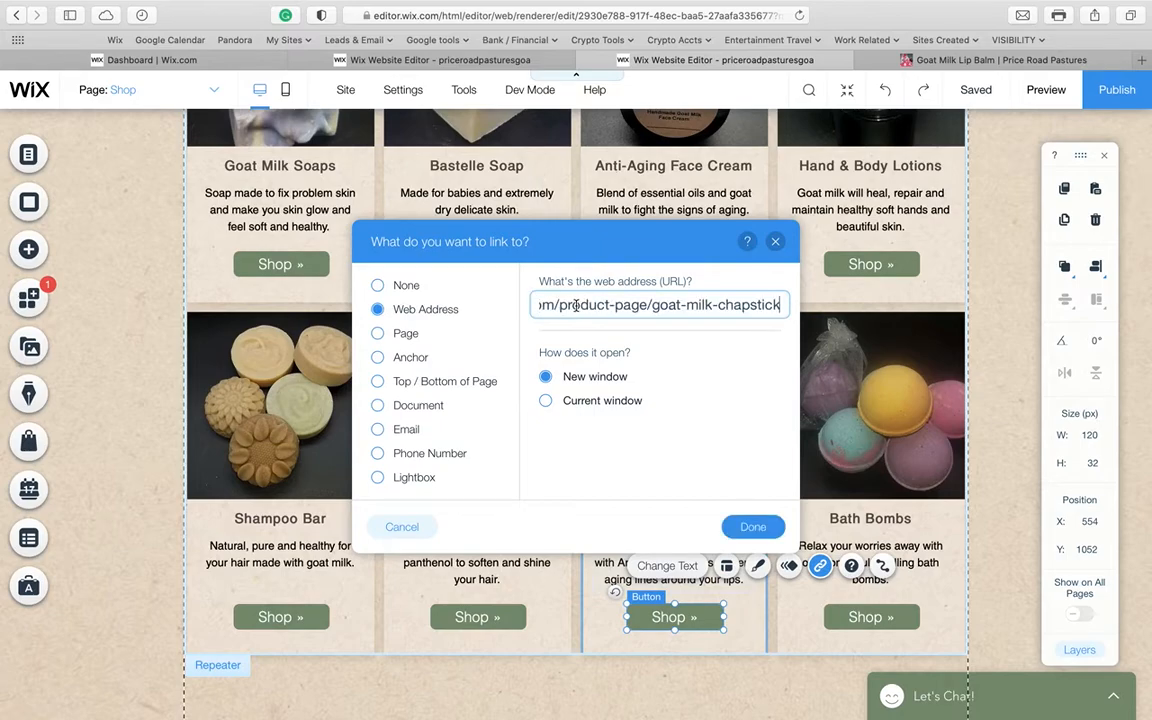
{"action": "left_click", "coordinate": [546, 401]}
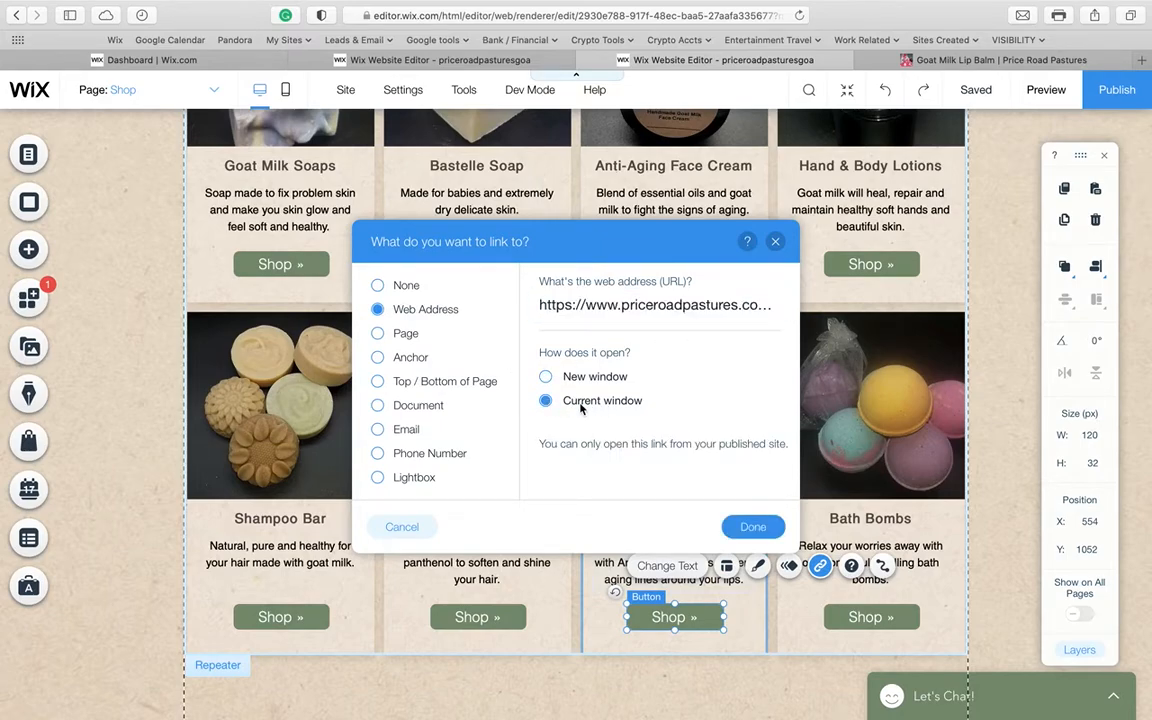
{"action": "left_click", "coordinate": [754, 527]}
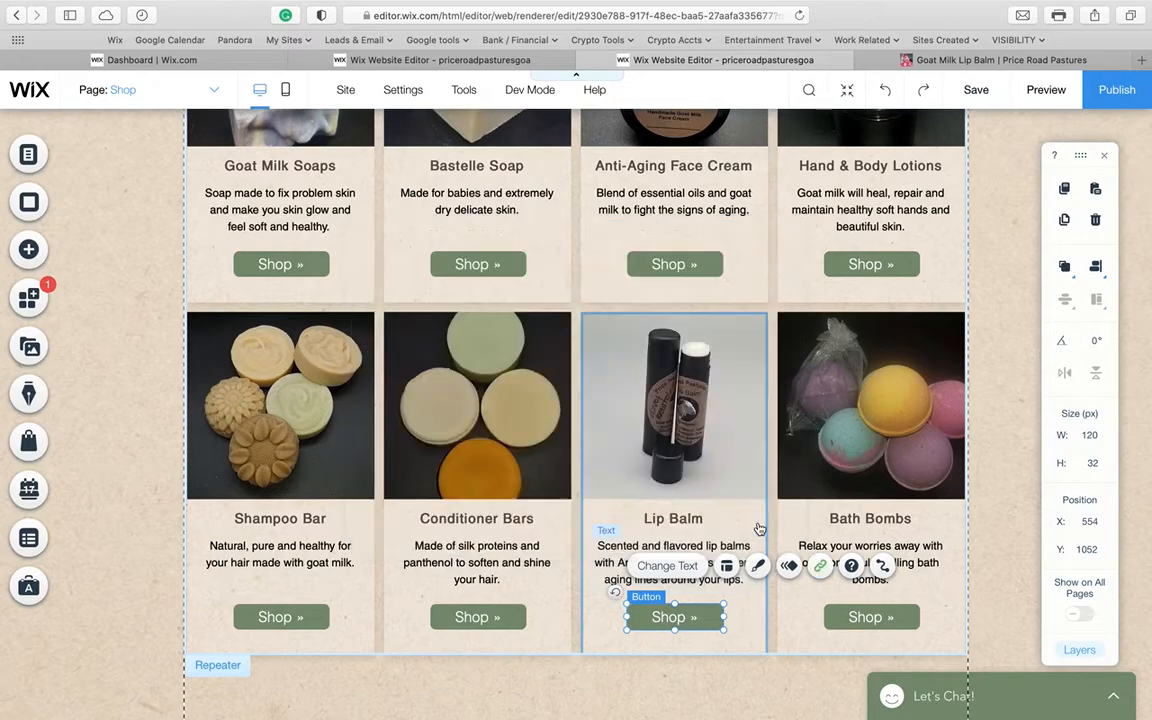
Link the Lip Balm card's image to the same goat-milk-chapstick web address, opening in the current window, and publish the site
{"action": "left_click", "coordinate": [666, 412]}
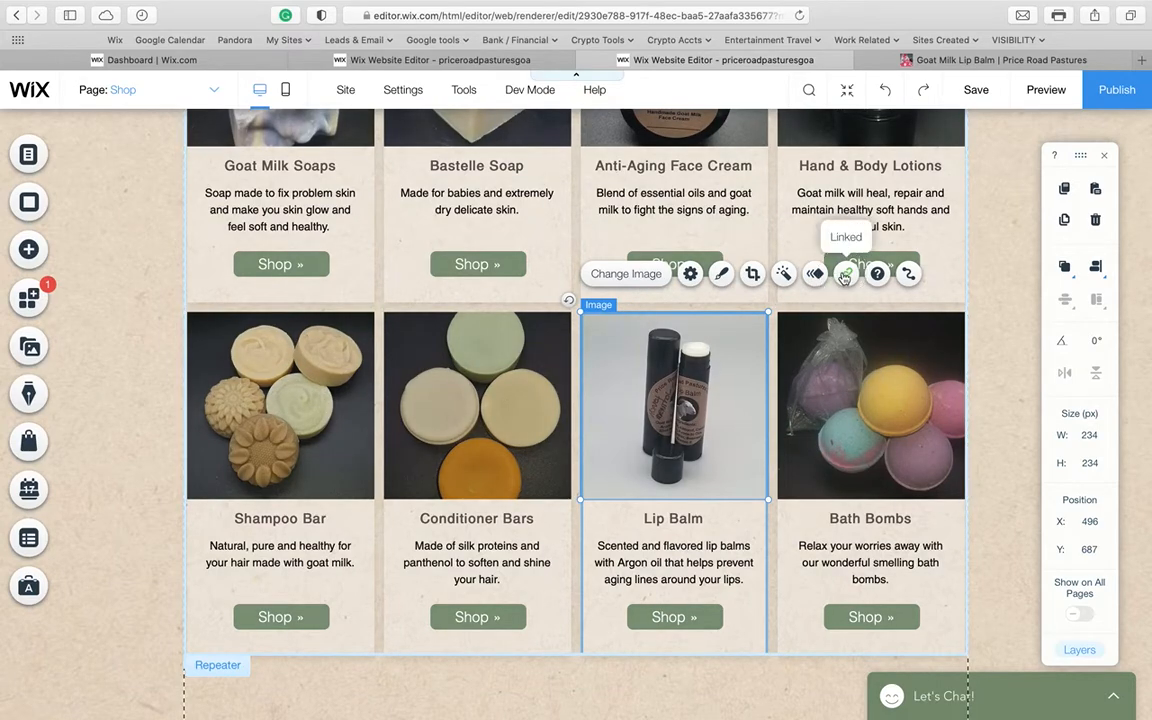
{"action": "left_click", "coordinate": [845, 276]}
{"action": "left_click", "coordinate": [378, 309]}
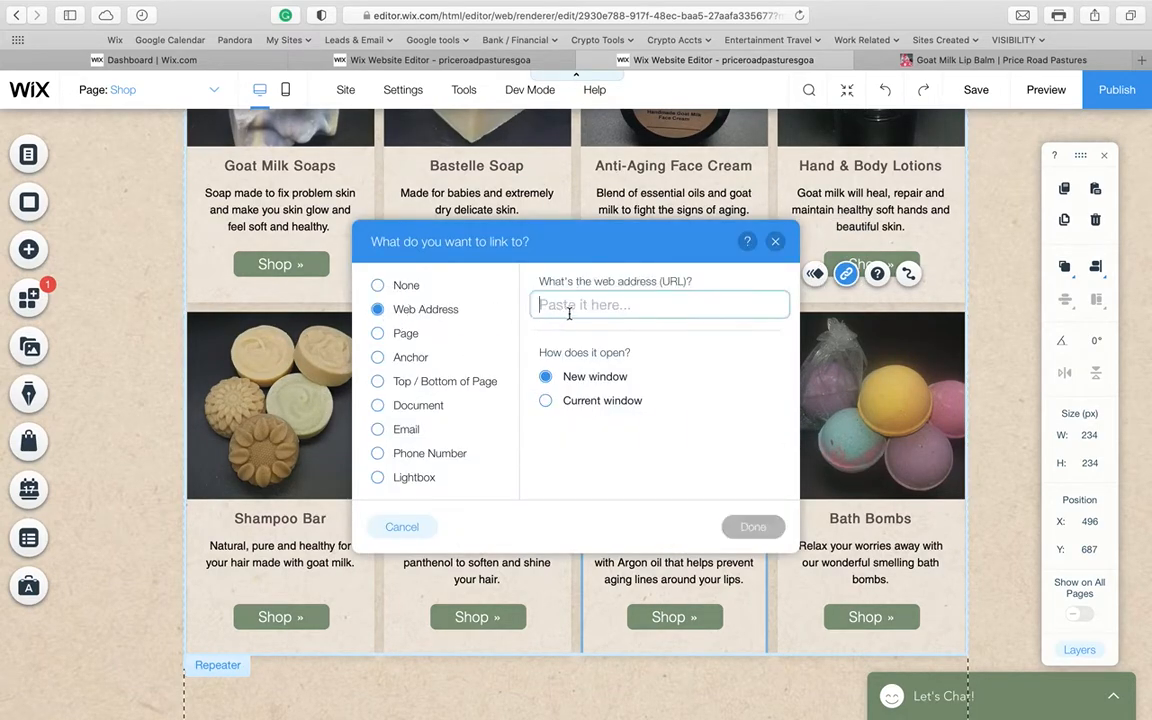
{"action": "key", "text": "super+v"}
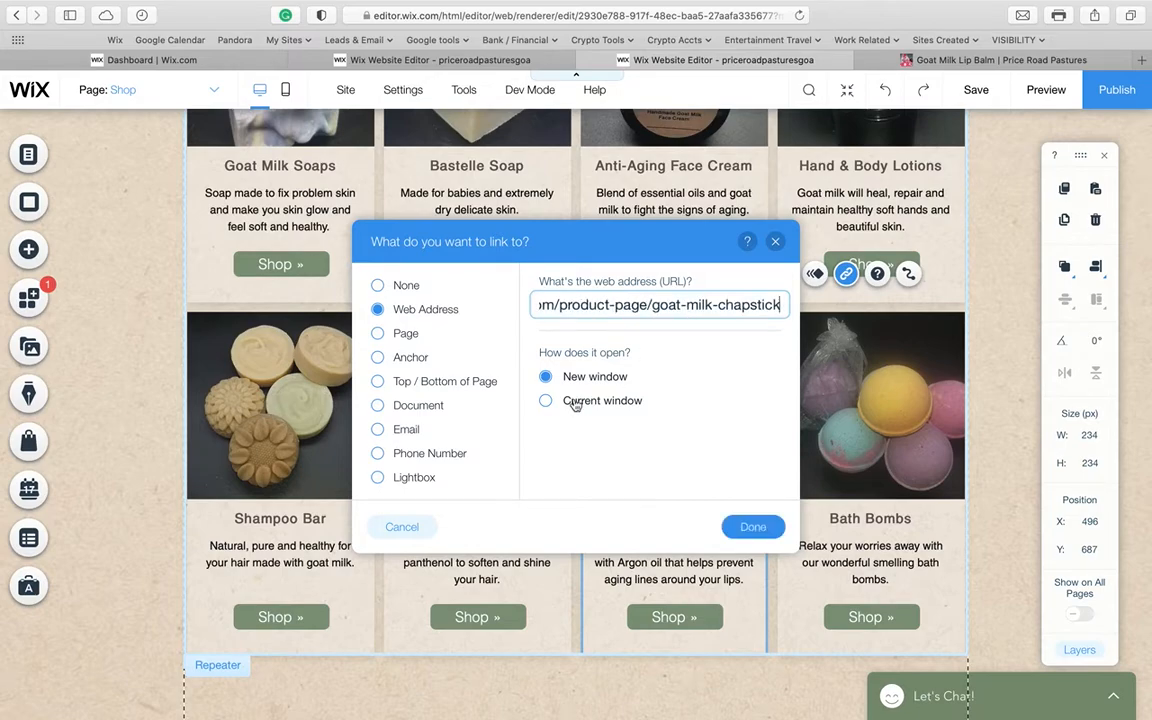
{"action": "left_click", "coordinate": [545, 400]}
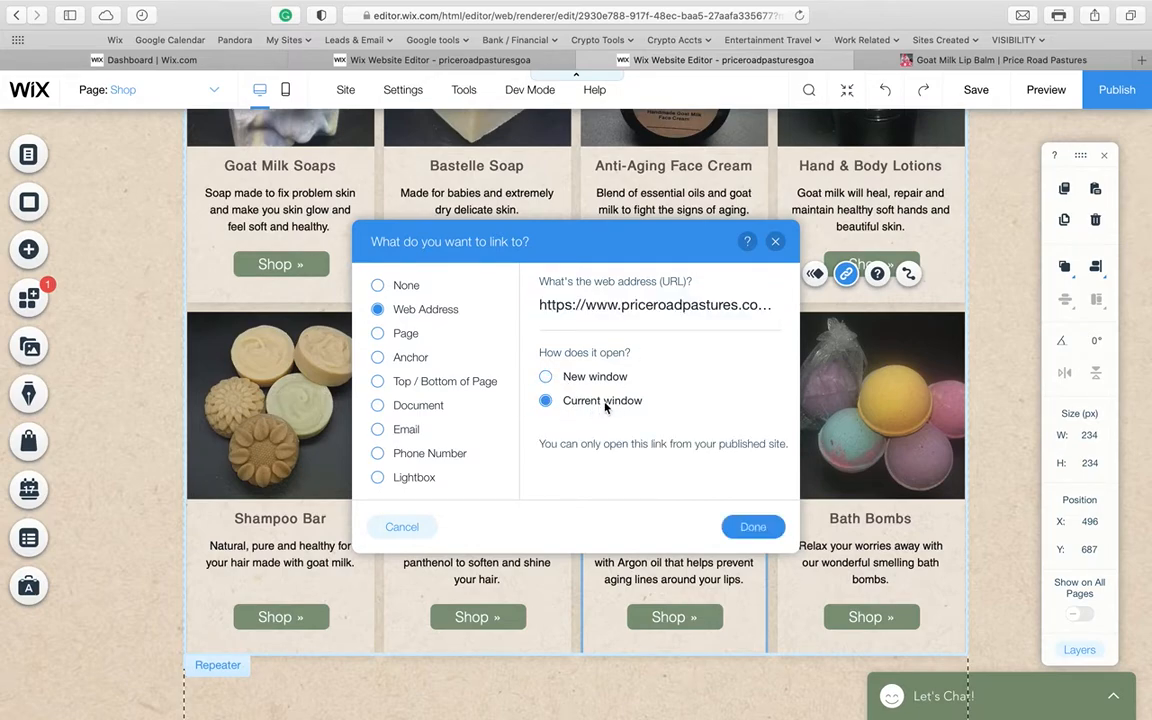
{"action": "left_click", "coordinate": [752, 527]}
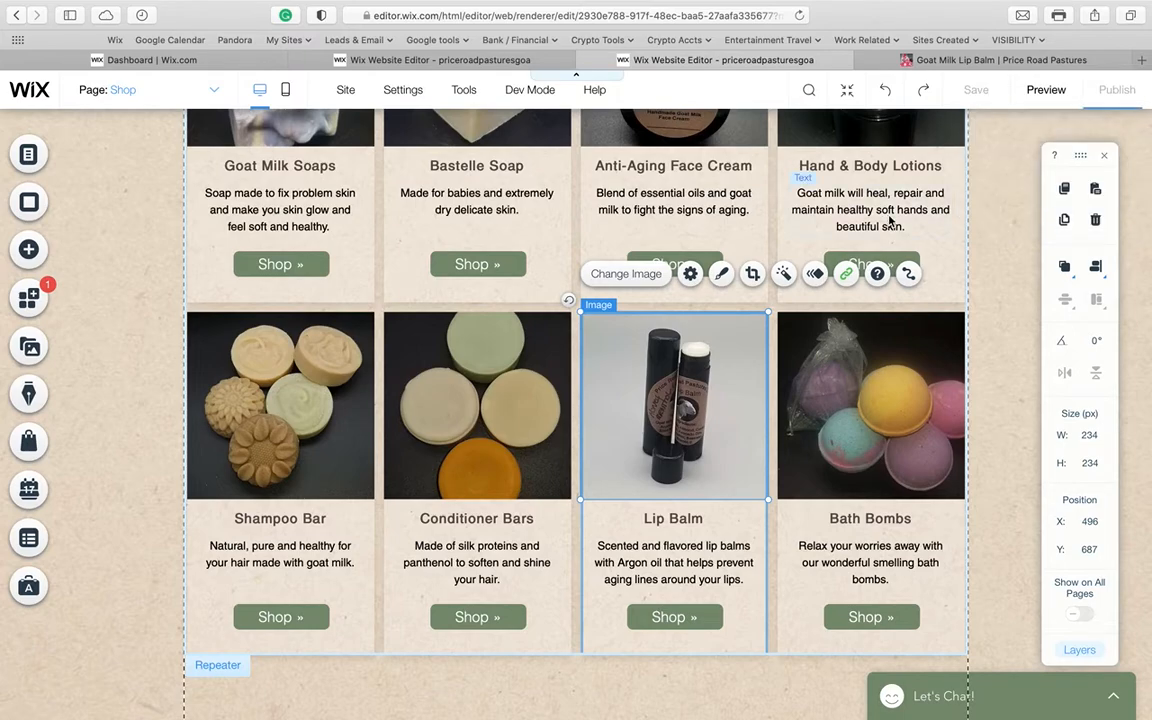
On the live site, reload the home page, open the Shop page and test the Lip Balm card's Shop button
{"action": "left_click", "coordinate": [984, 60]}
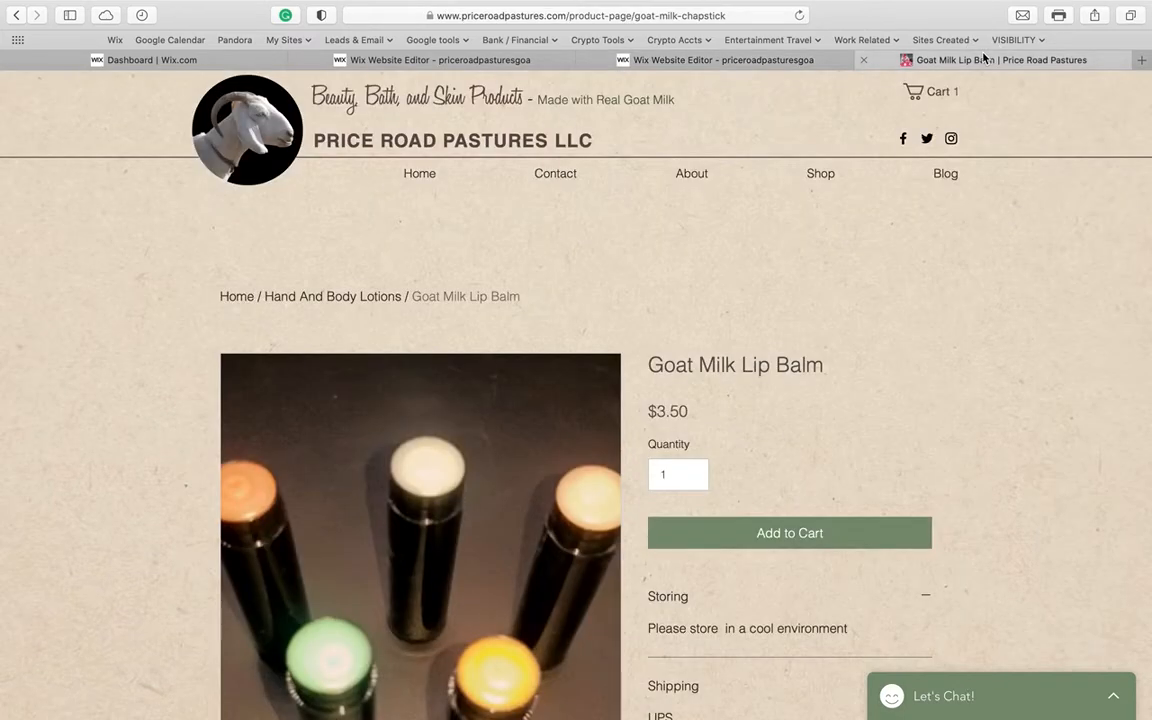
{"action": "left_click", "coordinate": [470, 178]}
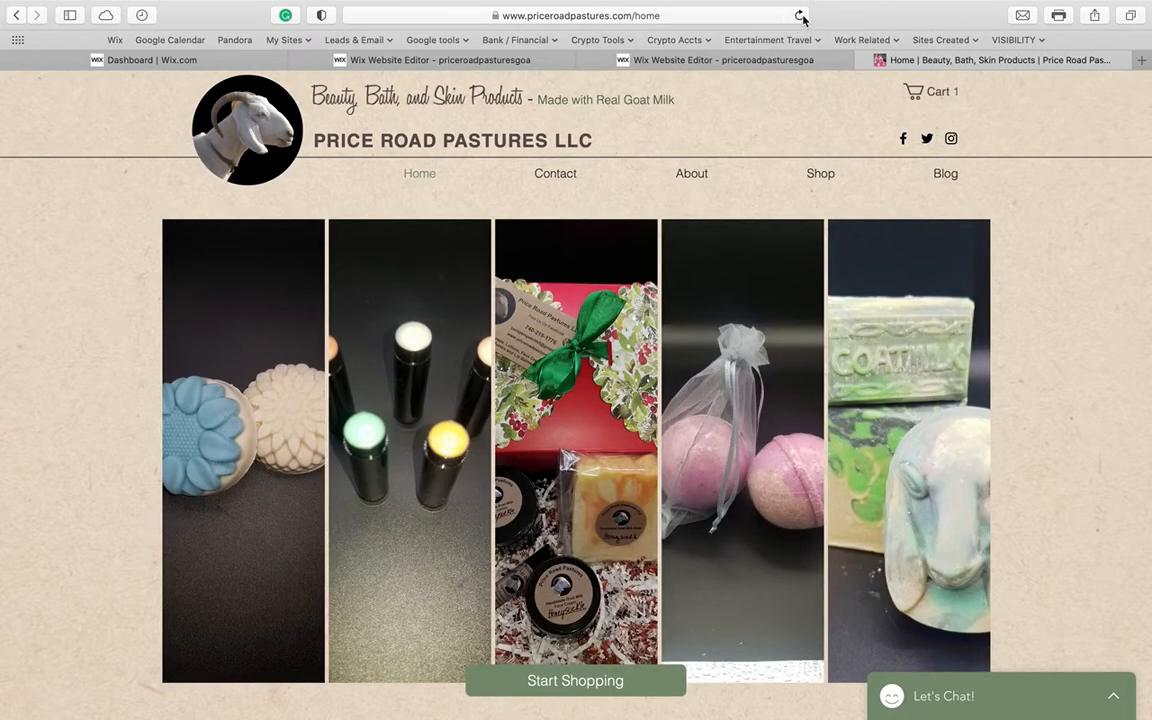
{"action": "left_click", "coordinate": [800, 16]}
{"action": "left_click", "coordinate": [822, 180]}
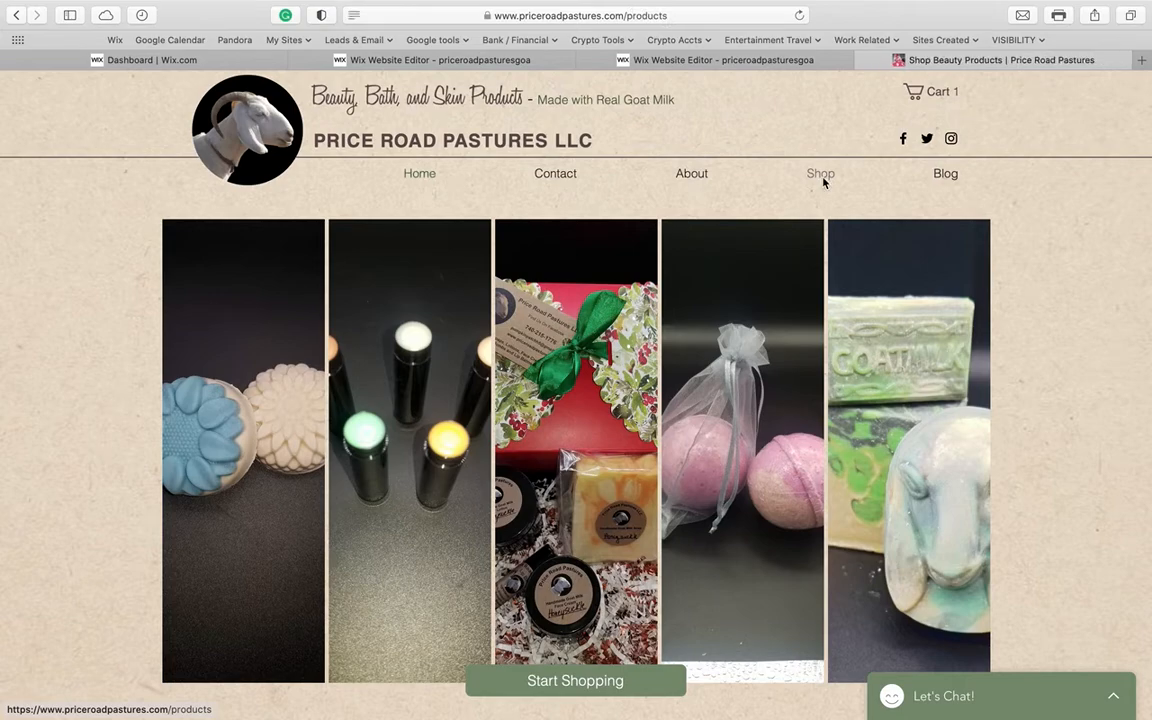
{"action": "scroll", "coordinate": [1065, 266], "scroll_direction": "down", "scroll_amount": 5}
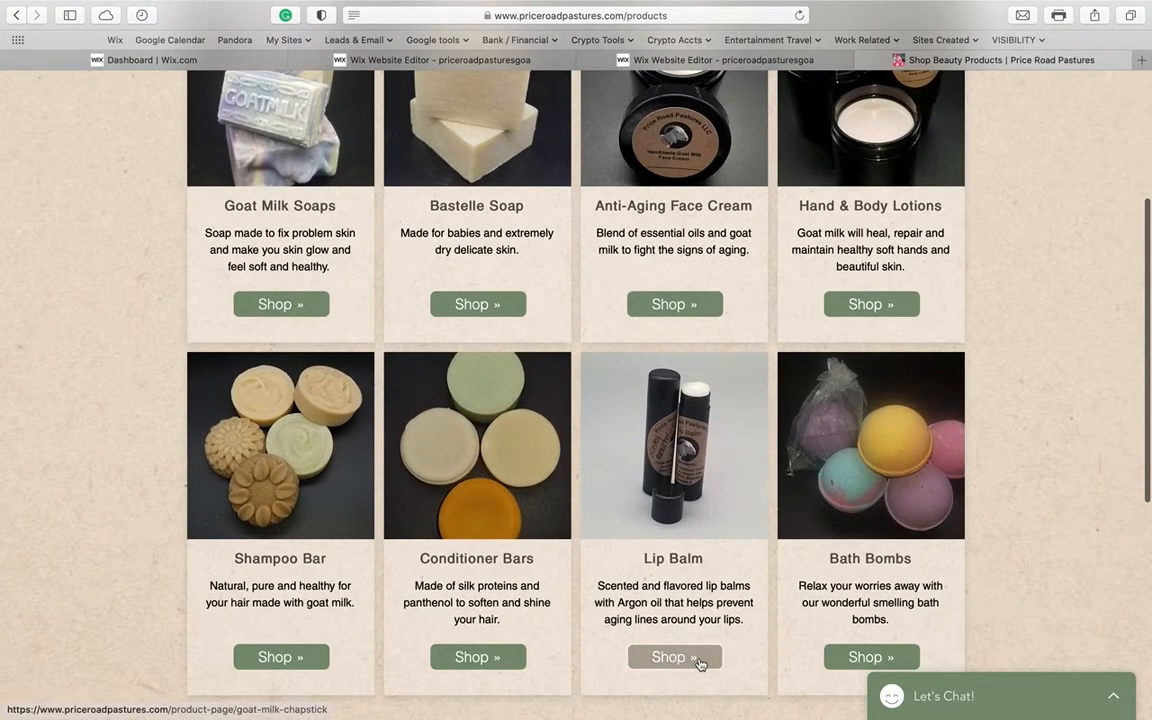
{"action": "left_click", "coordinate": [700, 664]}
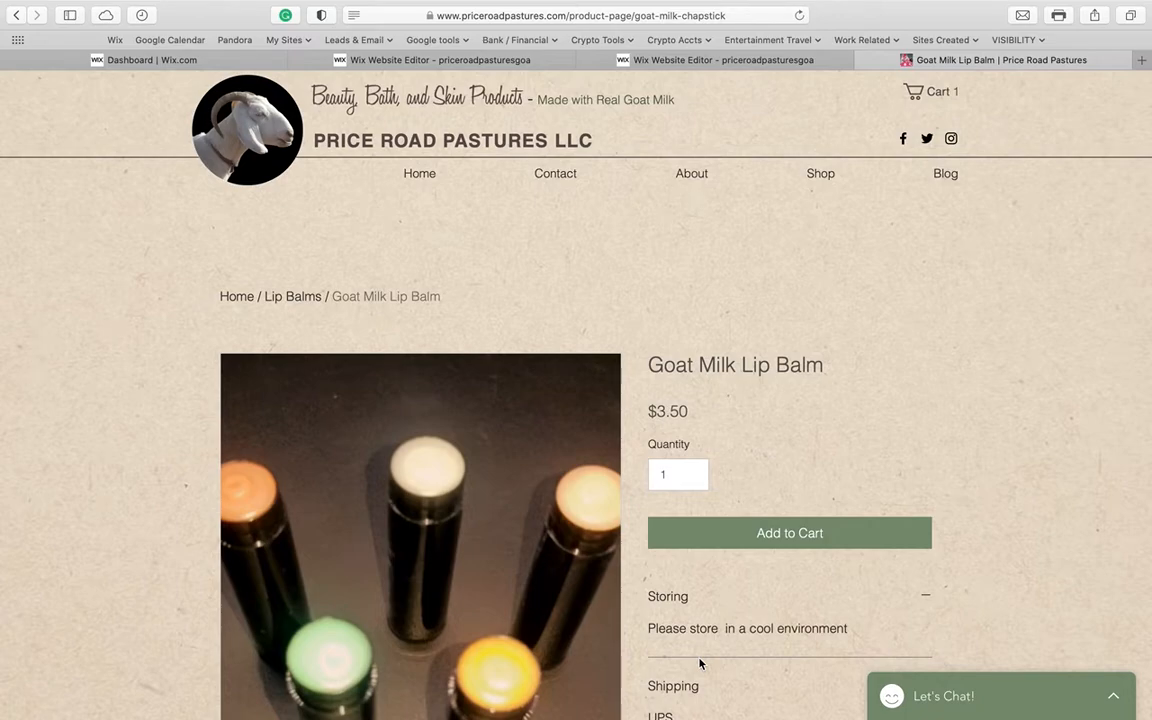
Look over the Goat Milk Lip Balm product page, including its storing and shipping details and description
{"action": "scroll", "coordinate": [1008, 463], "scroll_direction": "down", "scroll_amount": 5}
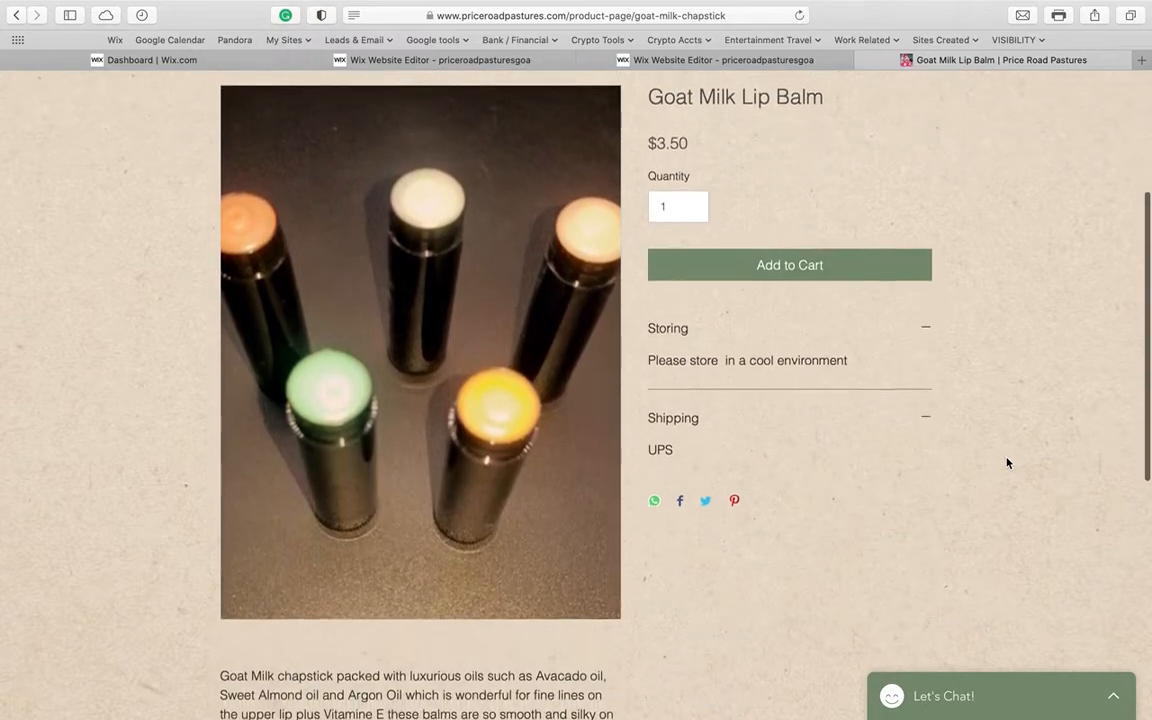
{"action": "scroll", "coordinate": [1008, 463], "scroll_direction": "down", "scroll_amount": 6}
{"action": "scroll", "coordinate": [1008, 463], "scroll_direction": "up", "scroll_amount": 11}
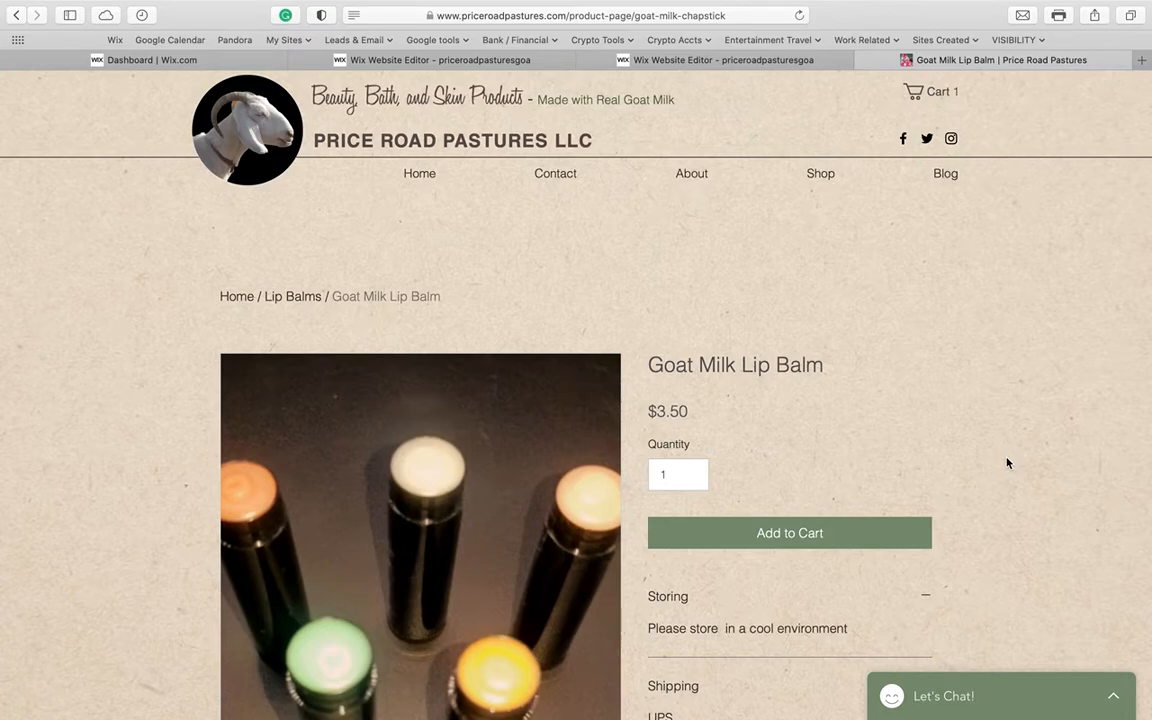
Return to the Shop page, open the Goat Milk Soaps page through its card and look through its products
{"action": "left_click", "coordinate": [821, 177]}
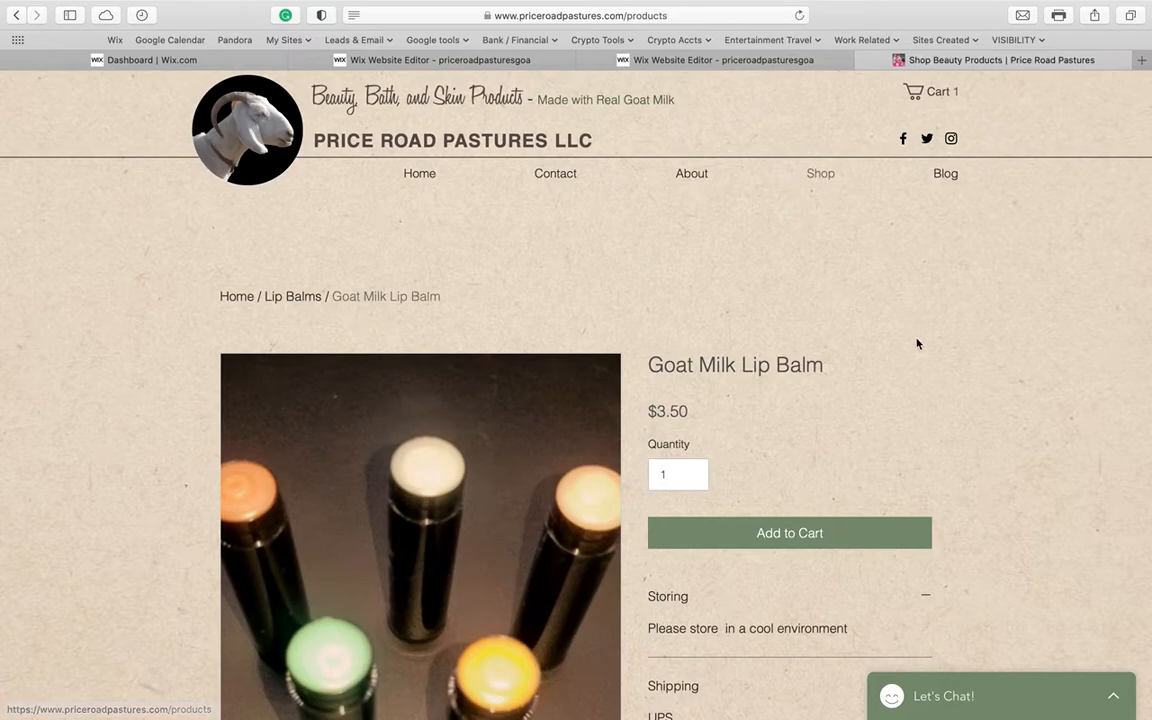
{"action": "left_click", "coordinate": [244, 350]}
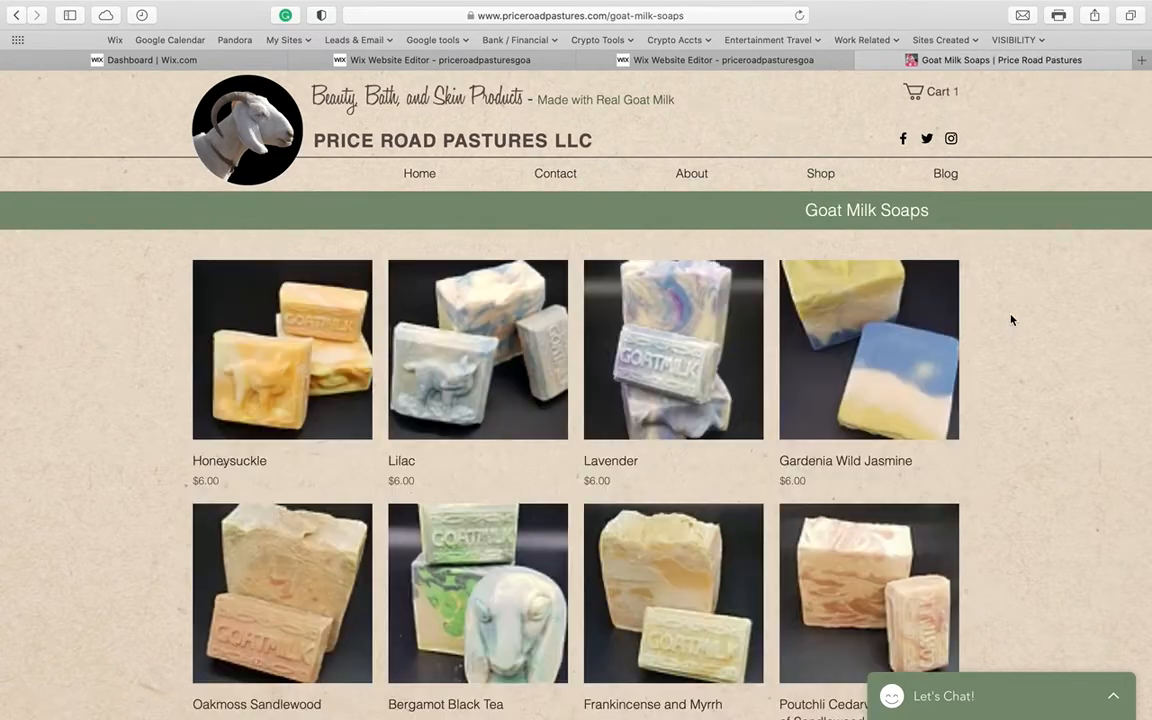
{"action": "scroll", "coordinate": [1011, 320], "scroll_direction": "down", "scroll_amount": 2}
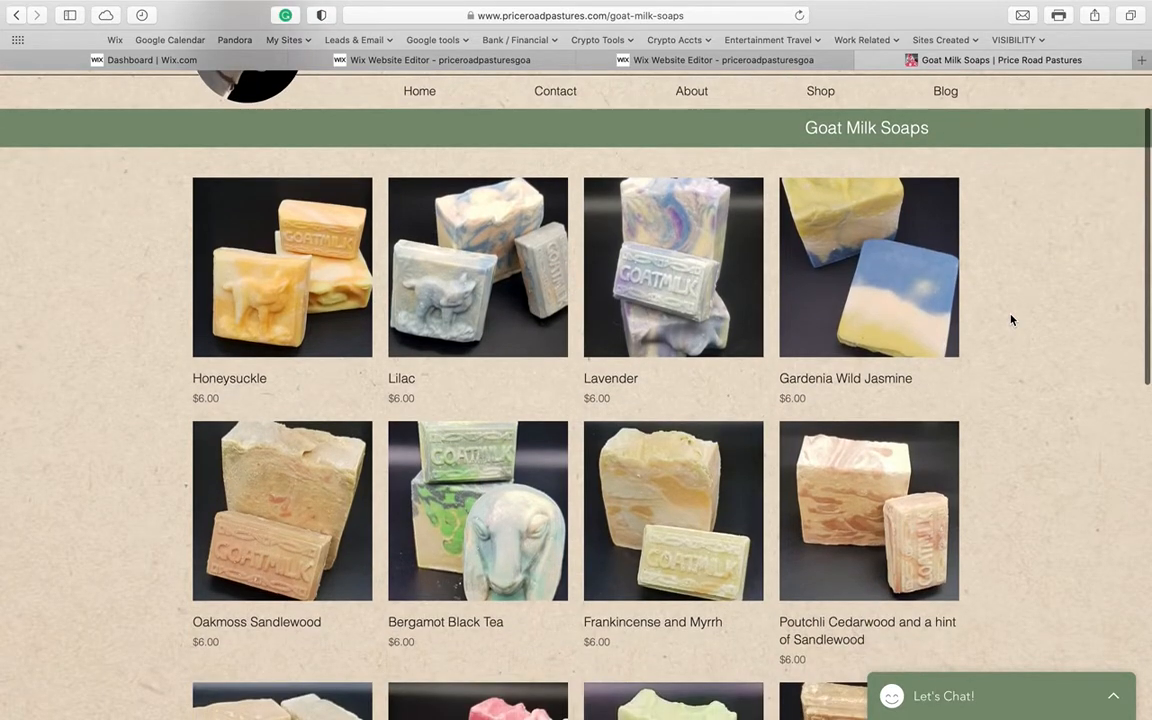
{"action": "scroll", "coordinate": [1011, 320], "scroll_direction": "down", "scroll_amount": 4}
{"action": "scroll", "coordinate": [1011, 320], "scroll_direction": "down", "scroll_amount": 4}
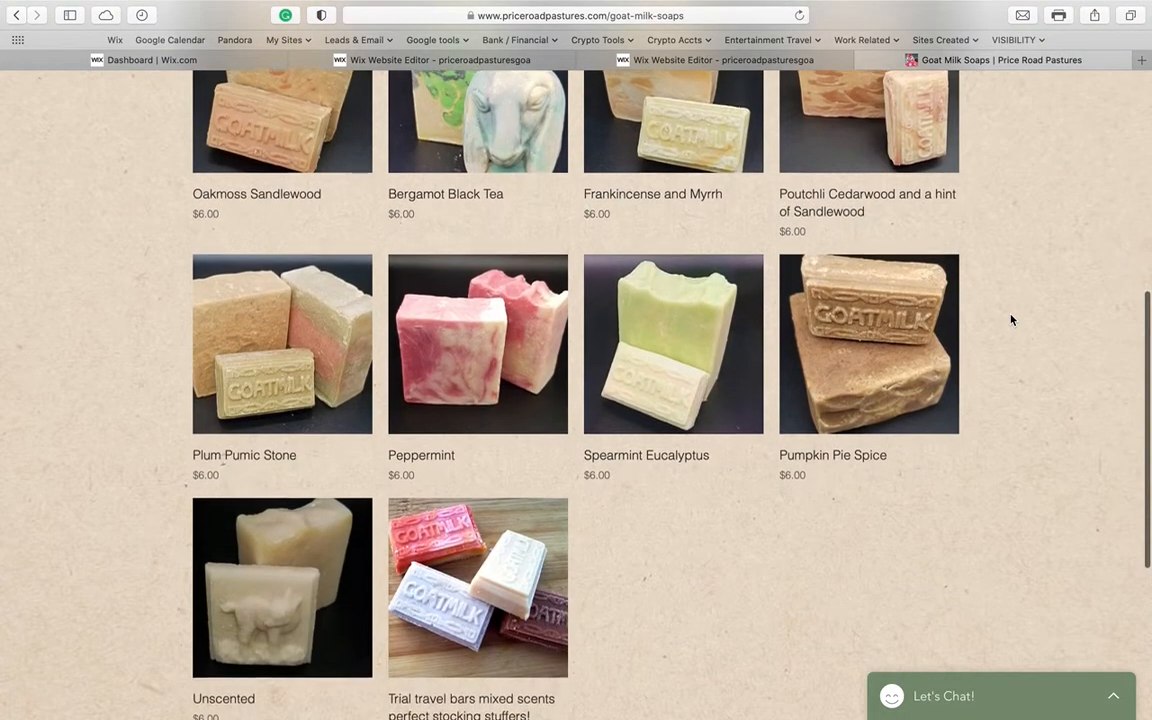
{"action": "scroll", "coordinate": [1011, 320], "scroll_direction": "up", "scroll_amount": 5}
{"action": "scroll", "coordinate": [1011, 320], "scroll_direction": "up", "scroll_amount": 5}
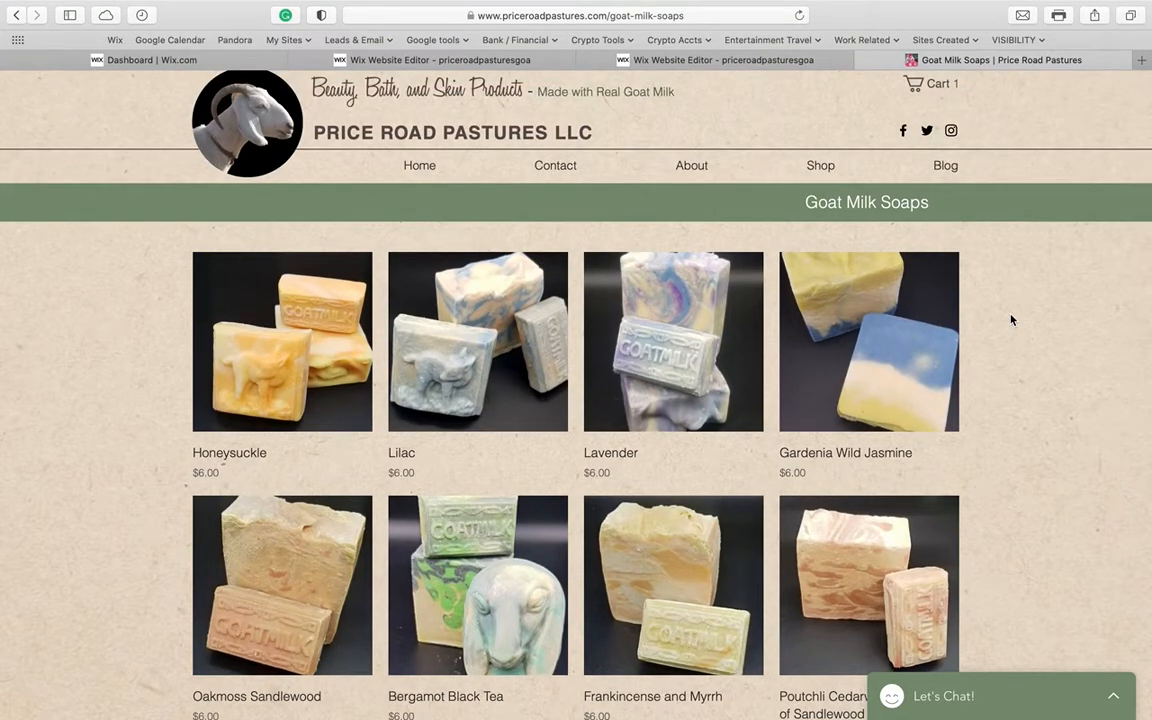
{"action": "scroll", "coordinate": [1011, 320], "scroll_direction": "down", "scroll_amount": 5}
{"action": "scroll", "coordinate": [1011, 320], "scroll_direction": "up", "scroll_amount": 5}
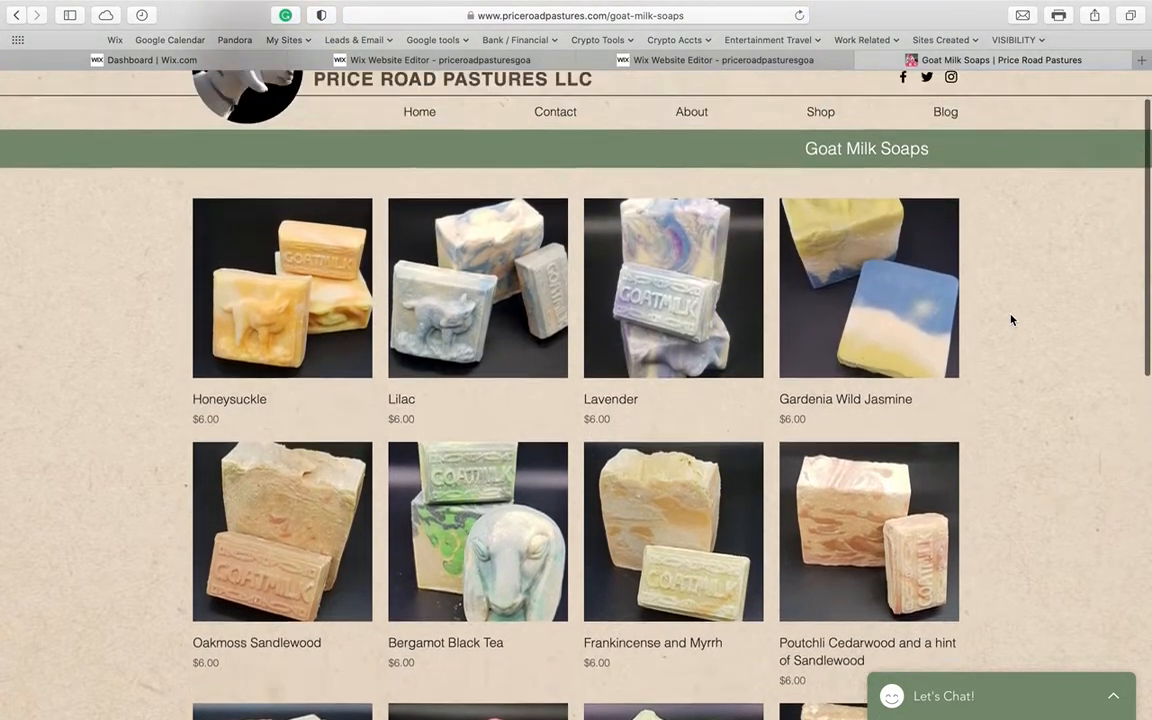
From the Shop page, test the Bastelle Soap card's Shop button, open the Bastille Soap product and return to the home page
{"action": "left_click", "coordinate": [825, 183]}
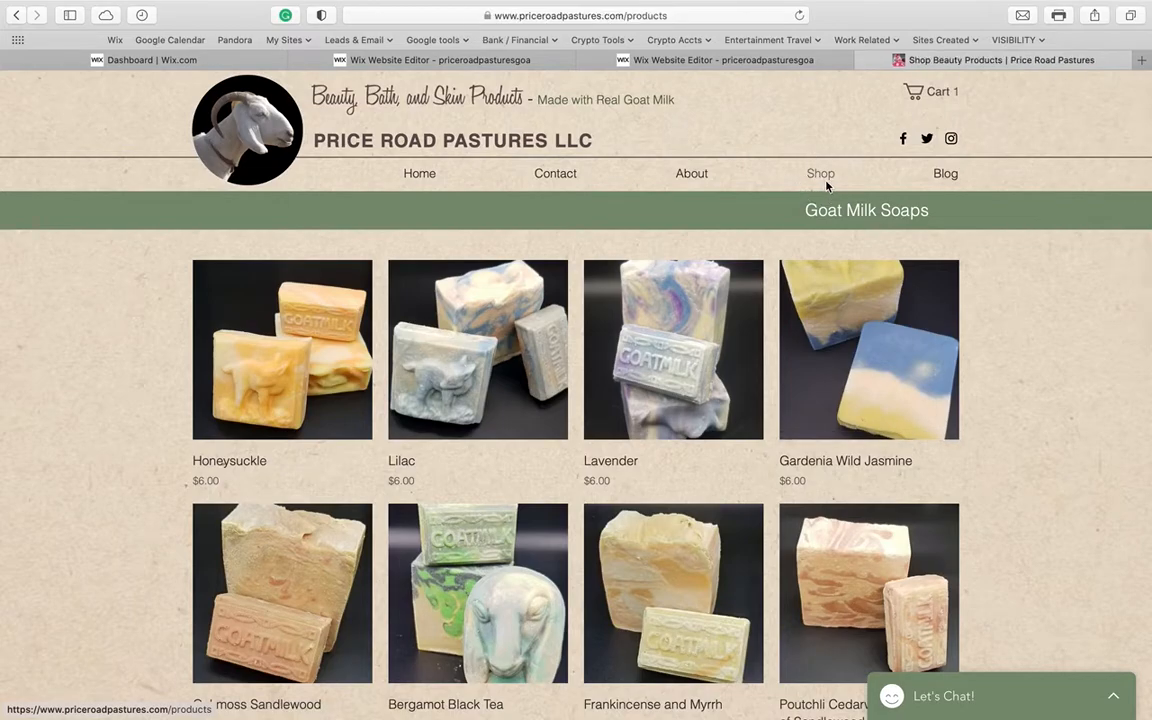
{"action": "scroll", "coordinate": [995, 324], "scroll_direction": "down", "scroll_amount": 5}
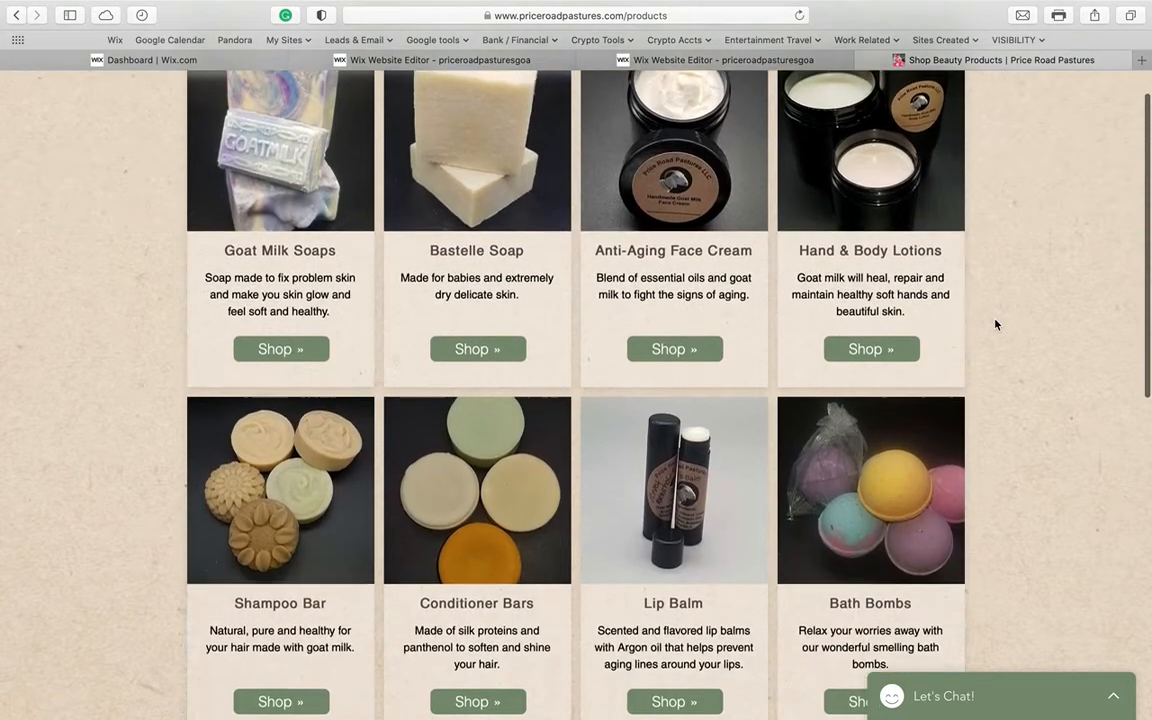
{"action": "scroll", "coordinate": [995, 324], "scroll_direction": "up", "scroll_amount": 3}
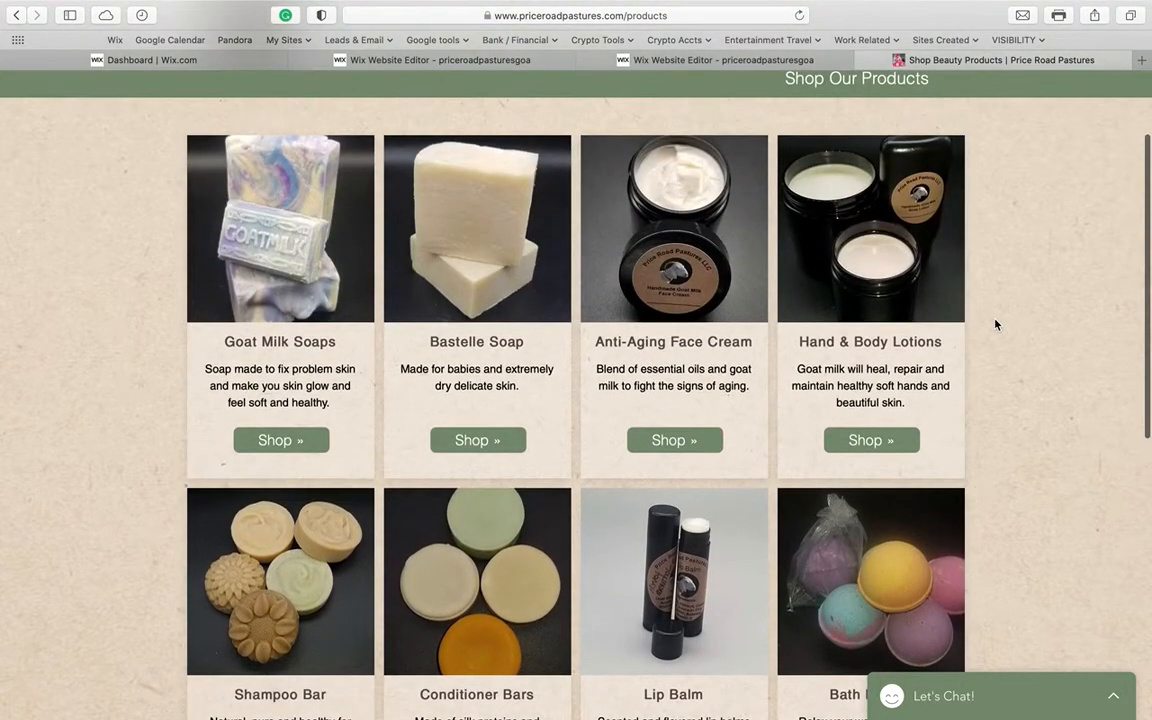
{"action": "left_click", "coordinate": [488, 440]}
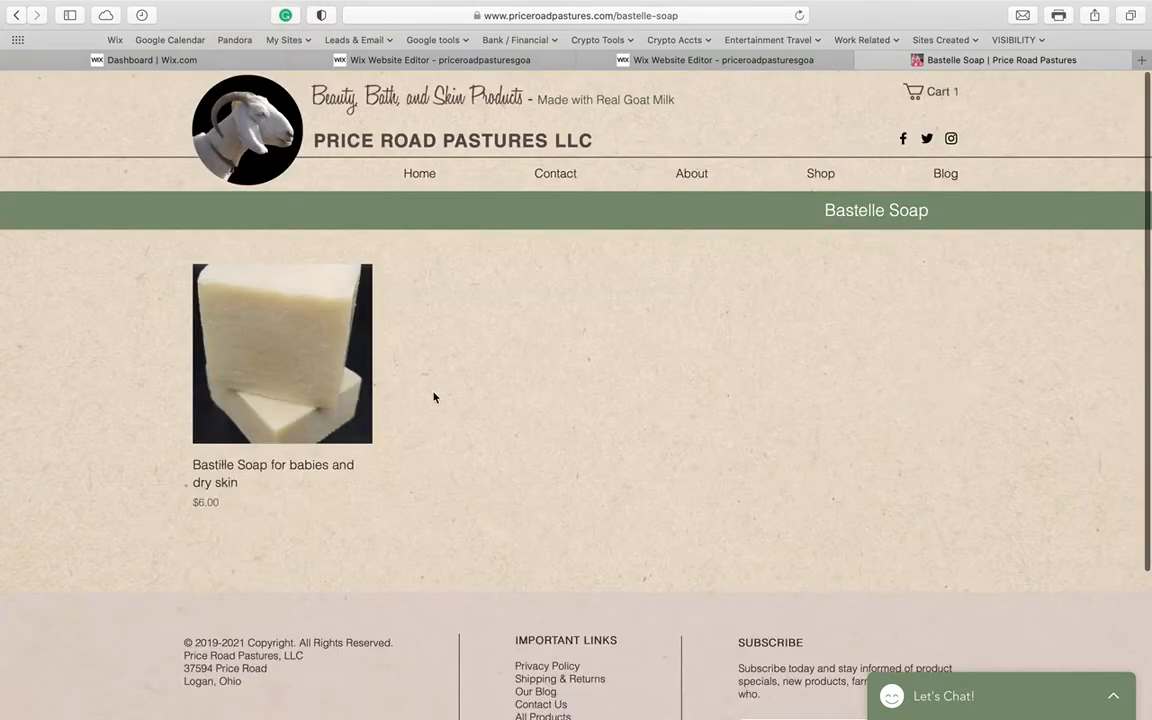
{"action": "left_click", "coordinate": [326, 399]}
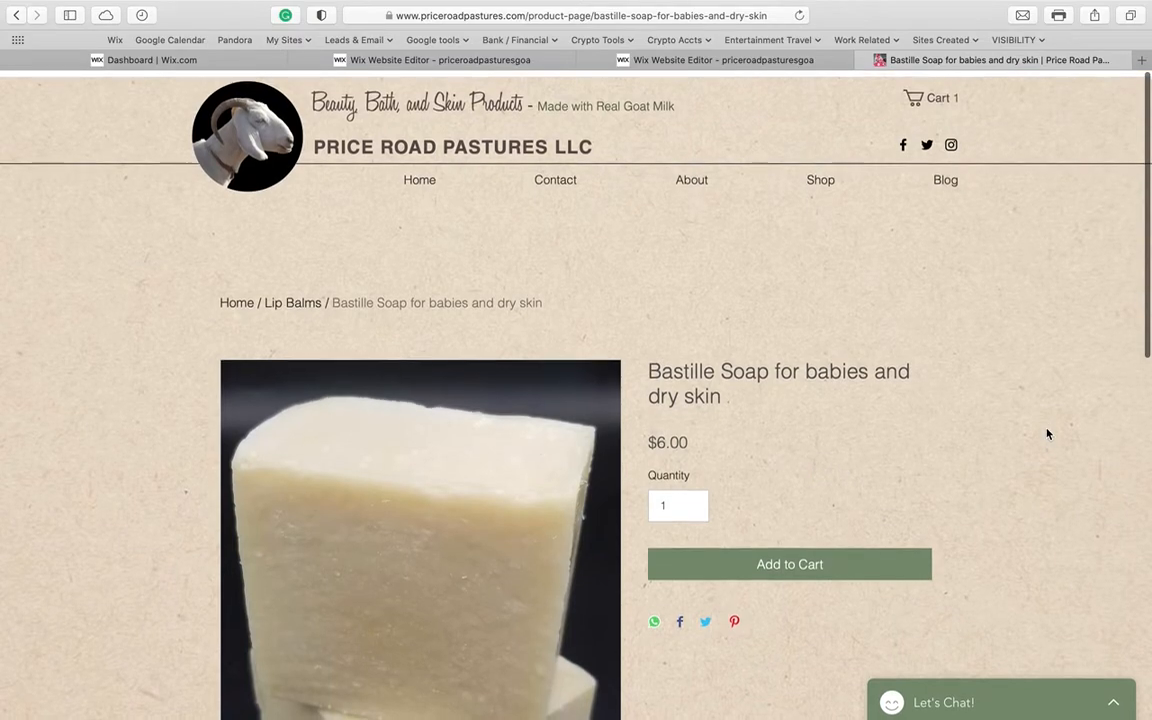
{"action": "left_click", "coordinate": [421, 176]}
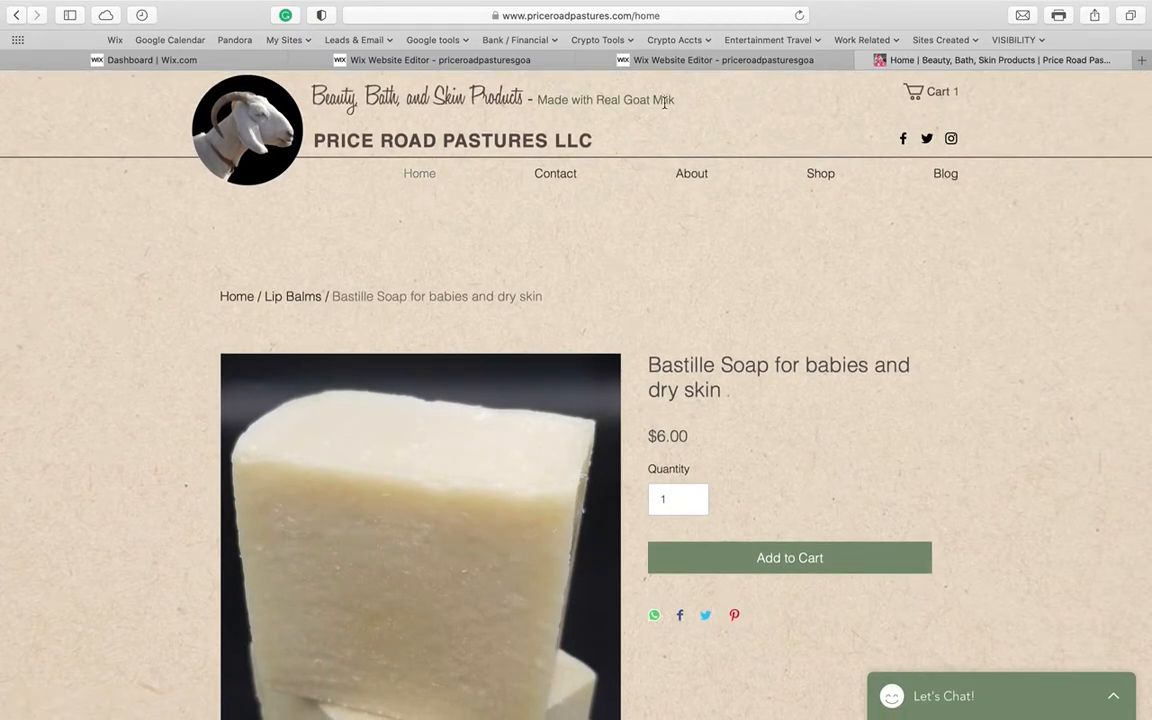